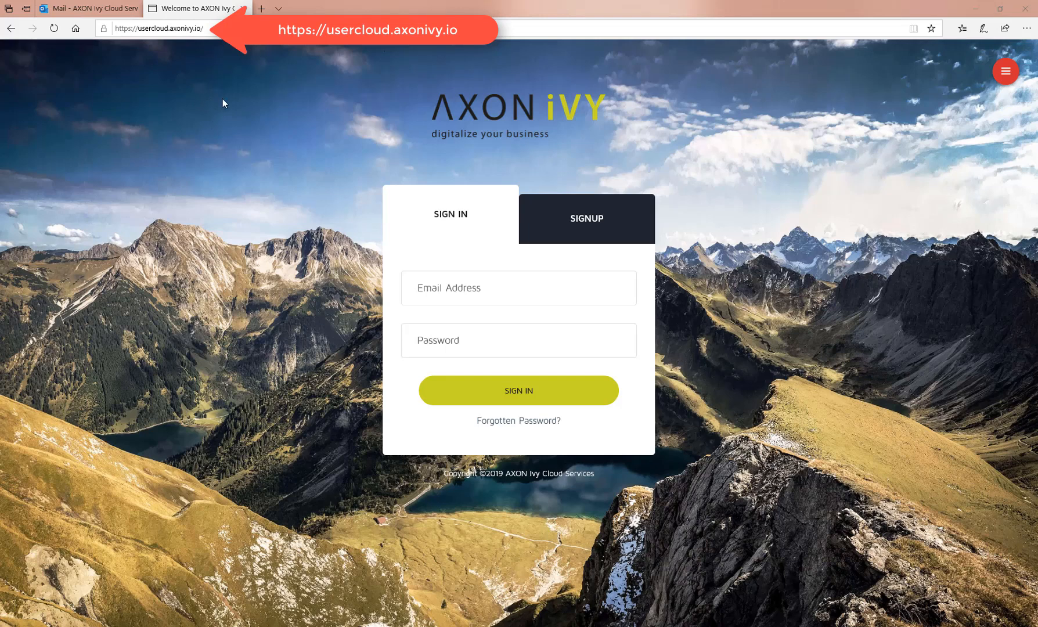
Start a signup with company AXON Ivy AG and the trial account email address
{"action": "left_click", "coordinate": [596, 227]}
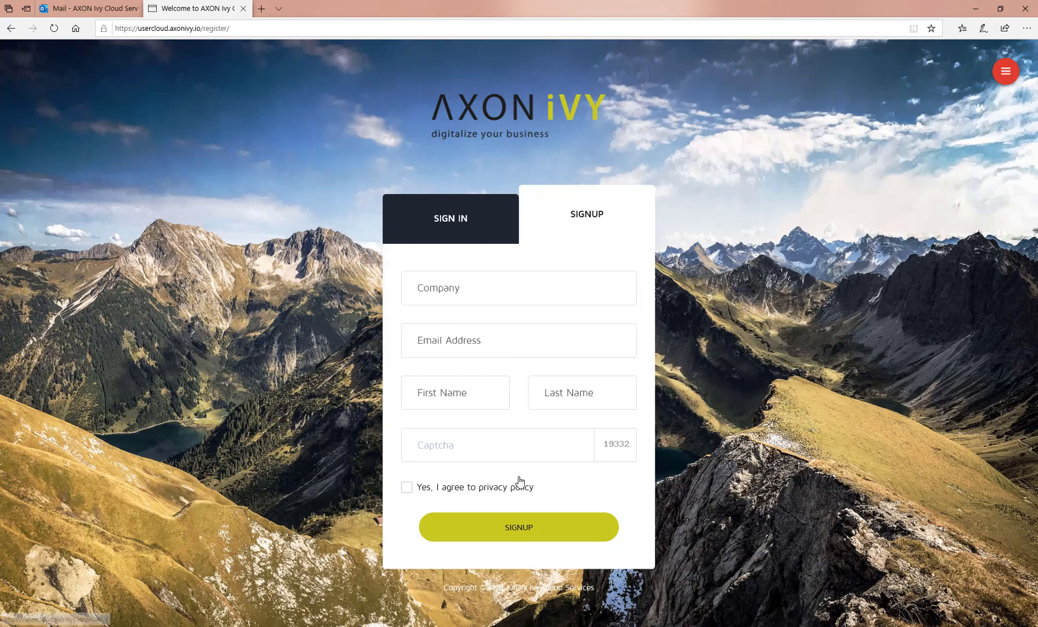
{"action": "left_click", "coordinate": [473, 299]}
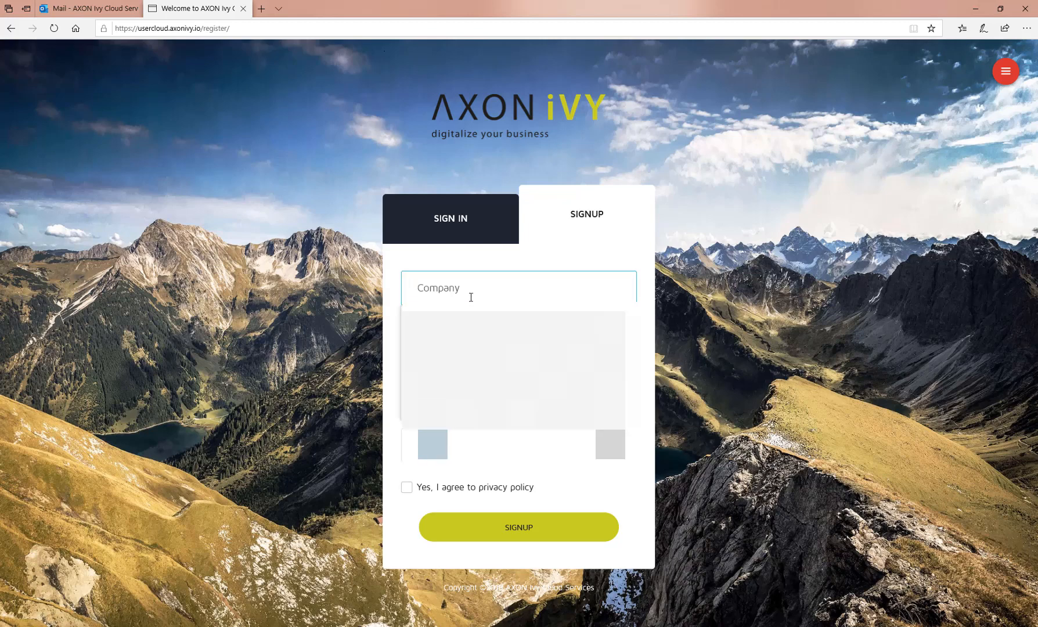
{"action": "type", "text": "AXON Ivy AG"}
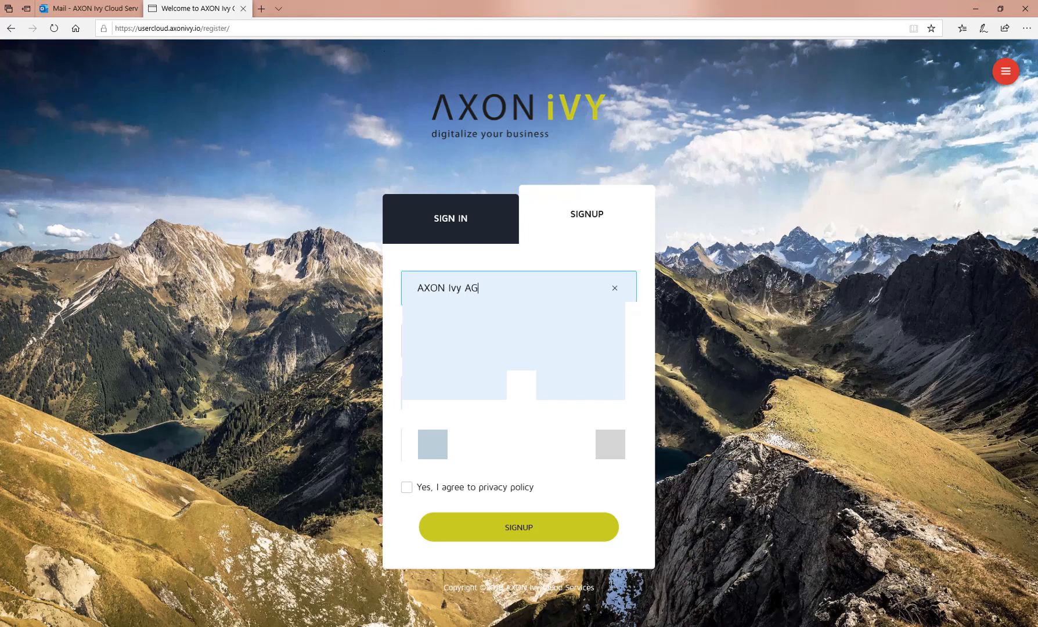
{"action": "left_click", "coordinate": [411, 362]}
{"action": "left_click", "coordinate": [513, 340]}
{"action": "double_click", "coordinate": [512, 340]}
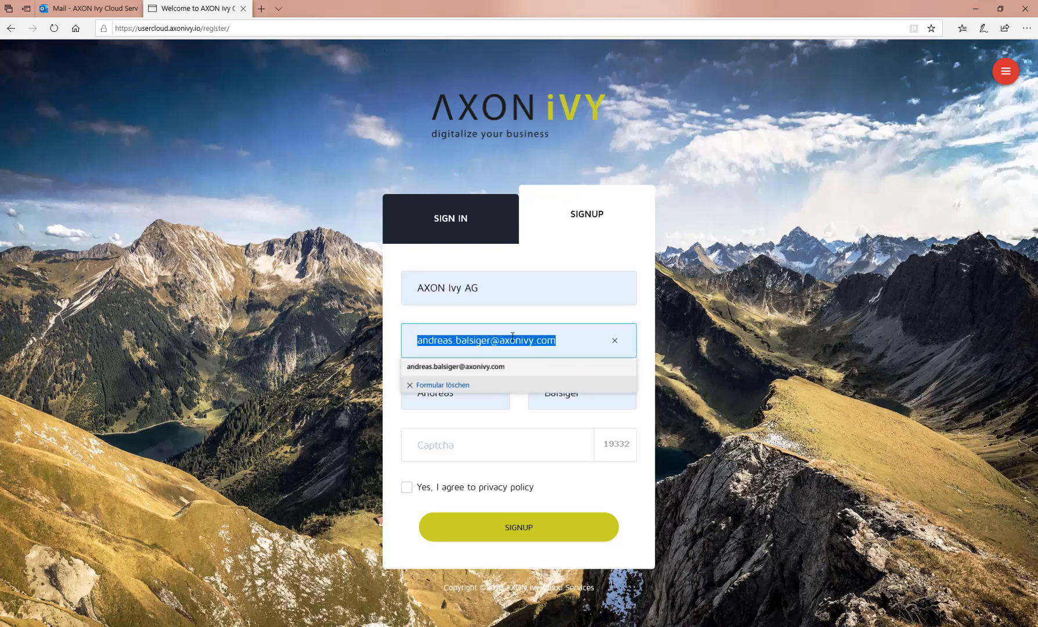
{"action": "key", "text": "ctrl+v"}
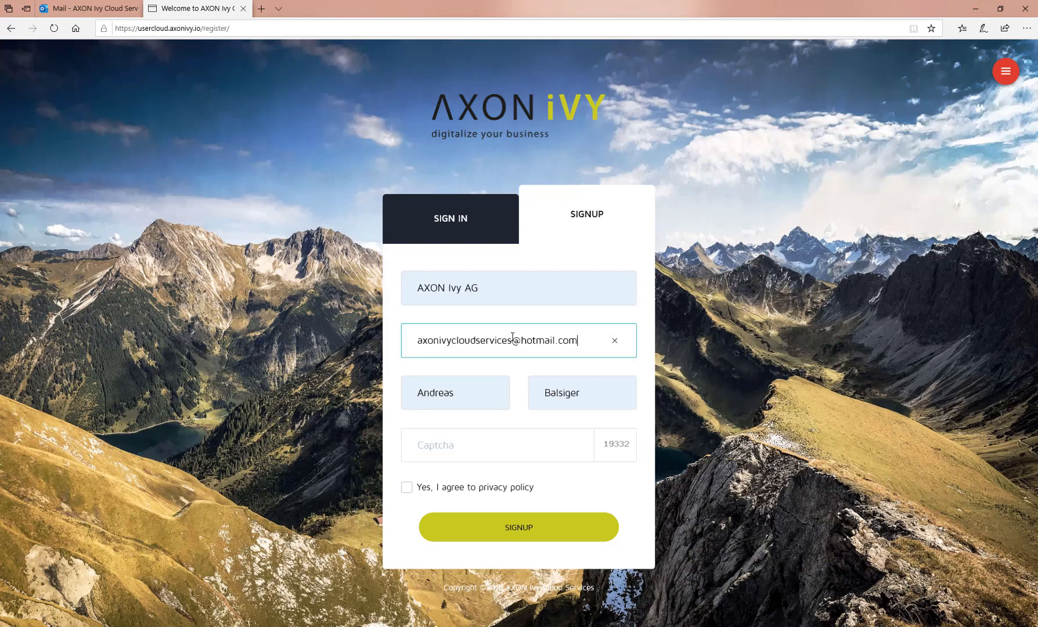
Enter captcha 19332, accept the privacy policy and submit the registration
{"action": "left_click", "coordinate": [474, 451]}
{"action": "type", "text": "1"}
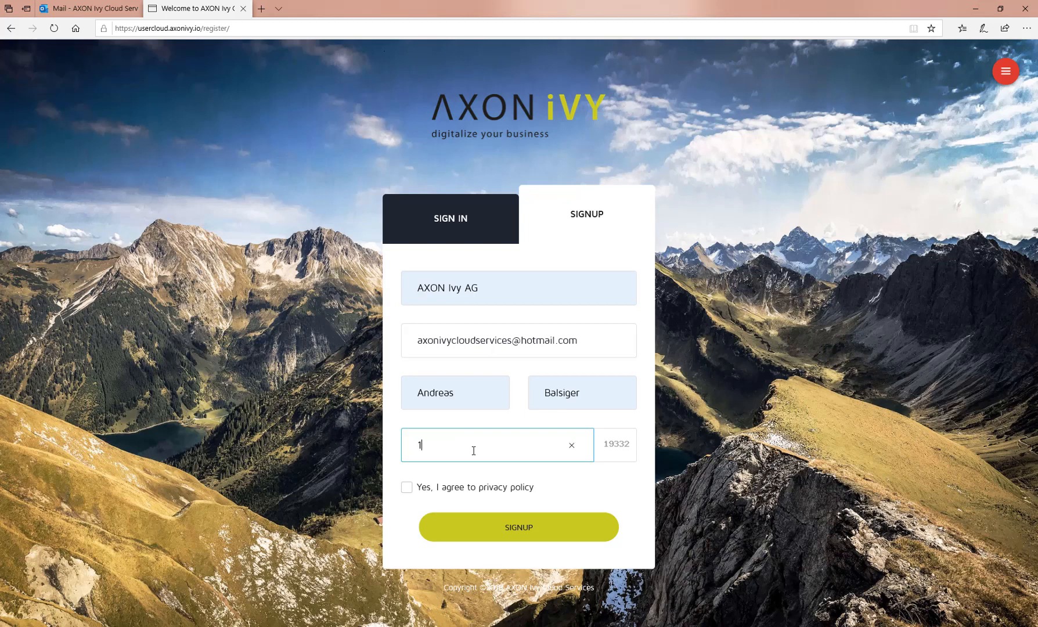
{"action": "type", "text": "9332"}
{"action": "left_click", "coordinate": [406, 489]}
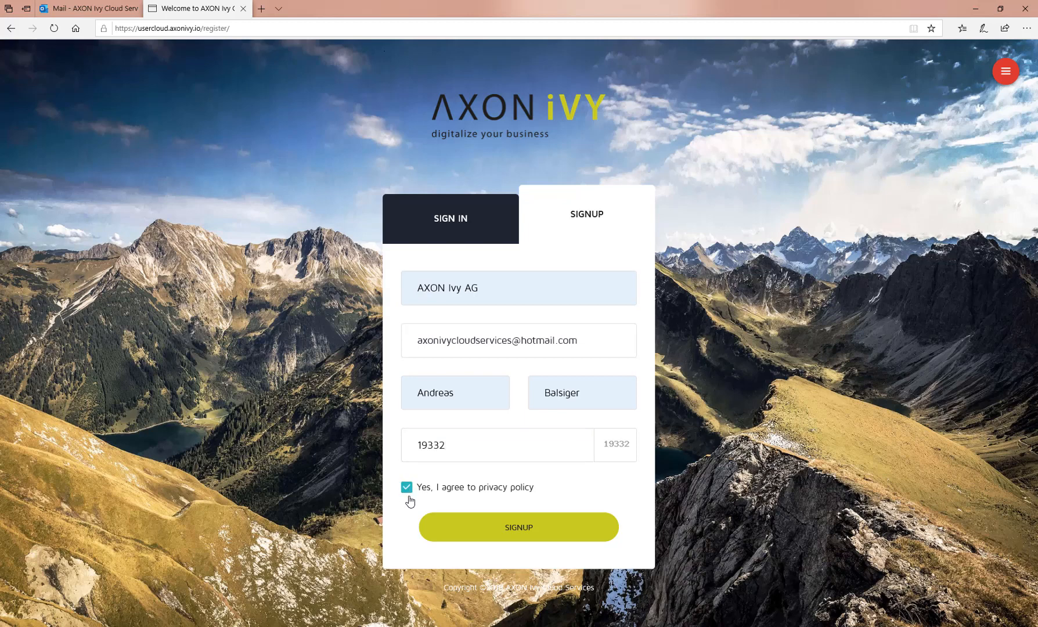
{"action": "left_click", "coordinate": [516, 528]}
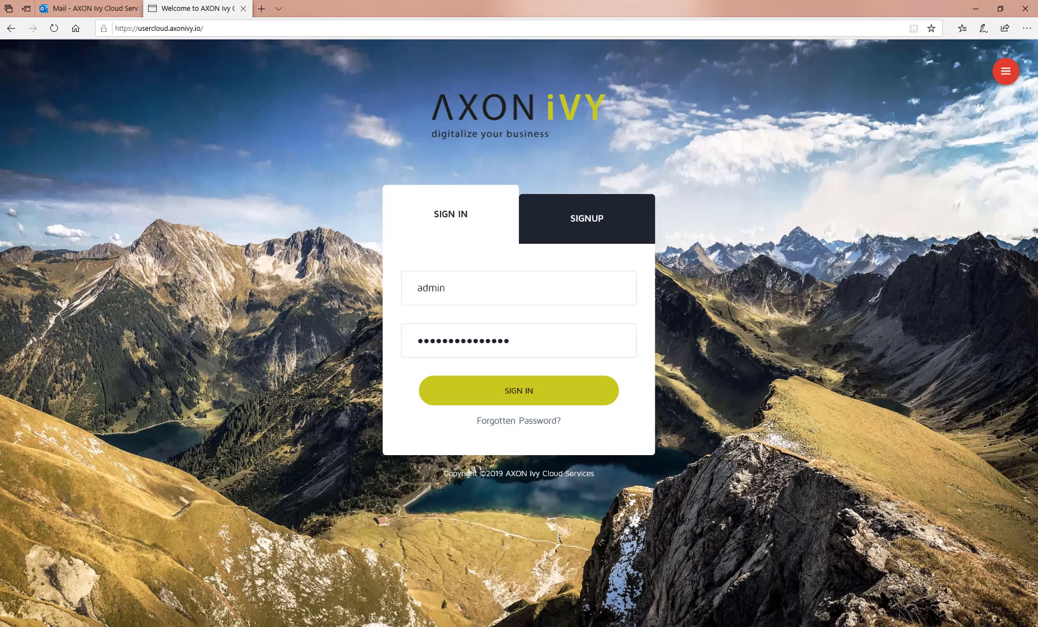
Open the 'Please verify your email' message in Outlook and activate the account from it
{"action": "left_click", "coordinate": [419, 343]}
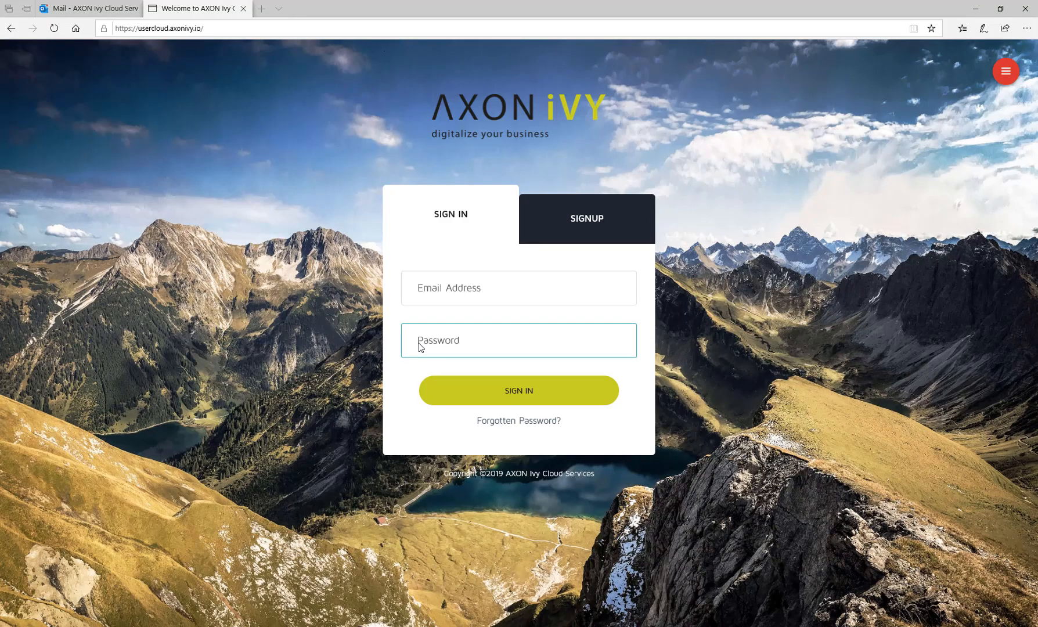
{"action": "left_click", "coordinate": [81, 11]}
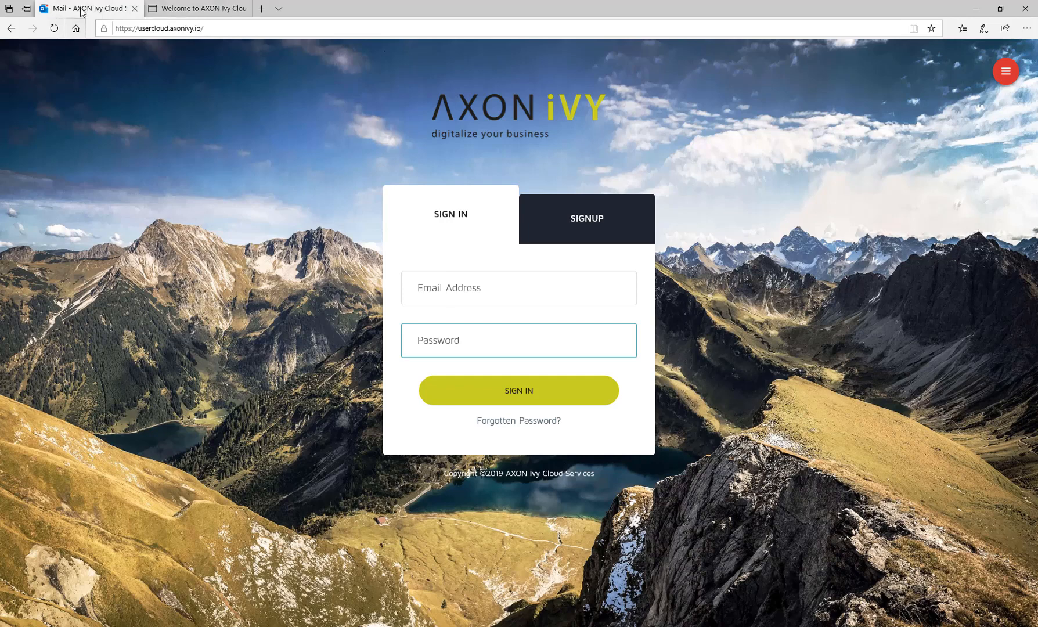
{"action": "left_click", "coordinate": [228, 148]}
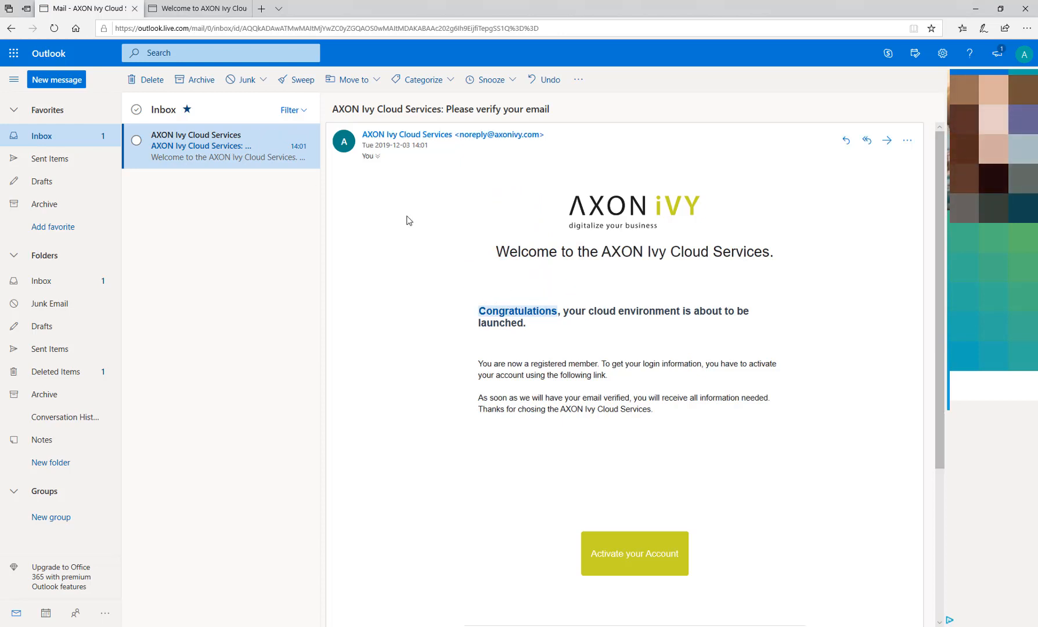
{"action": "left_click", "coordinate": [631, 559]}
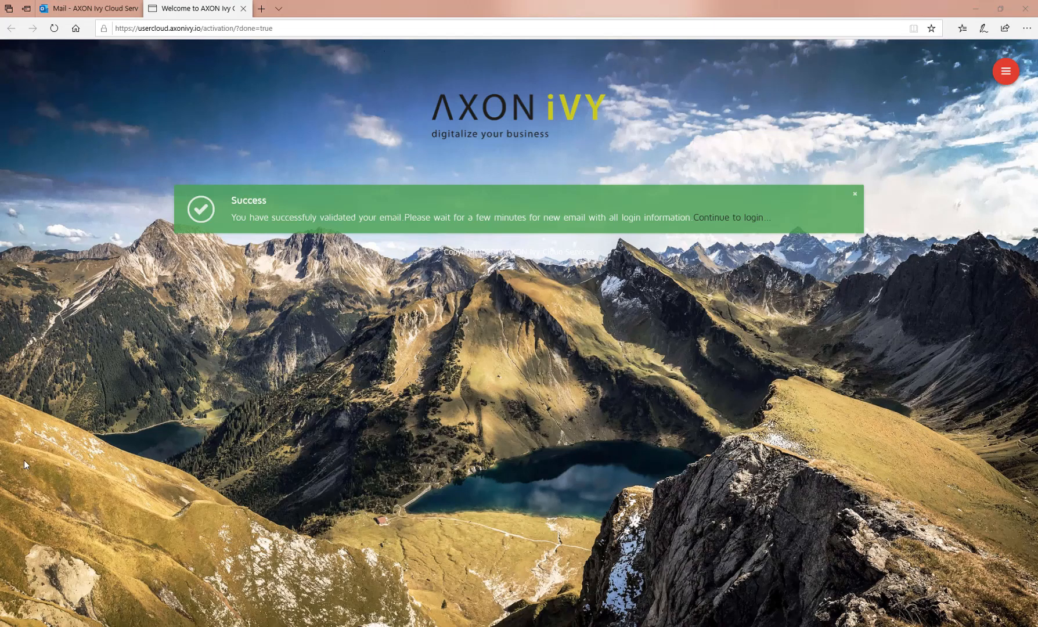
Open the 'Your AXON IVY Cloud Services Trial Environment' email and select its Engine Cockpit URL
{"action": "left_click", "coordinate": [85, 9]}
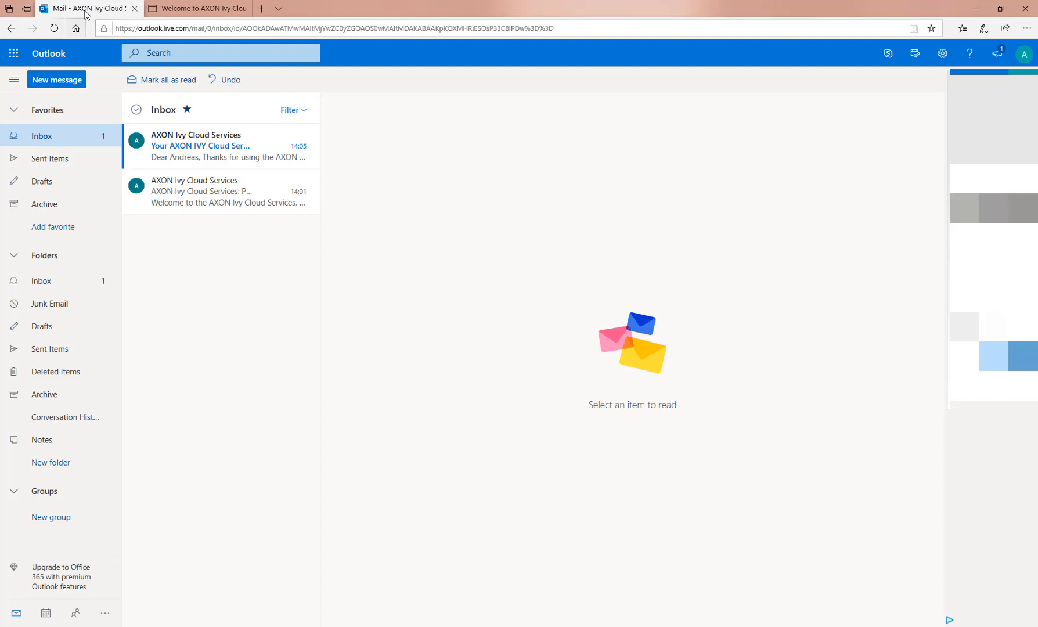
{"action": "left_click", "coordinate": [192, 153]}
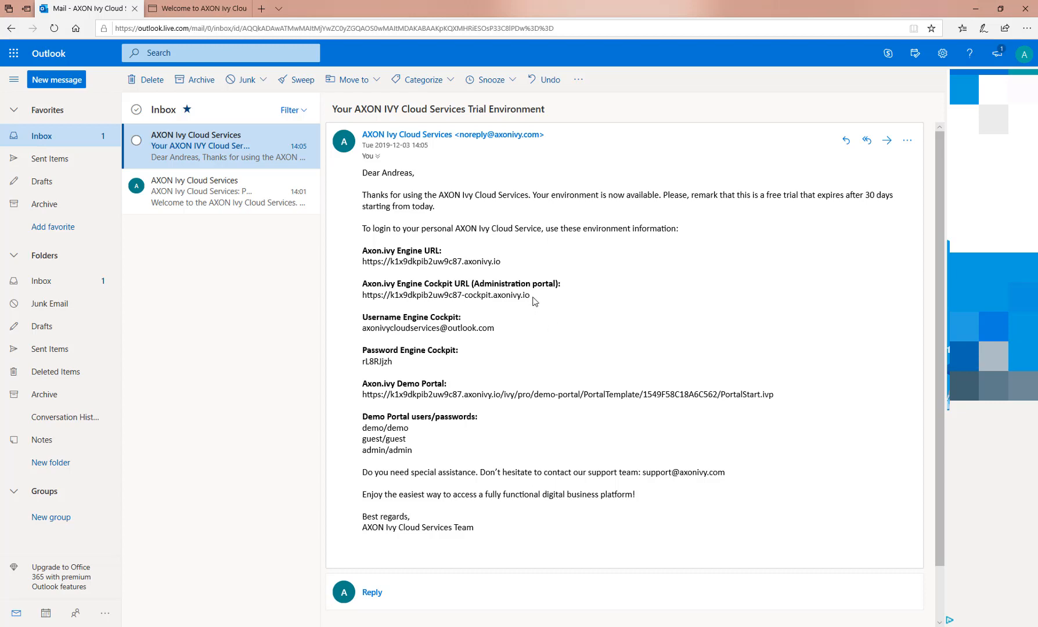
{"action": "left_click_drag", "start_coordinate": [534, 301], "coordinate": [364, 300]}
{"action": "key", "text": "ctrl+c"}
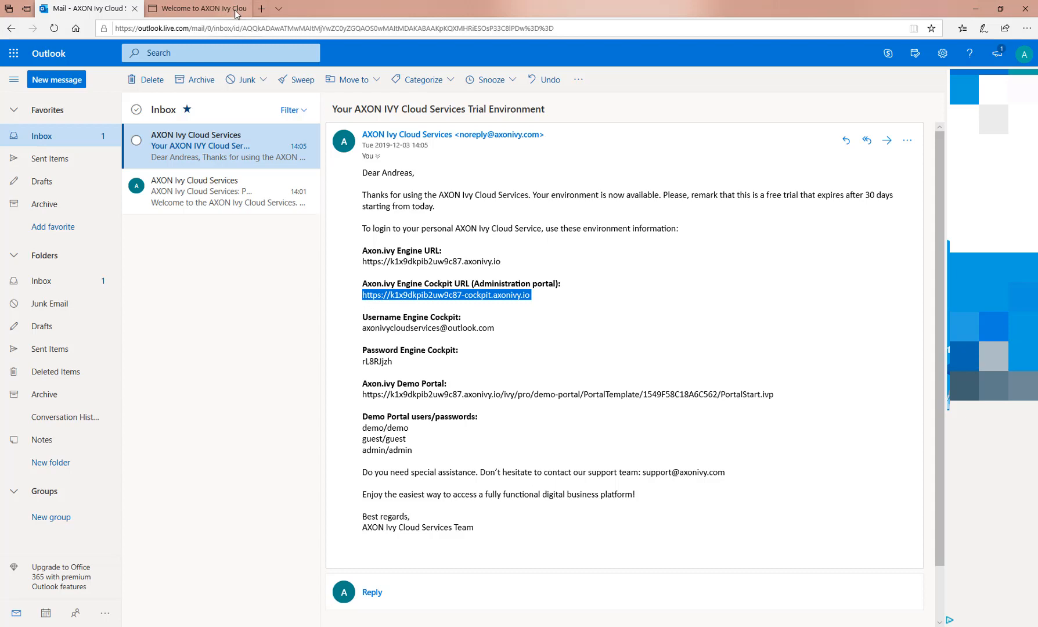
Load the copied Engine Cockpit URL in a new browser tab
{"action": "left_click", "coordinate": [261, 8]}
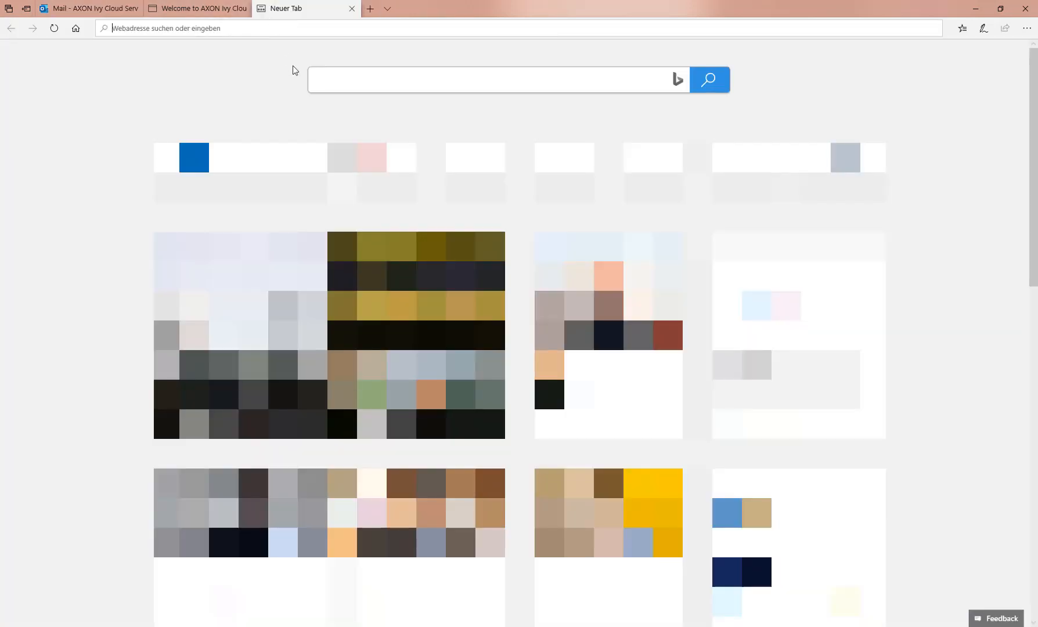
{"action": "key", "text": "ctrl+v"}
{"action": "key", "text": "Return"}
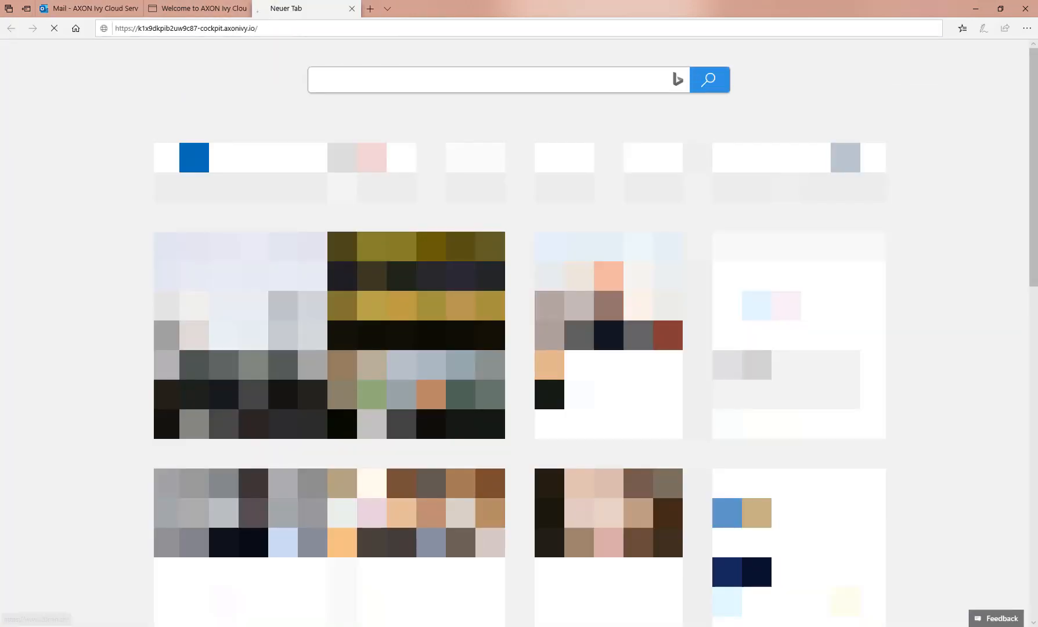
{"action": "left_click", "coordinate": [93, 8]}
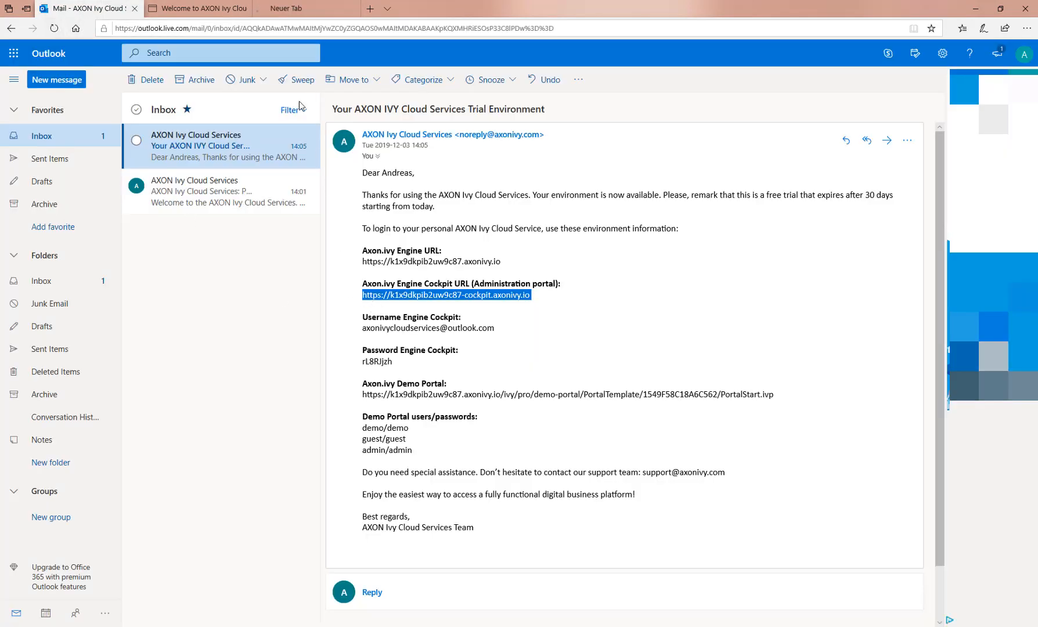
{"action": "left_click", "coordinate": [293, 10]}
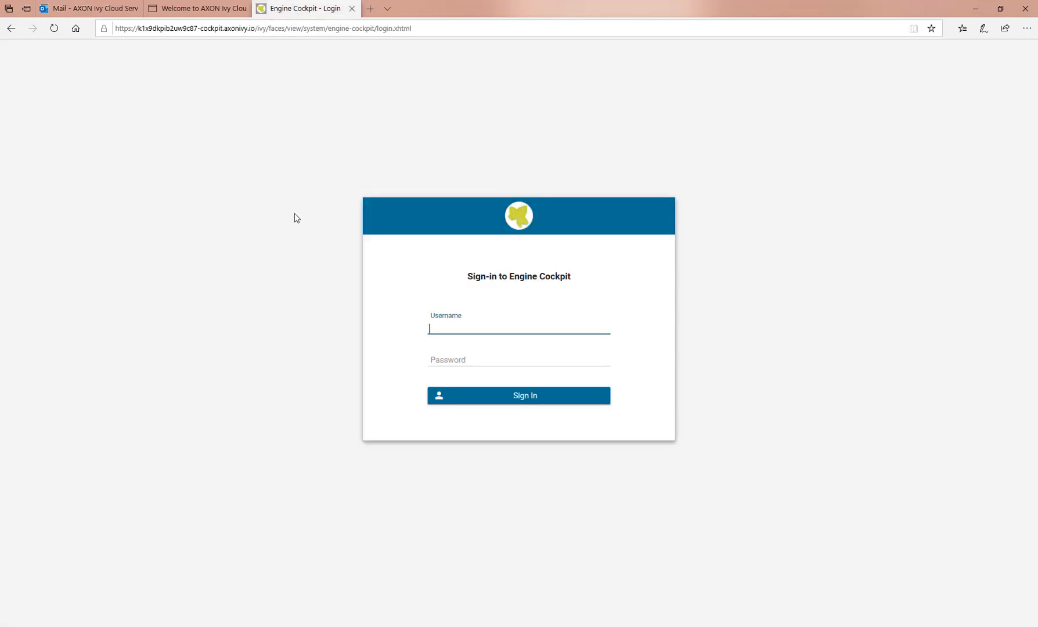
Copy the cockpit username from the trial email into the login form
{"action": "mouse_move", "coordinate": [103, 11]}
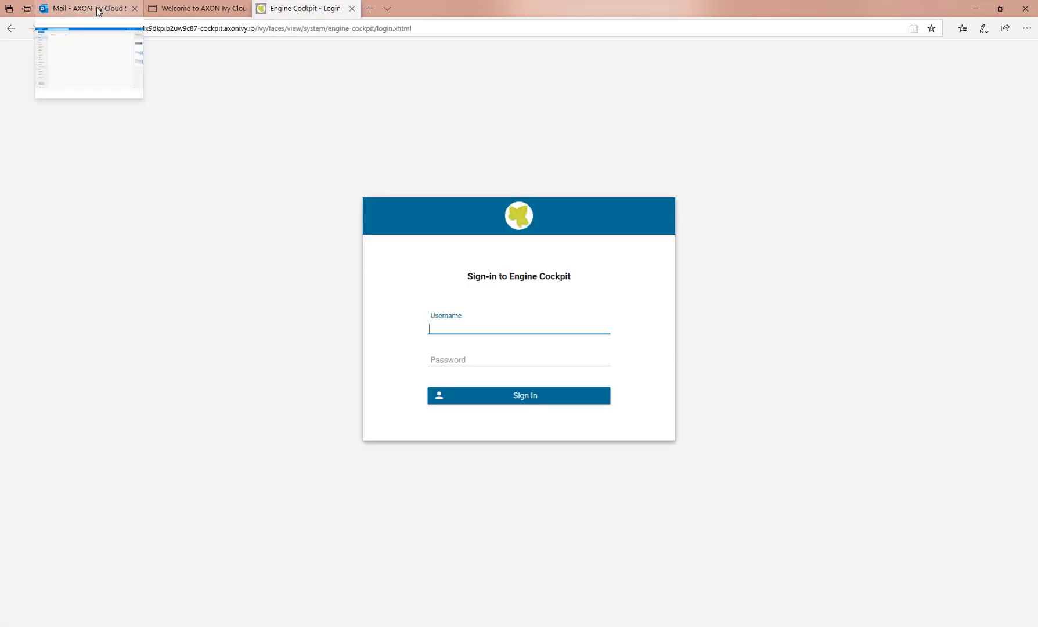
{"action": "left_click", "coordinate": [99, 10]}
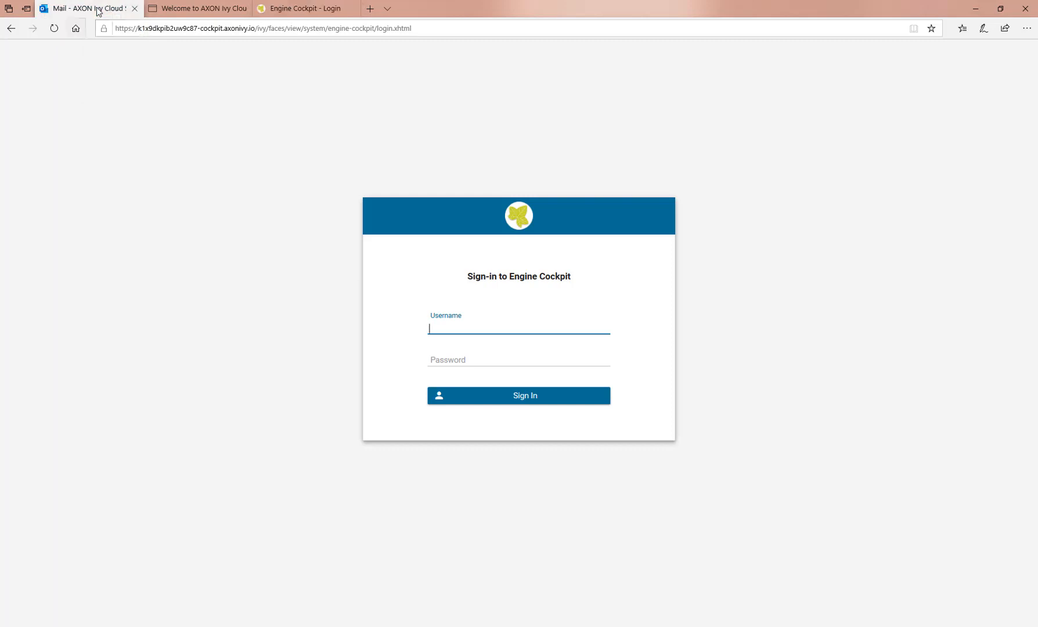
{"action": "left_click_drag", "start_coordinate": [497, 328], "coordinate": [358, 331]}
{"action": "key", "text": "ctrl+c"}
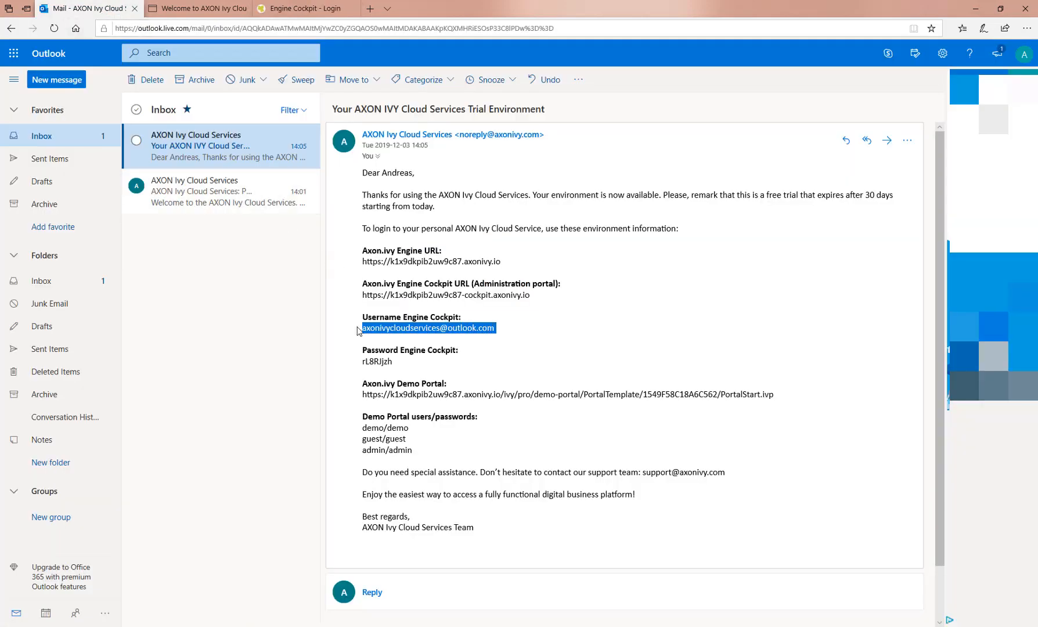
{"action": "left_click", "coordinate": [300, 8]}
{"action": "key", "text": "ctrl+v"}
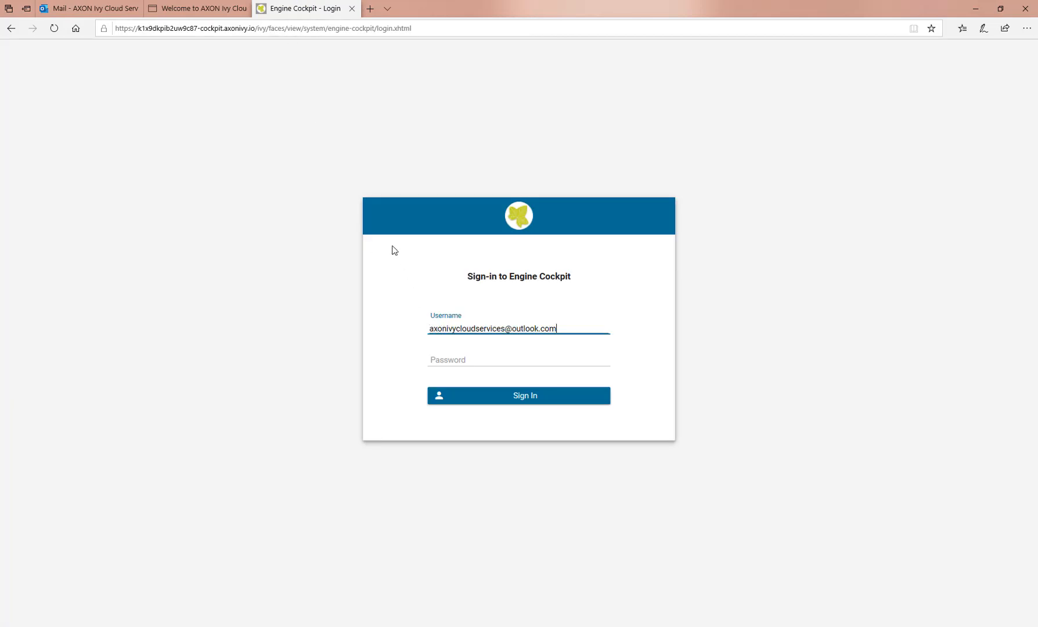
Paste the cockpit password from the email, sign in, and decline saving the password
{"action": "left_click", "coordinate": [87, 8]}
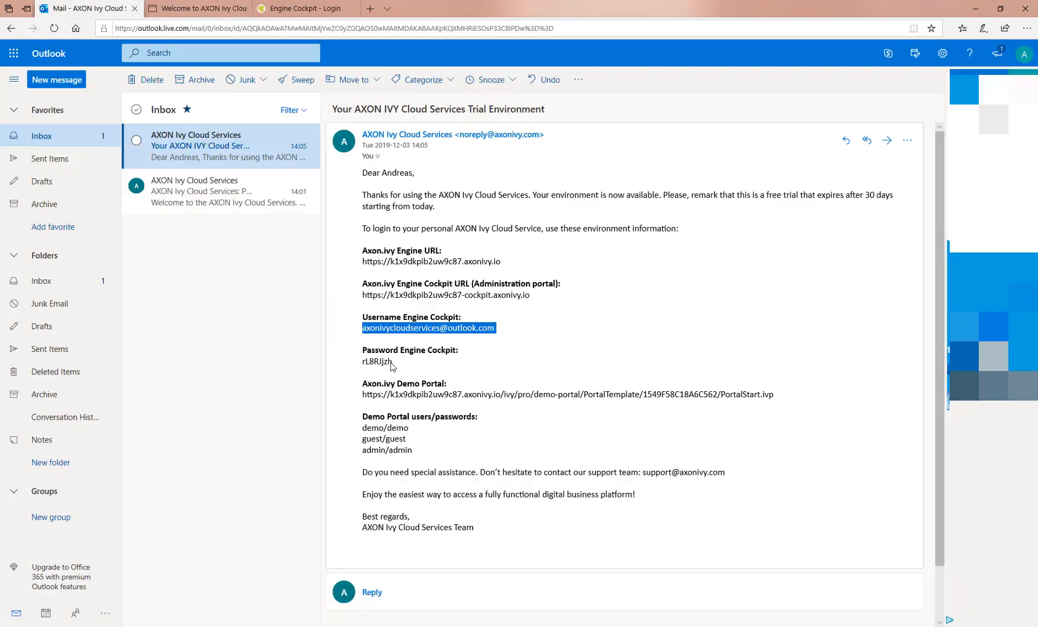
{"action": "left_click_drag", "start_coordinate": [390, 367], "coordinate": [363, 370]}
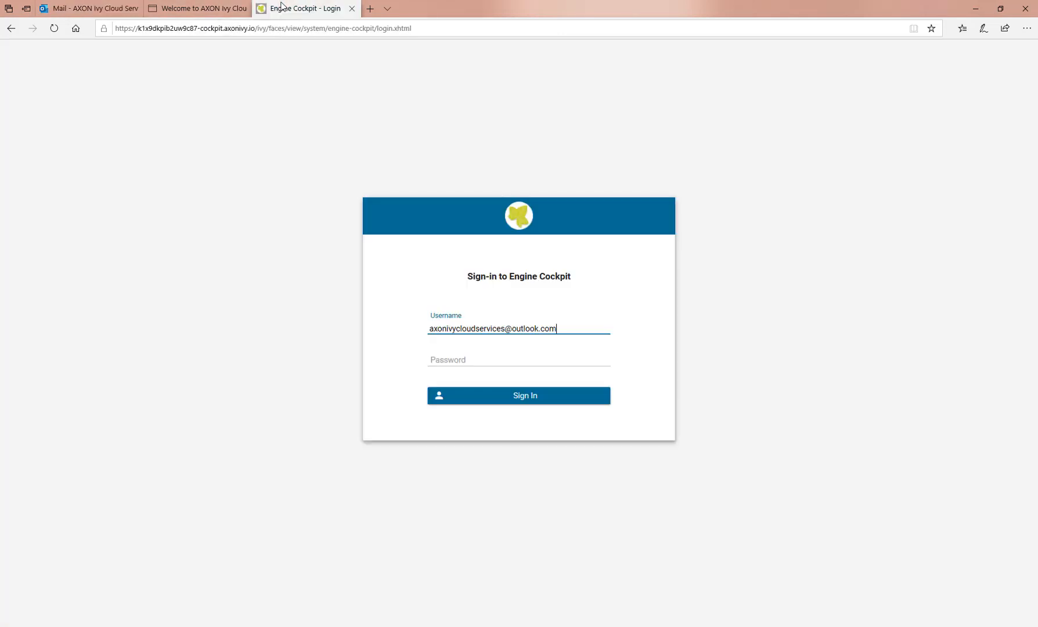
{"action": "left_click", "coordinate": [283, 7]}
{"action": "left_click", "coordinate": [426, 361]}
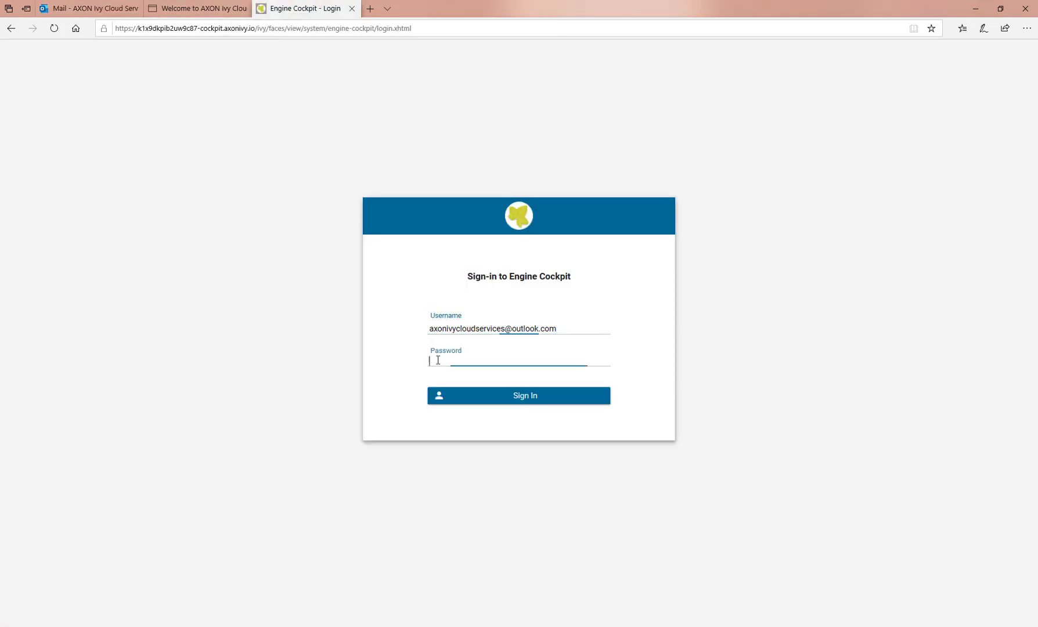
{"action": "key", "text": "ctrl+v"}
{"action": "left_click", "coordinate": [520, 398]}
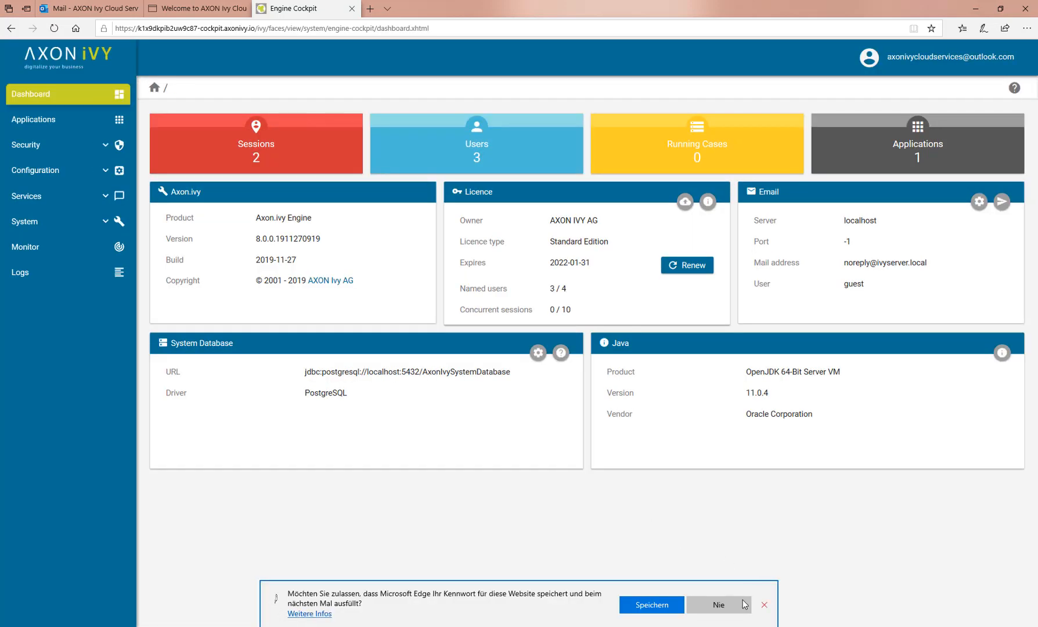
{"action": "left_click", "coordinate": [744, 605]}
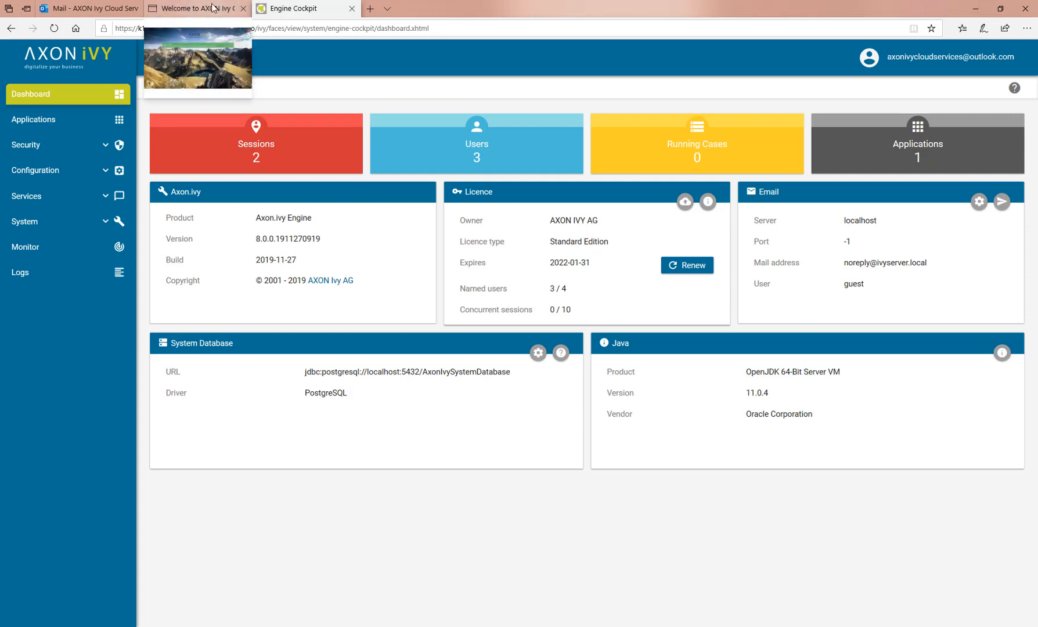
Back in the trial email, select exactly the Axon.ivy Demo Portal URL
{"action": "left_click", "coordinate": [79, 9]}
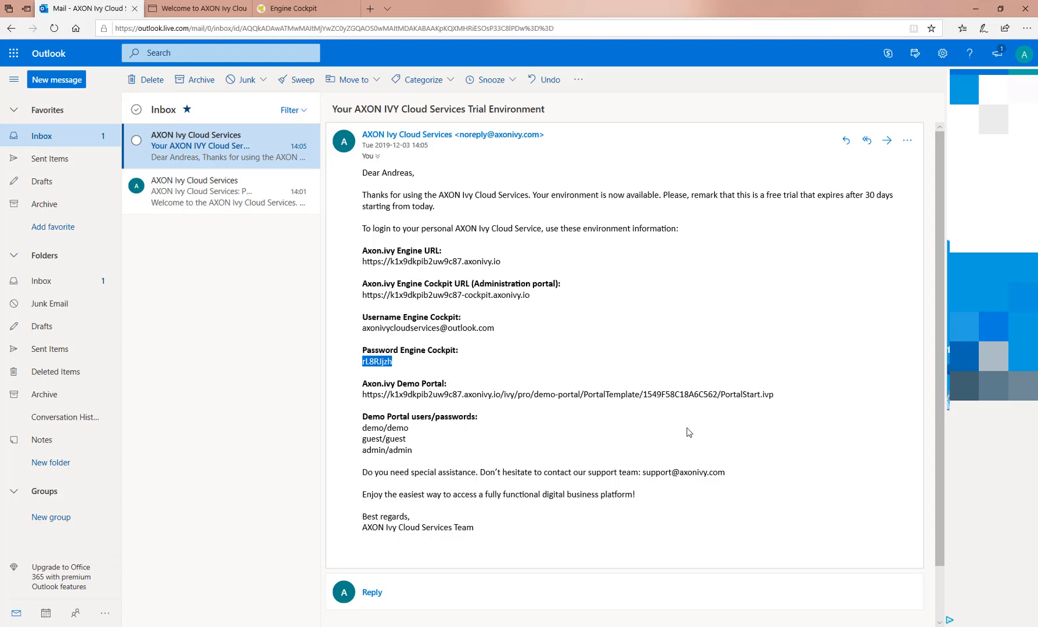
{"action": "left_click_drag", "start_coordinate": [777, 396], "coordinate": [447, 391]}
{"action": "left_click", "coordinate": [625, 417]}
{"action": "left_click_drag", "start_coordinate": [776, 397], "coordinate": [365, 398]}
{"action": "key", "text": "ctrl+c"}
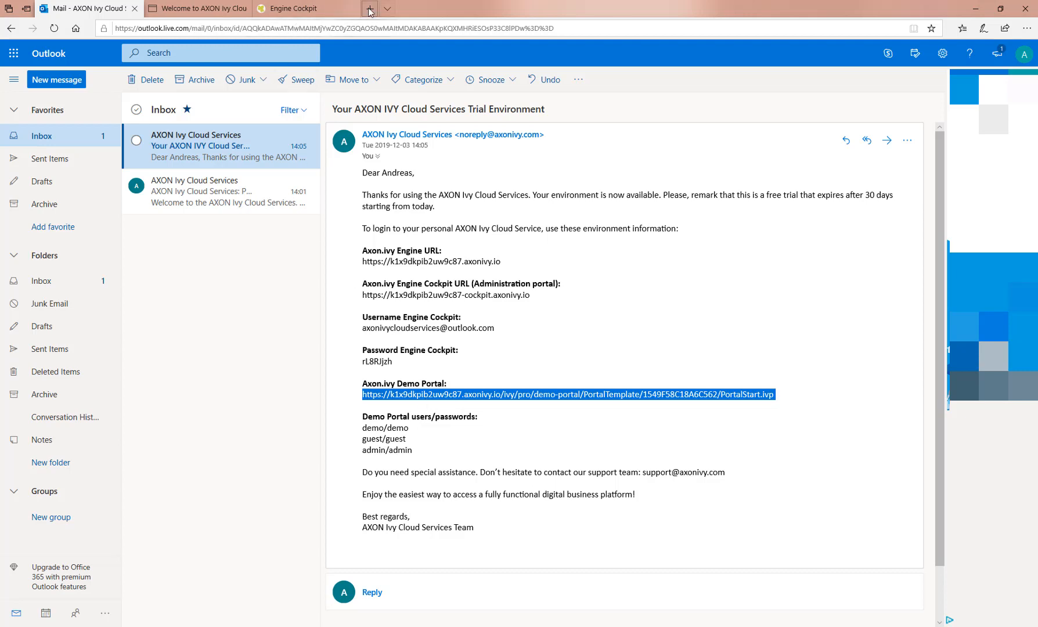
Load the demo portal URL in place of the Engine Cockpit address
{"action": "left_click", "coordinate": [307, 10]}
{"action": "left_click", "coordinate": [309, 28]}
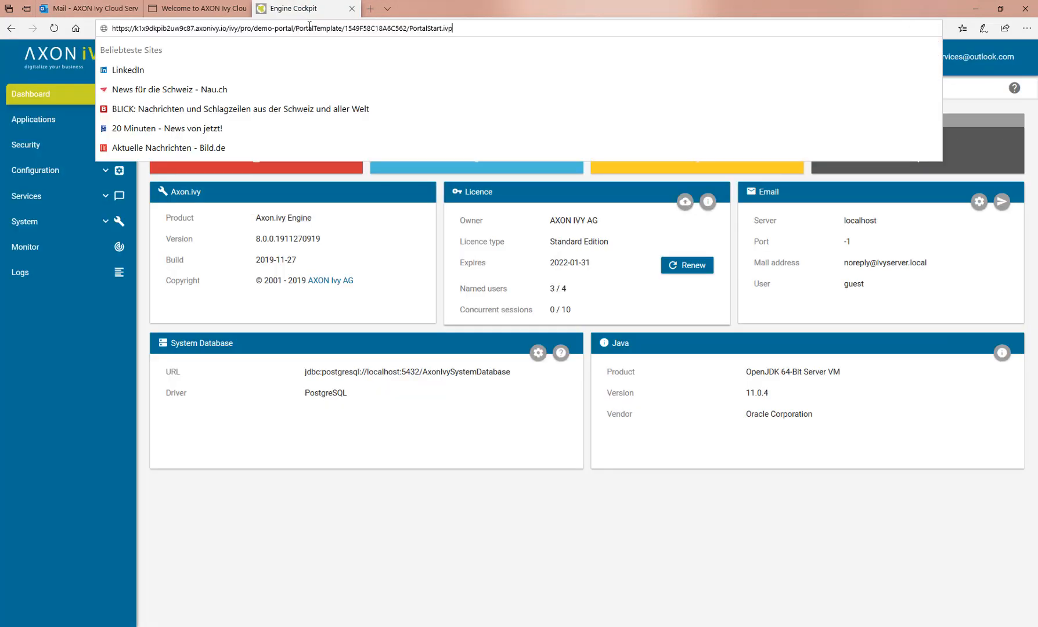
{"action": "key", "text": "ctrl+v"}
{"action": "key", "text": "Return"}
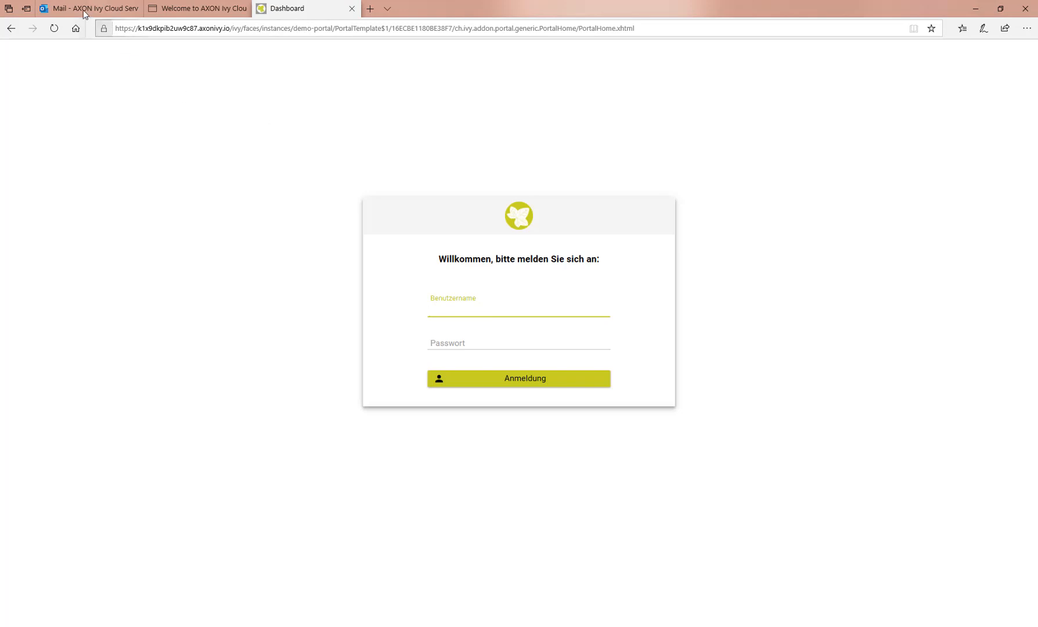
Sign in to the portal as admin using the demo credentials from the email
{"action": "left_click", "coordinate": [85, 13]}
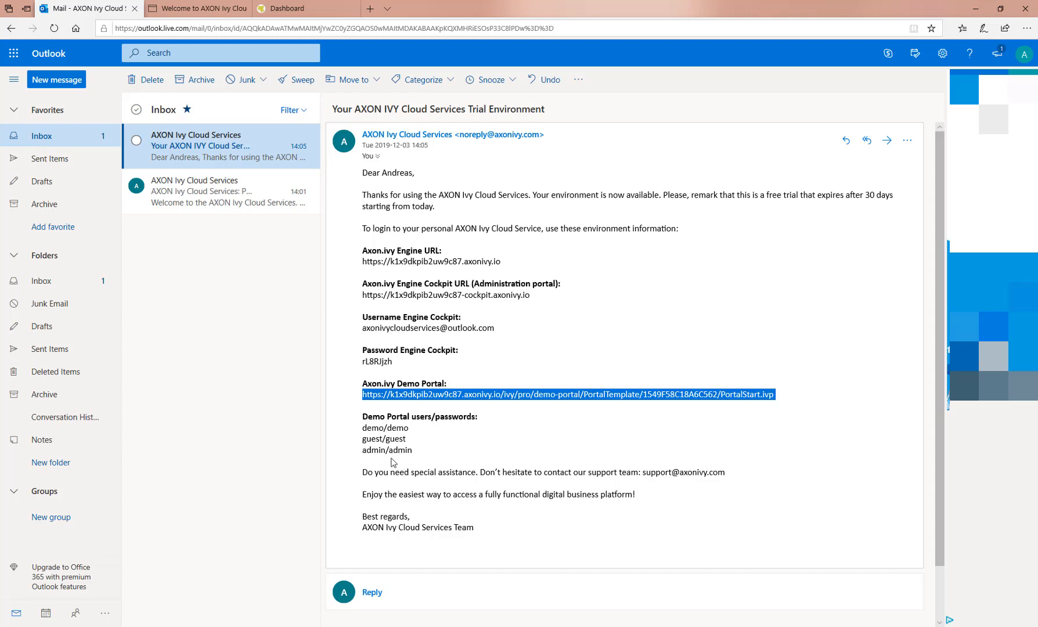
{"action": "left_click", "coordinate": [277, 7]}
{"action": "type", "text": "a"}
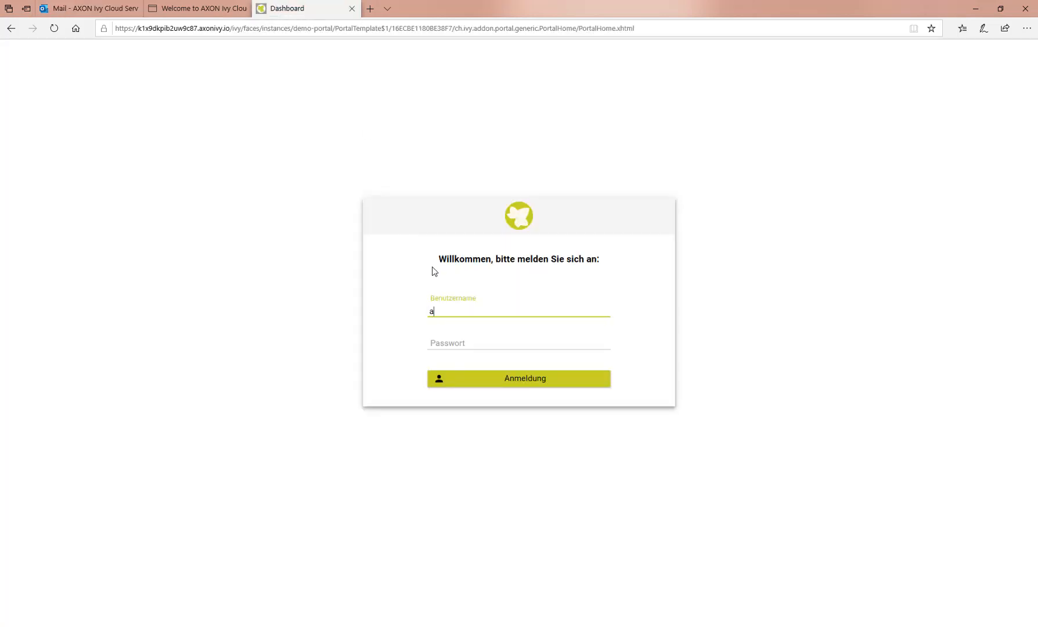
{"action": "type", "text": "dmin"}
{"action": "key", "text": "Tab"}
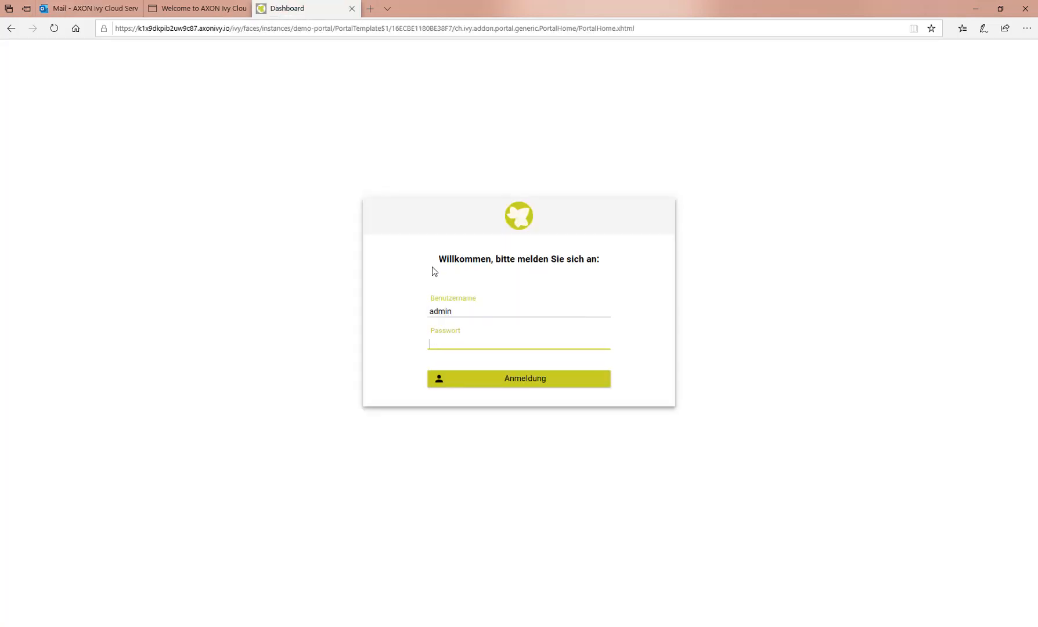
{"action": "type", "text": "admin"}
{"action": "left_click", "coordinate": [514, 384]}
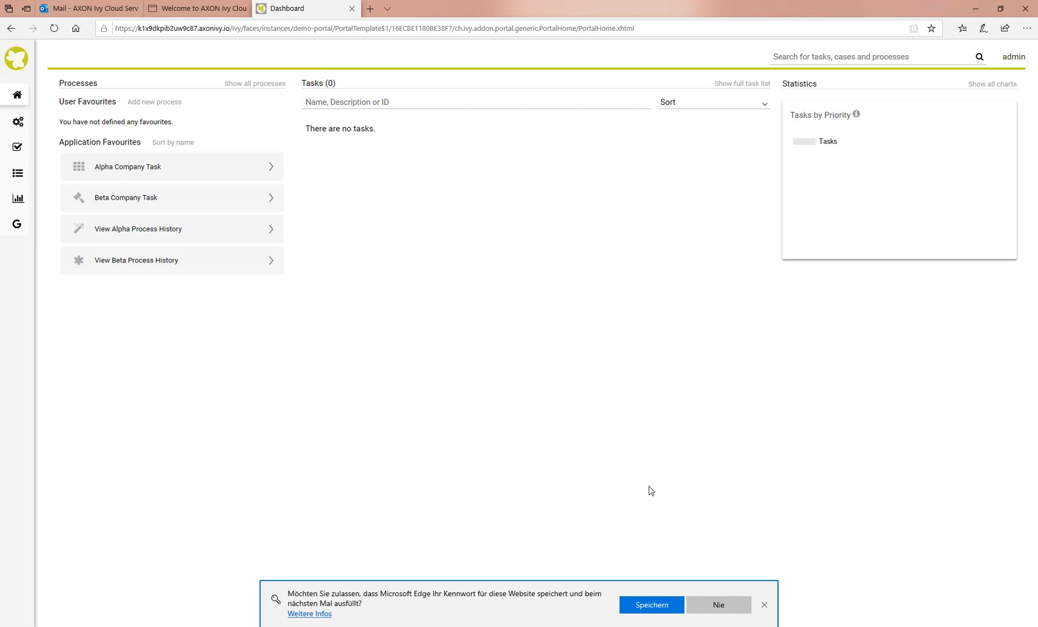
Choose 'Nie' on Edge's save-password bar to clear the portal dashboard
{"action": "left_click", "coordinate": [713, 606]}
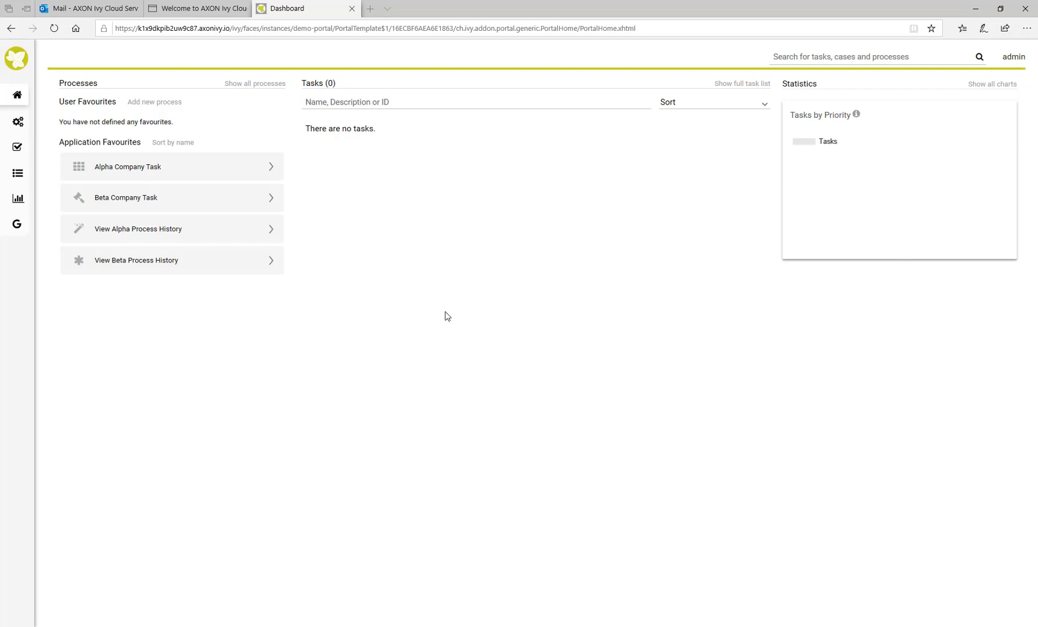
From the full process list, start creating a new Express Workflow
{"action": "left_click", "coordinate": [254, 85]}
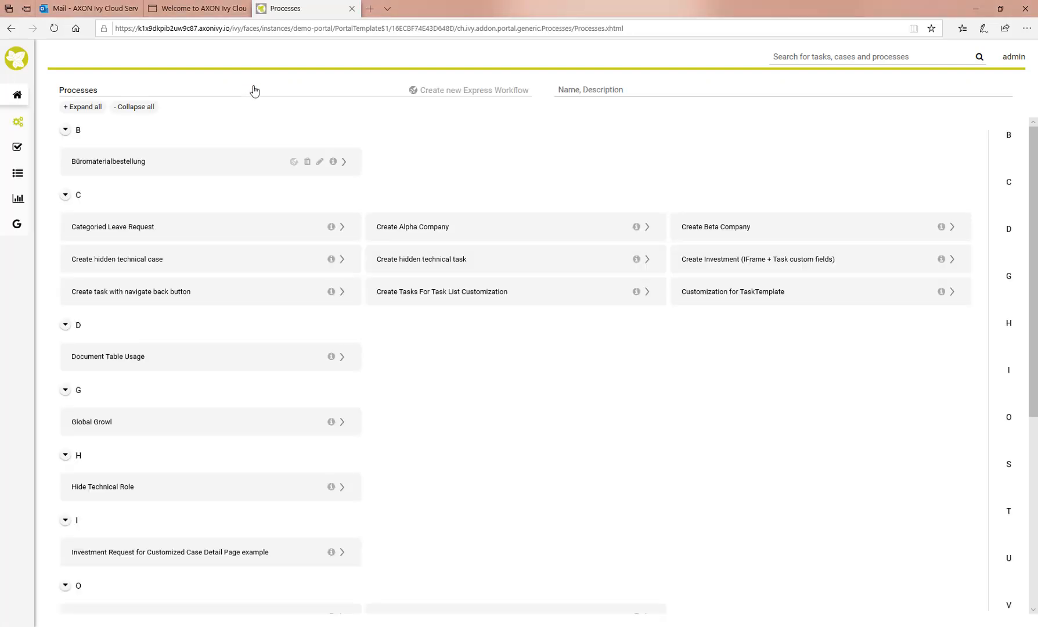
{"action": "left_click", "coordinate": [477, 93]}
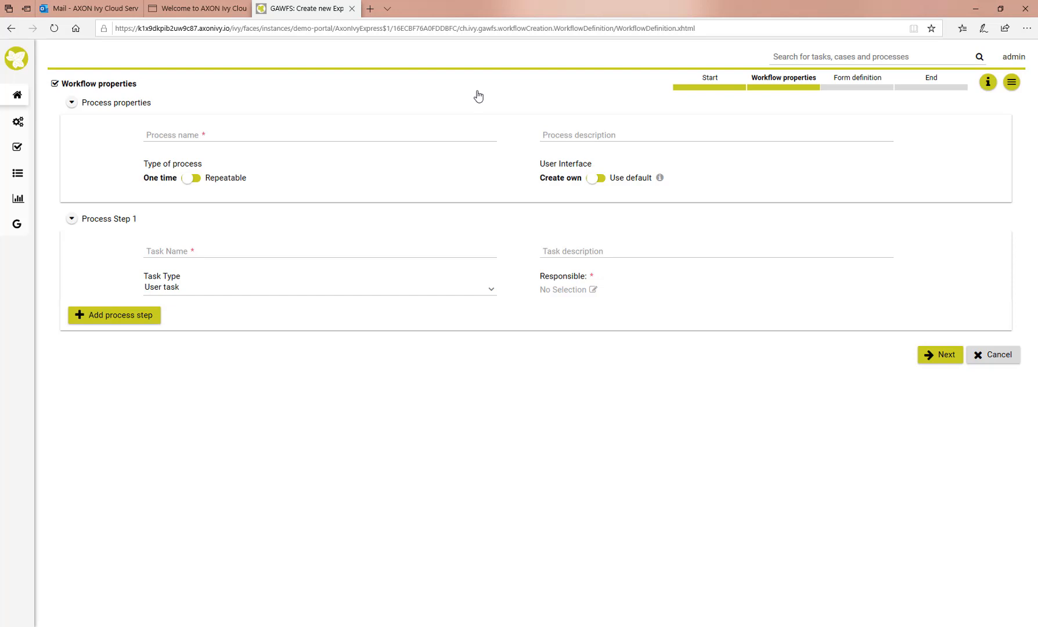
Name the process 'Office Supply Process', describe it as ordering office stuff, and make it Repeatable
{"action": "left_click", "coordinate": [179, 135]}
{"action": "type", "text": "Offi"}
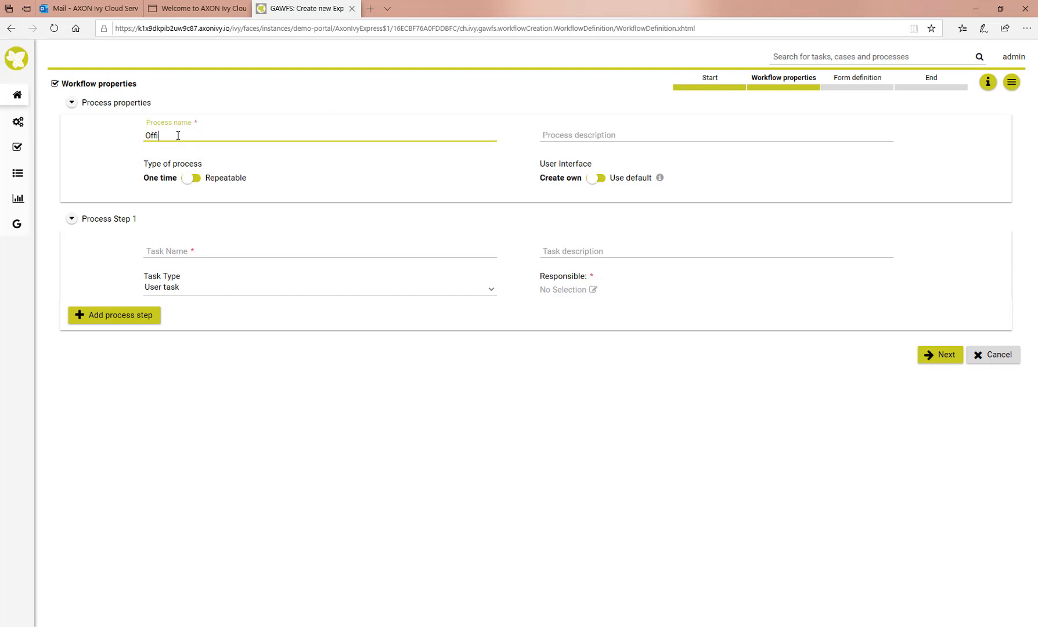
{"action": "type", "text": "ce Supply"}
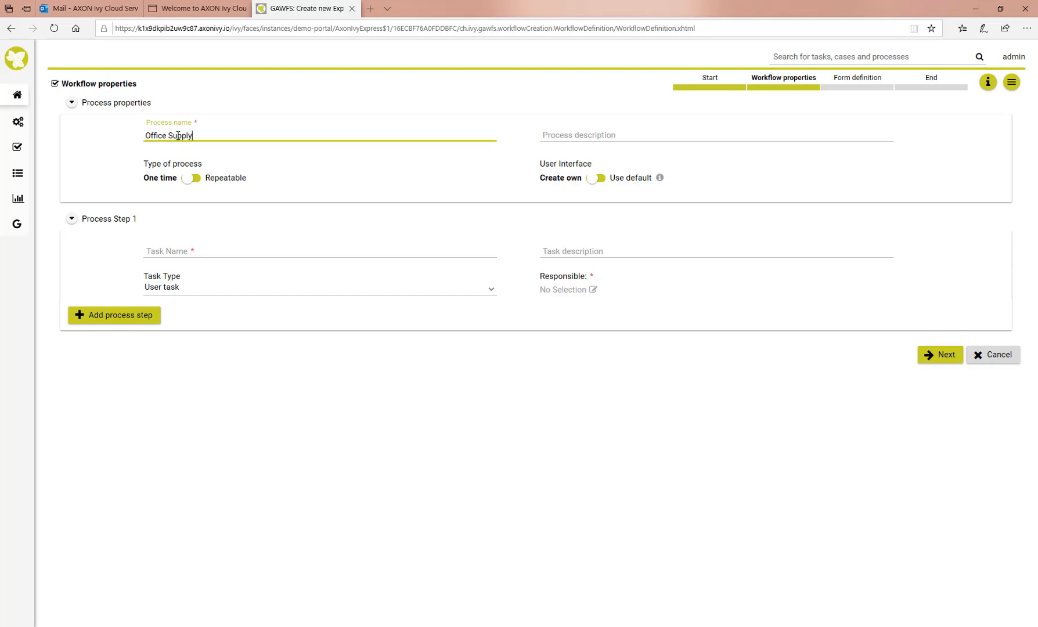
{"action": "type", "text": " Process"}
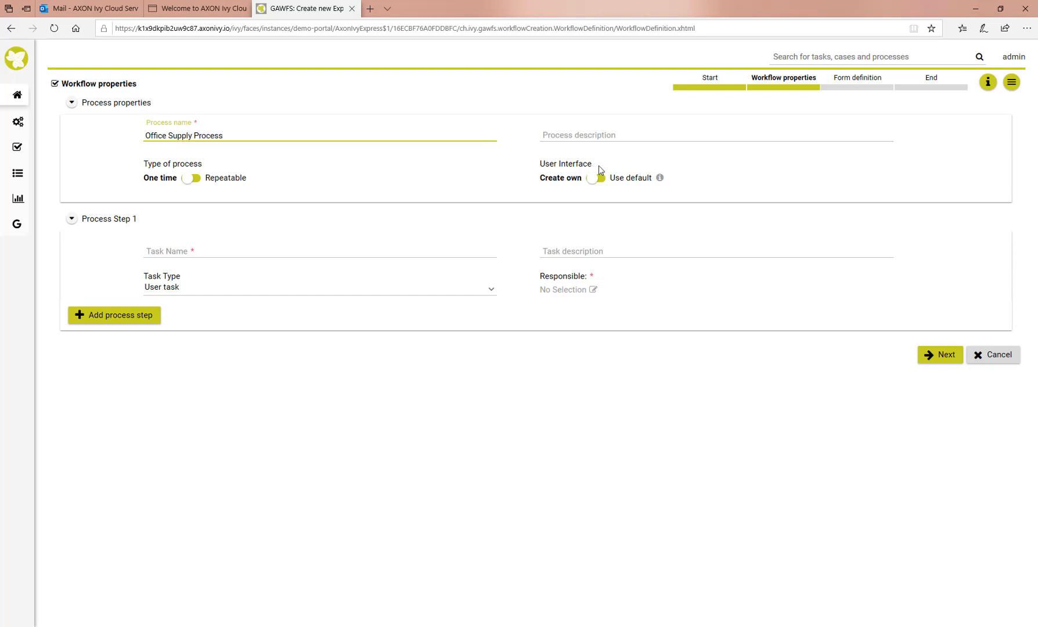
{"action": "left_click", "coordinate": [570, 139]}
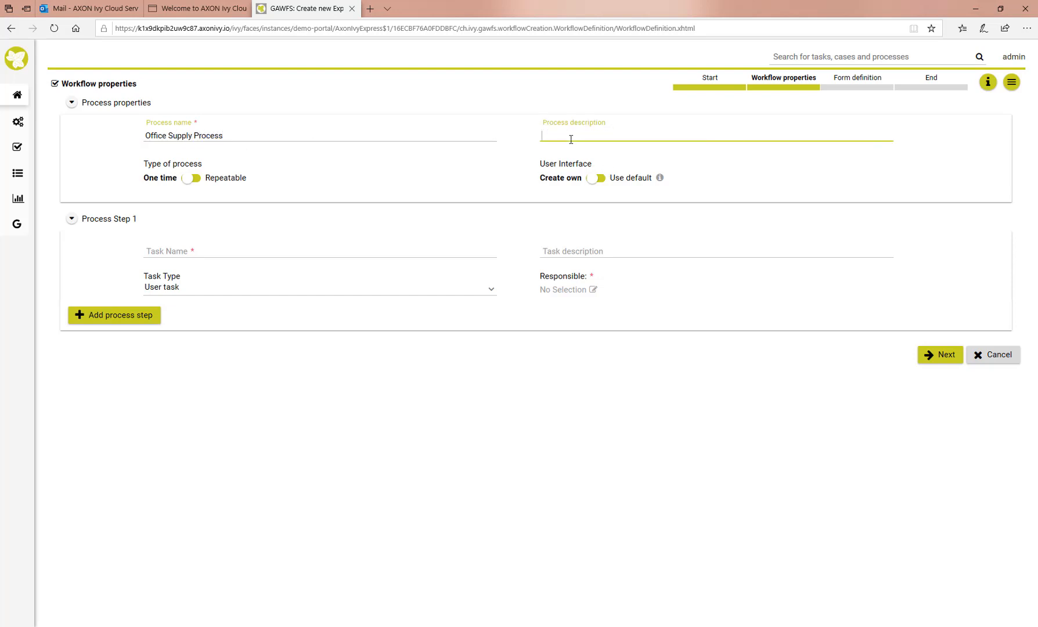
{"action": "type", "text": "This process giv"}
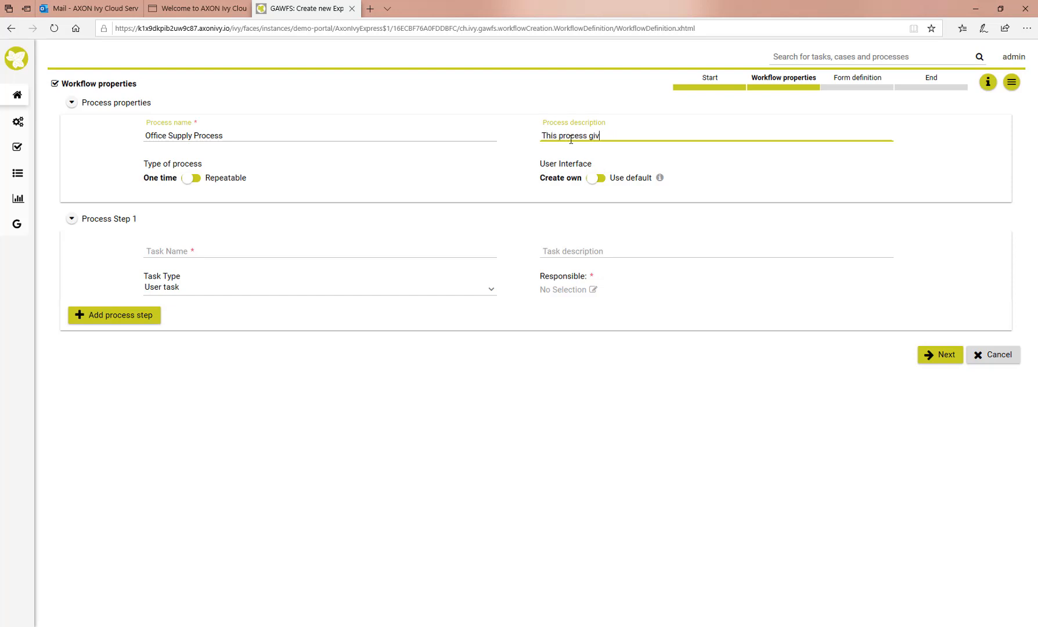
{"action": "type", "text": "es you the possibility to order "}
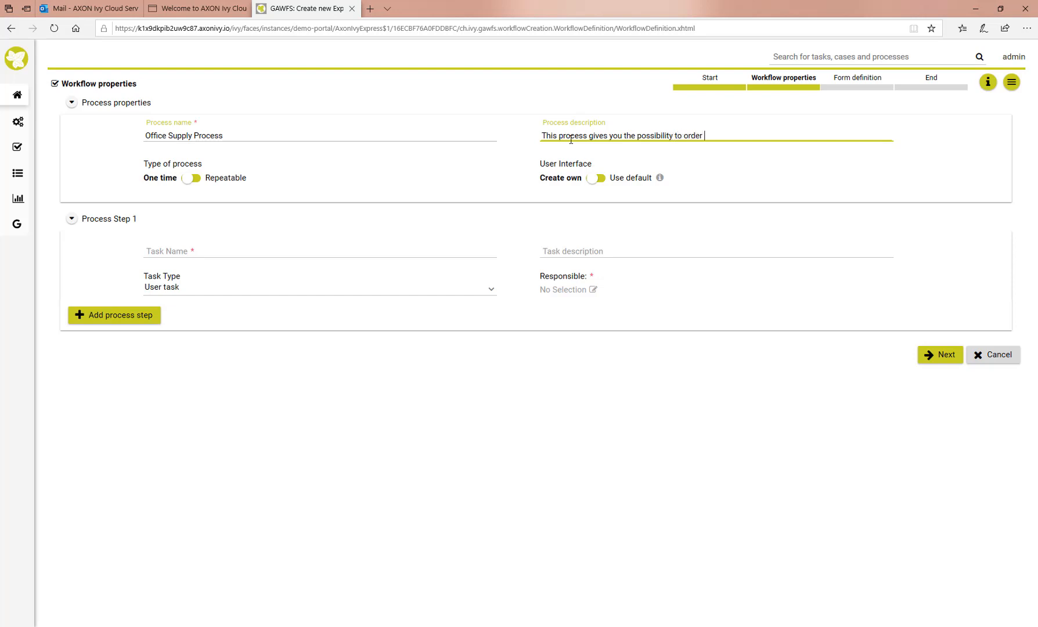
{"action": "type", "text": "office stuff"}
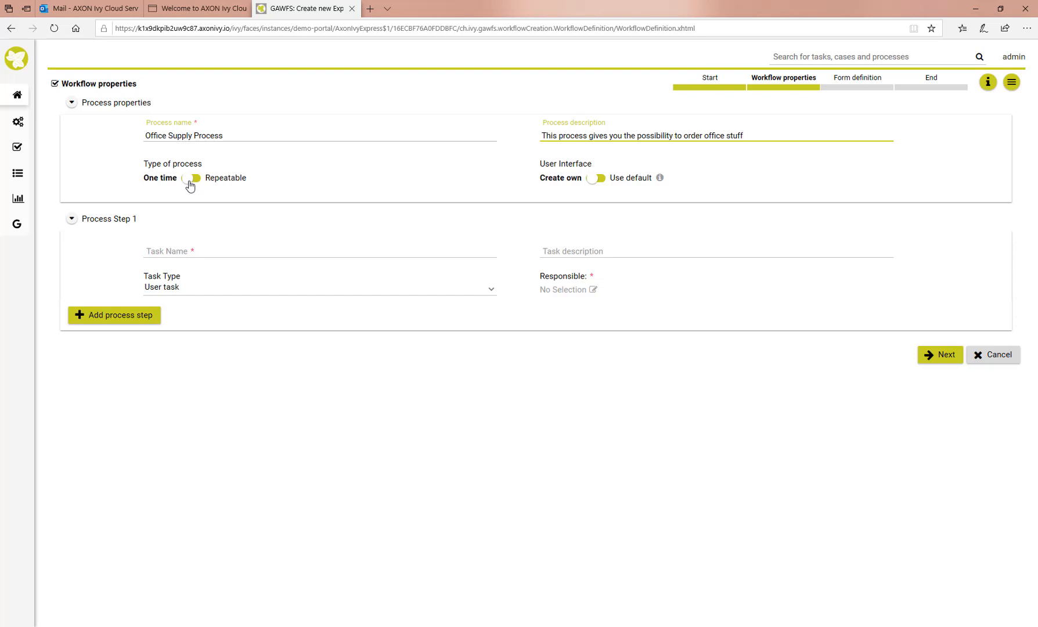
{"action": "left_click", "coordinate": [192, 179]}
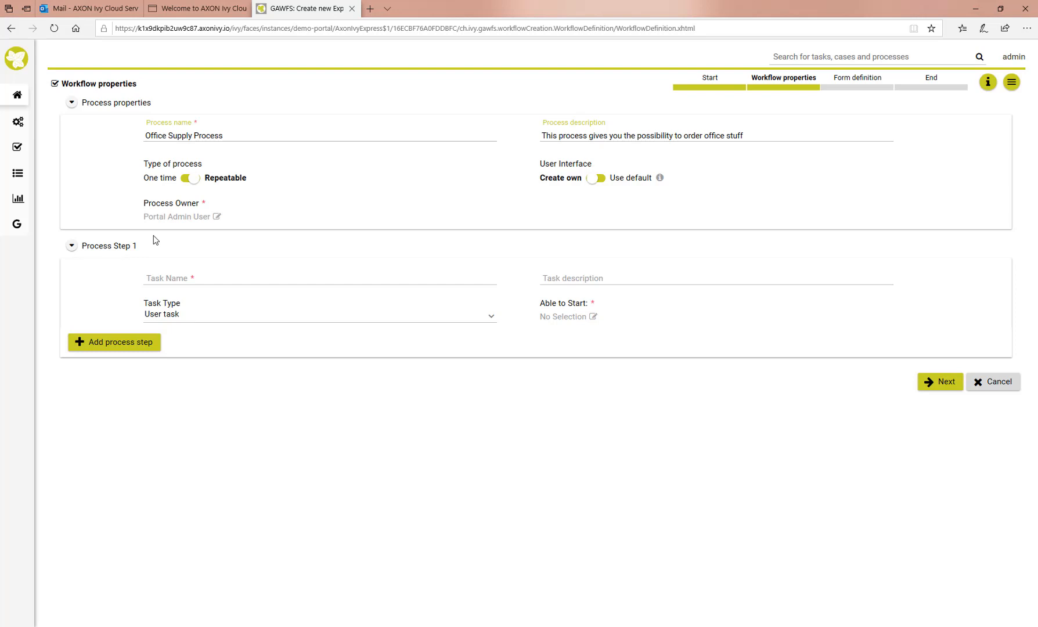
Make Process Step 1 the user task 'Place your order', described 'In this form, you fill out the order form'
{"action": "left_click", "coordinate": [159, 277]}
{"action": "type", "text": "Place yo"}
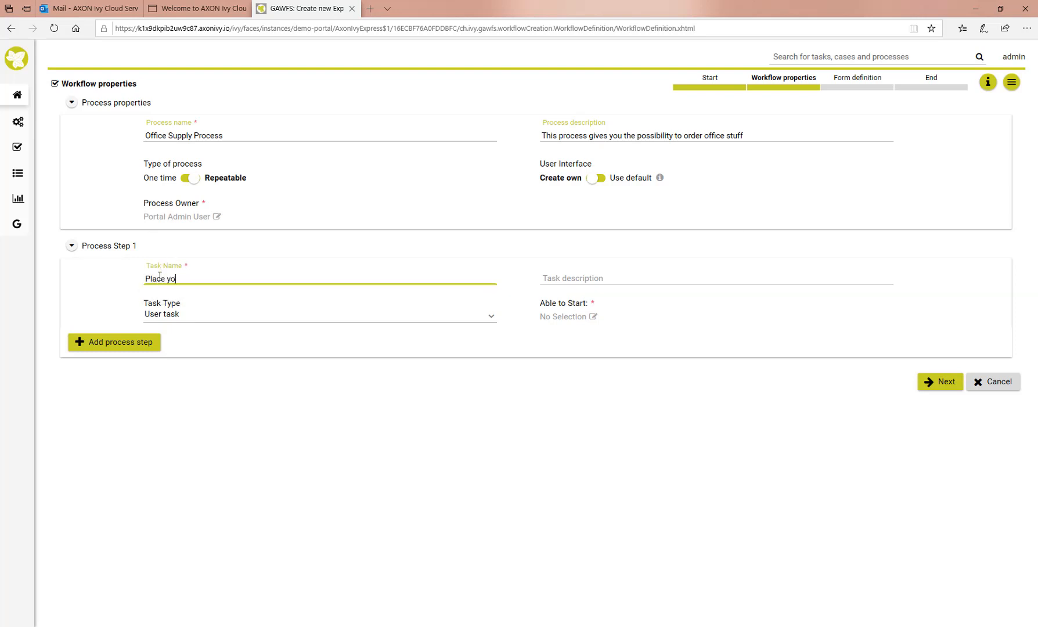
{"action": "type", "text": "ur order"}
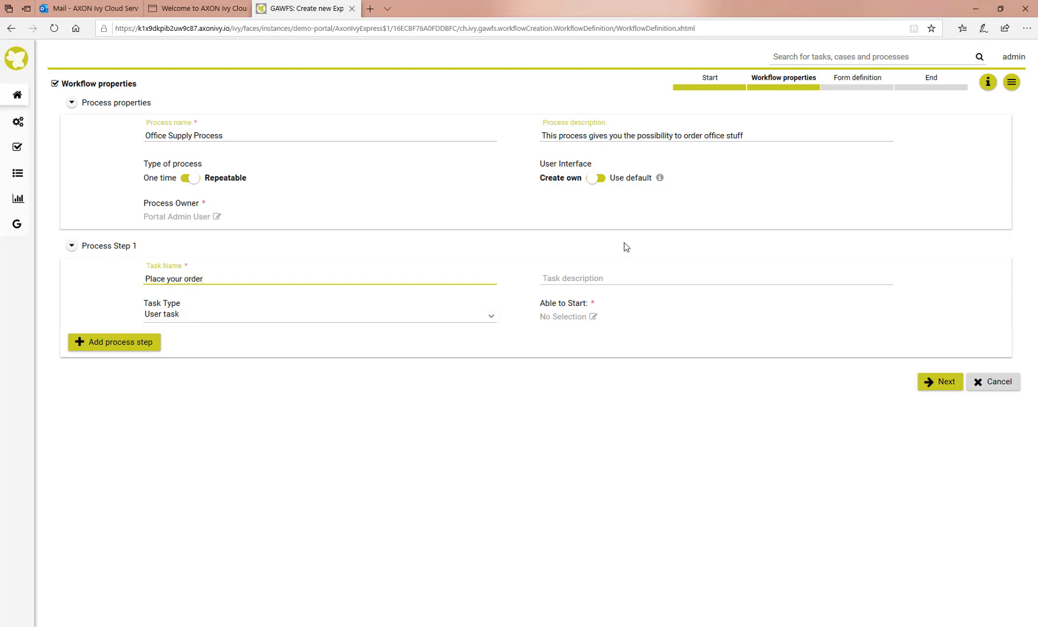
{"action": "left_click", "coordinate": [570, 279]}
{"action": "type", "text": "In th"}
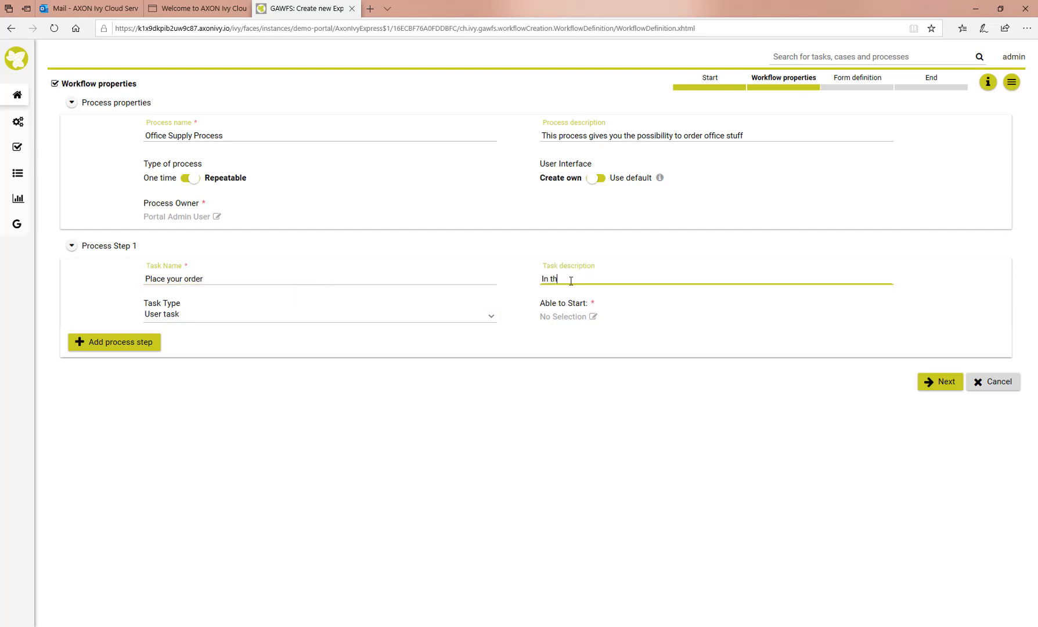
{"action": "type", "text": "is form, you f"}
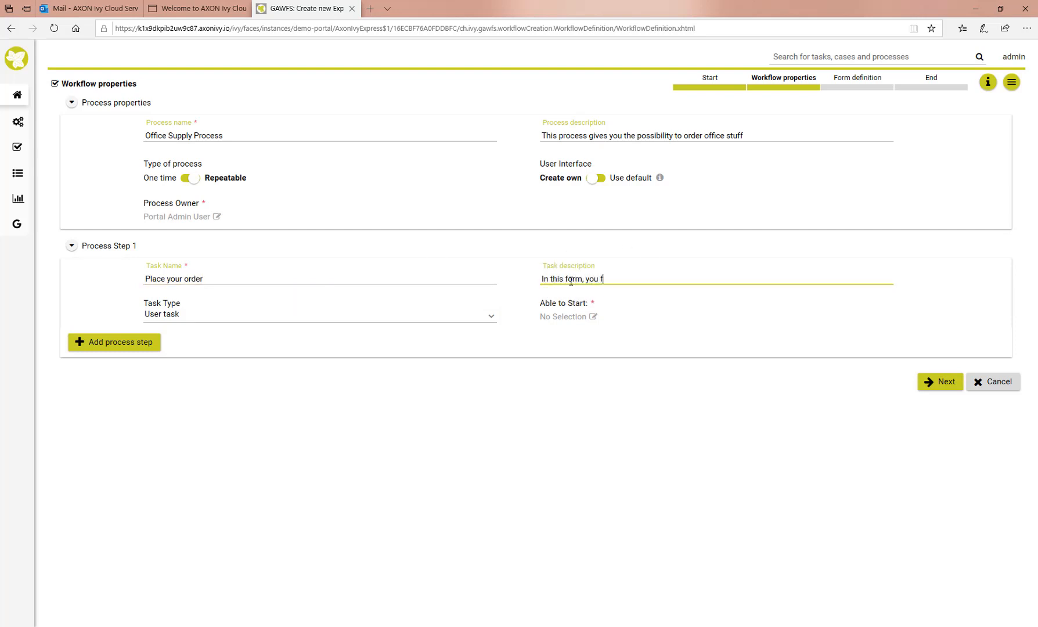
{"action": "type", "text": "ill out the order "}
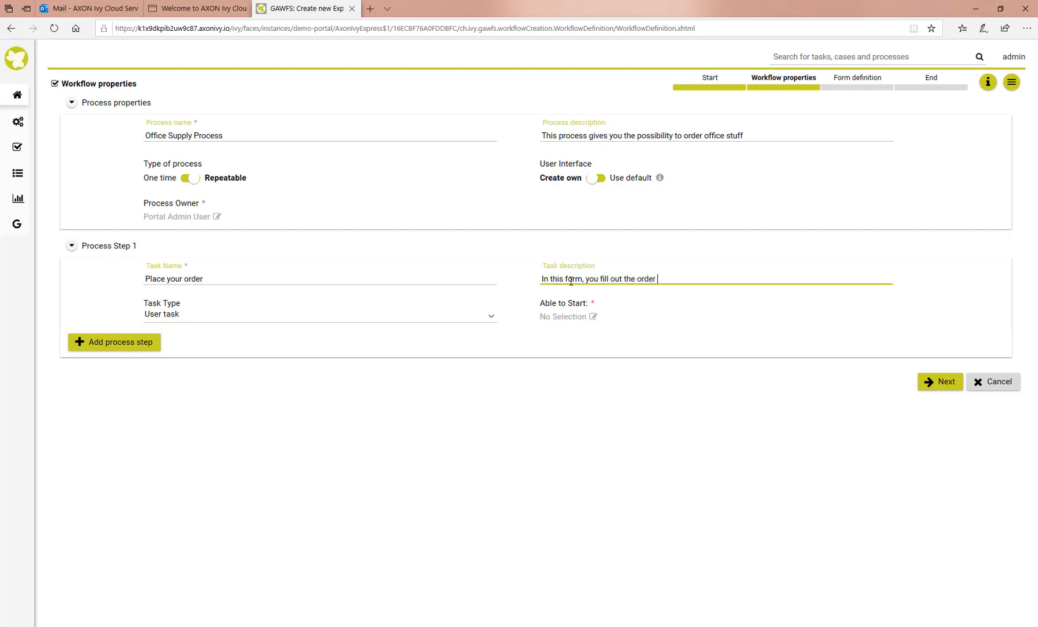
{"action": "type", "text": "form"}
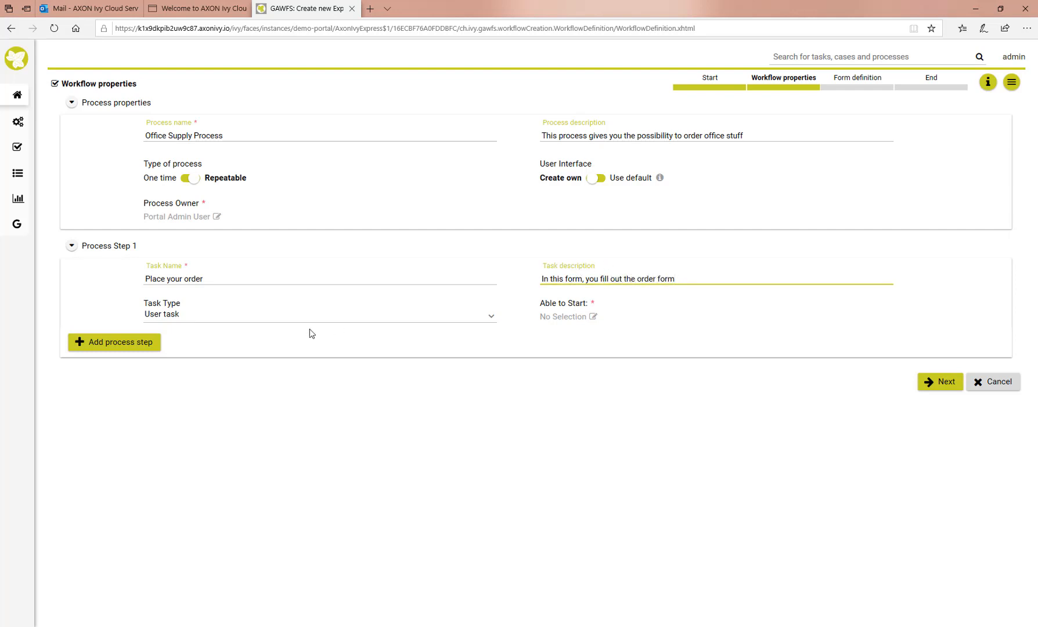
{"action": "left_click", "coordinate": [198, 317]}
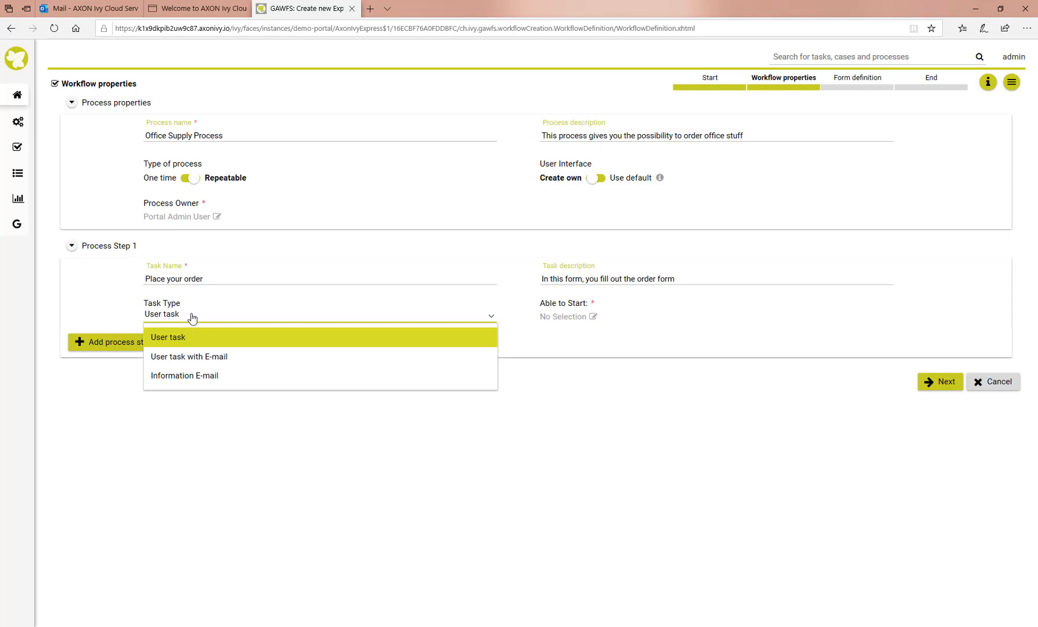
{"action": "left_click", "coordinate": [553, 339]}
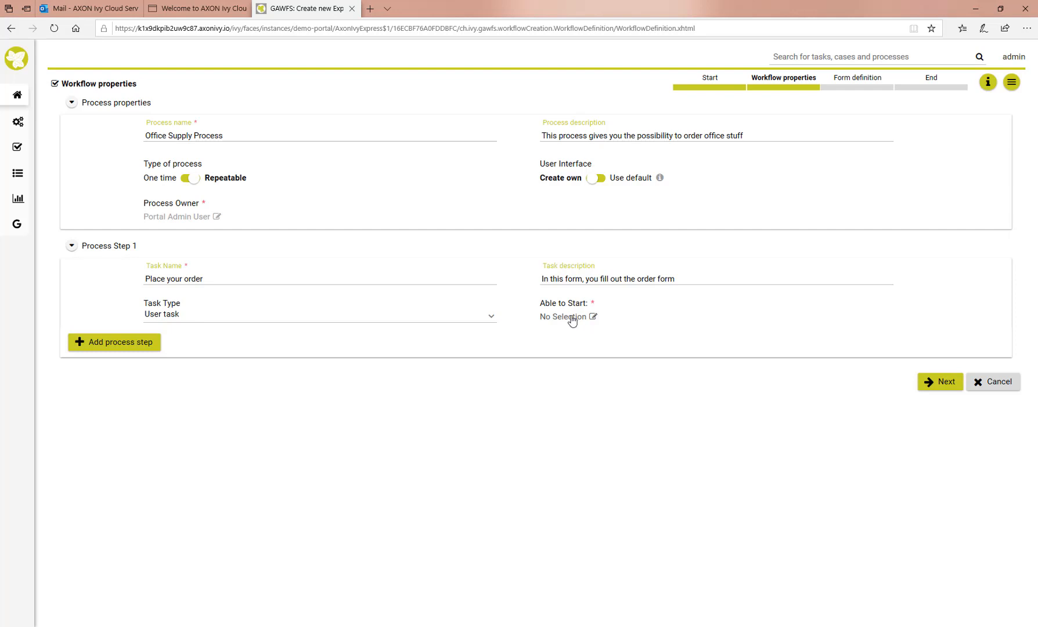
Assign the Portal Admin group as able to start Process Step 1, Place your order
{"action": "left_click", "coordinate": [553, 323]}
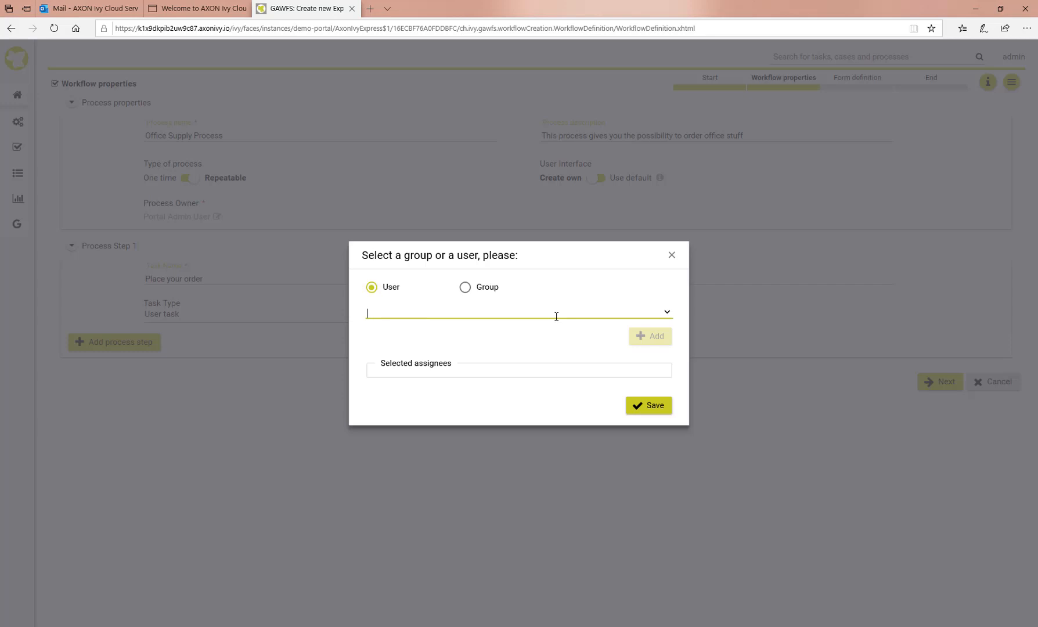
{"action": "left_click", "coordinate": [465, 287]}
{"action": "left_click", "coordinate": [477, 317]}
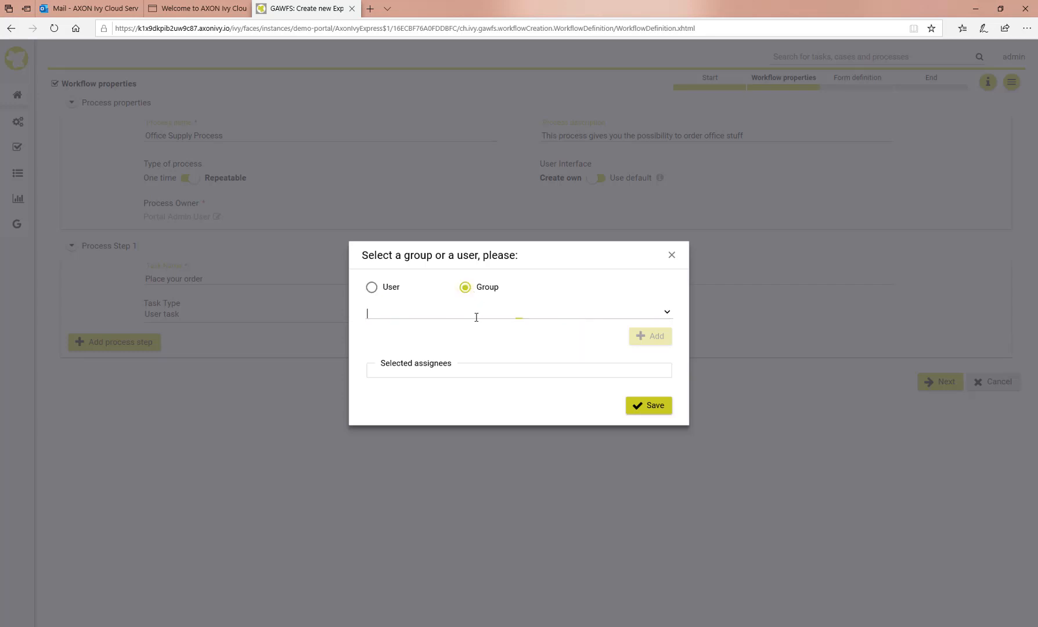
{"action": "type", "text": "admin"}
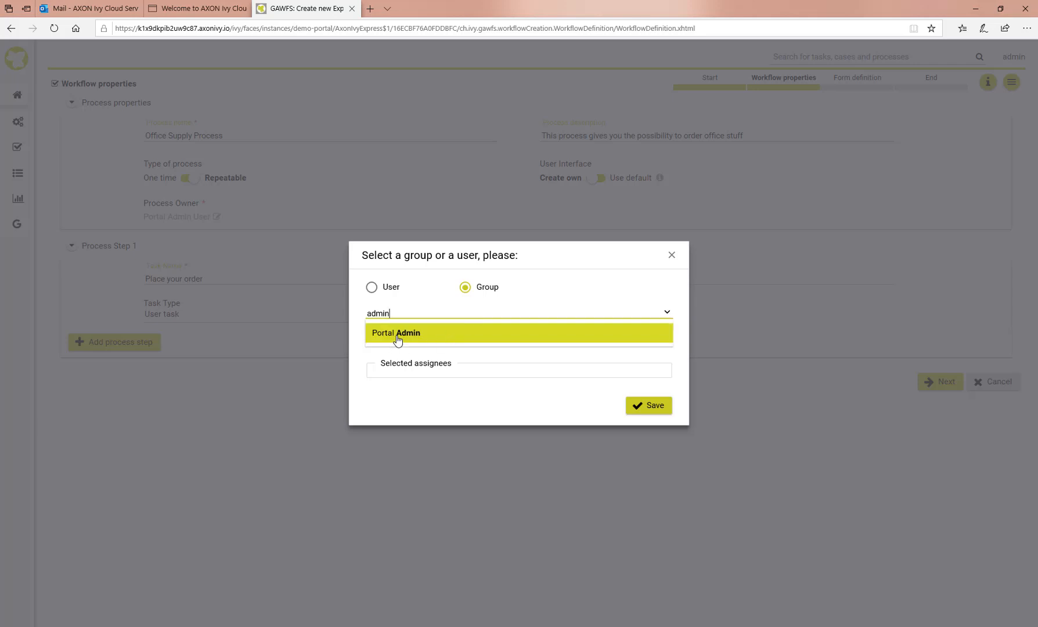
{"action": "left_click", "coordinate": [394, 338]}
{"action": "left_click", "coordinate": [655, 343]}
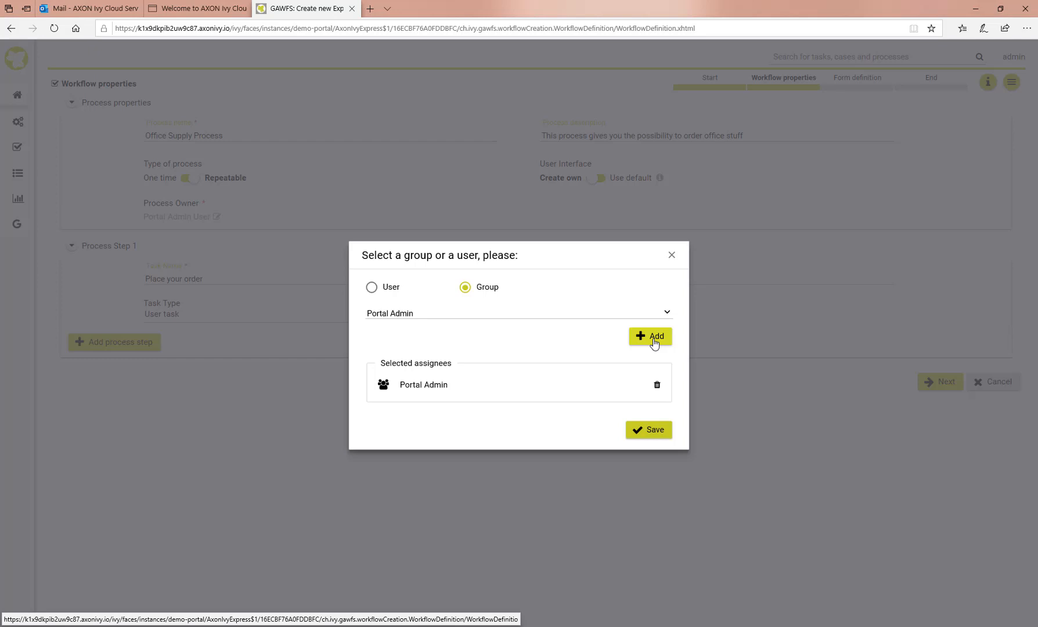
{"action": "left_click", "coordinate": [655, 432]}
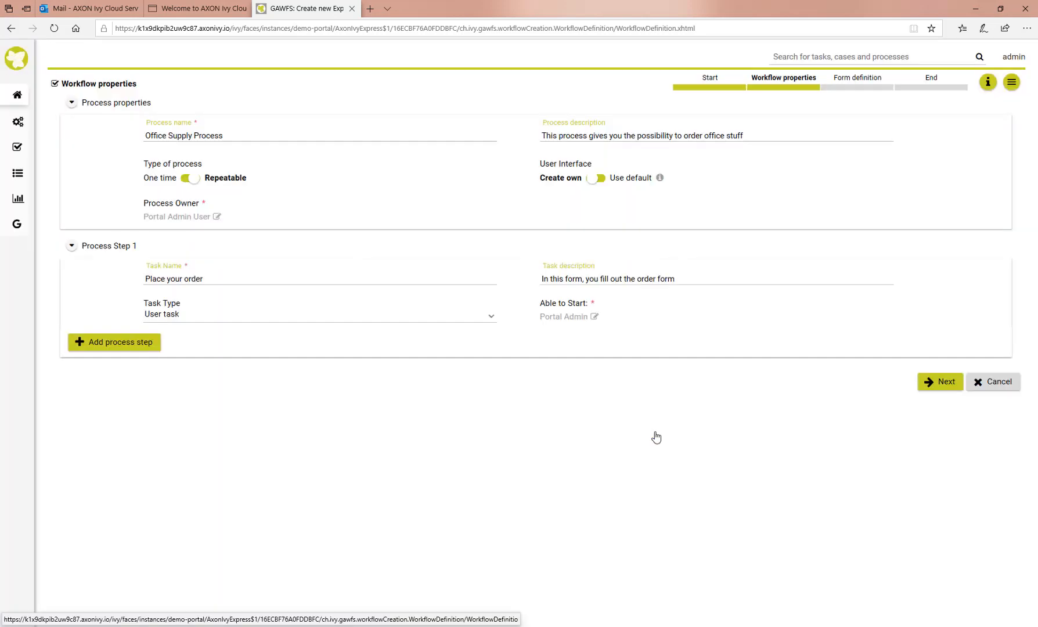
Add Process Step 2 'Approve order', described 'You will approve the office order', as an Approval task
{"action": "left_click", "coordinate": [105, 348]}
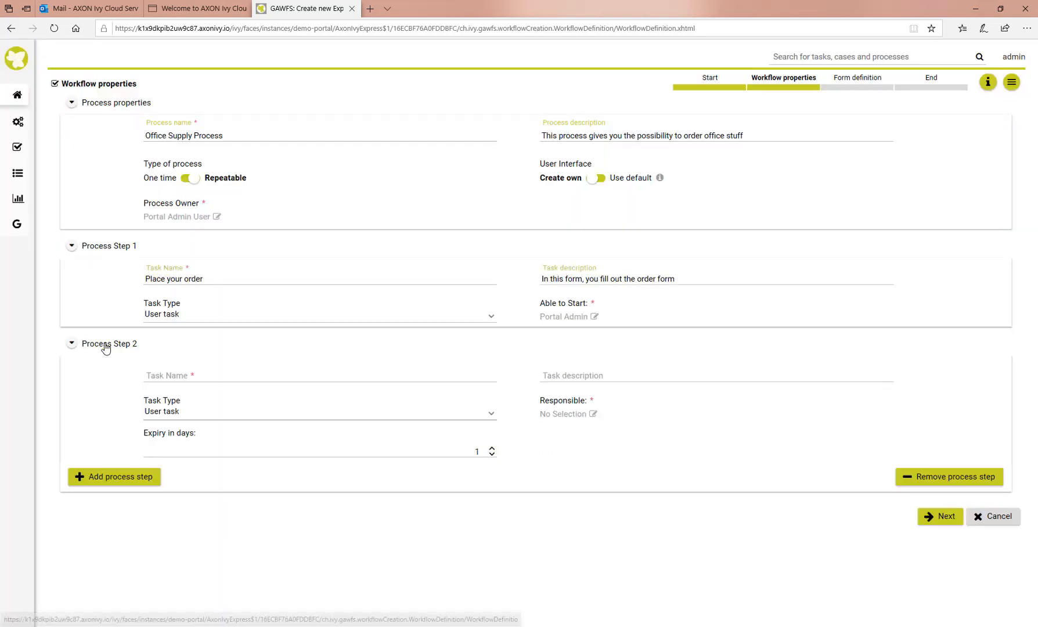
{"action": "left_click", "coordinate": [159, 376]}
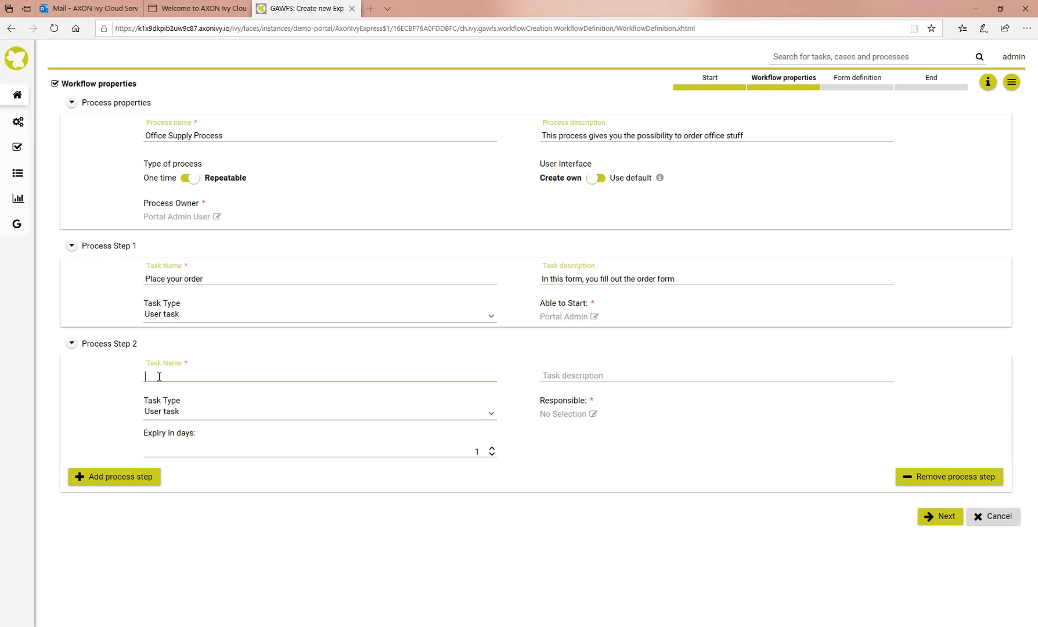
{"action": "type", "text": "Approve order"}
{"action": "key", "text": "Tab"}
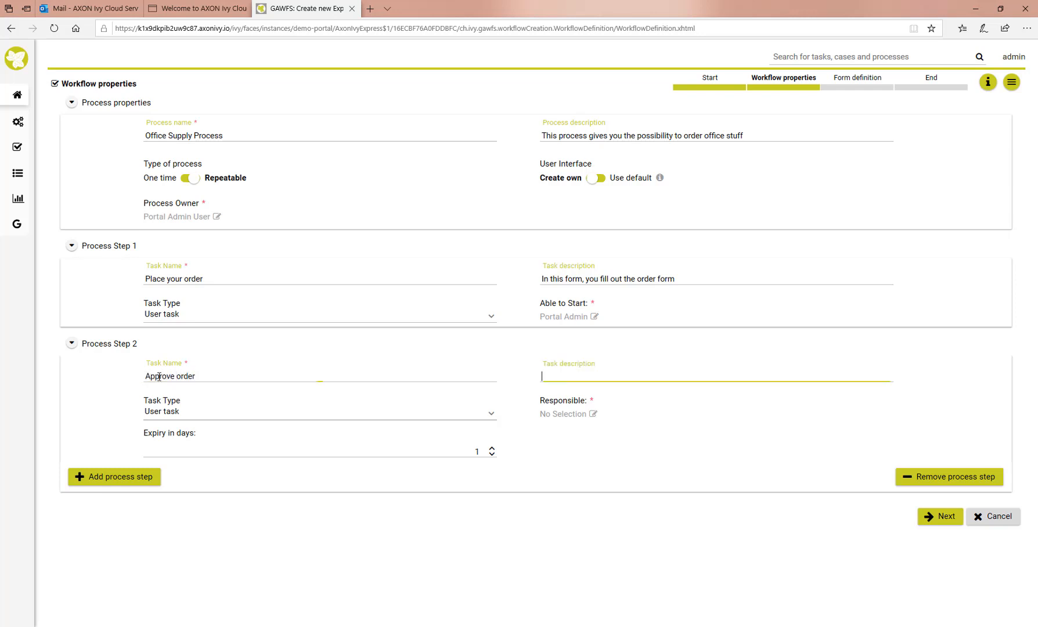
{"action": "type", "text": "You will approve the office order"}
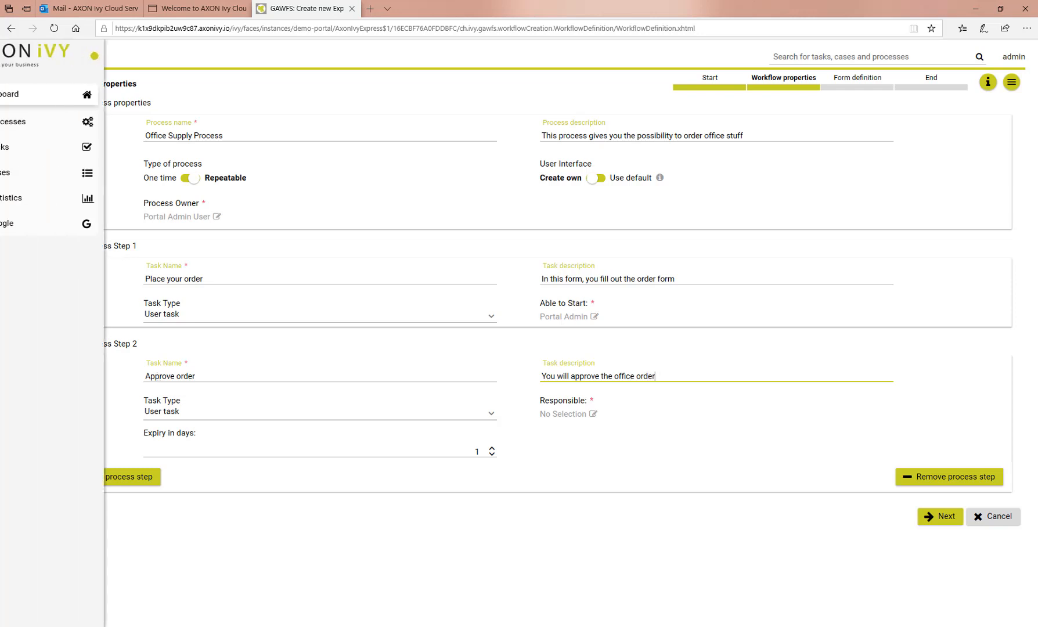
{"action": "left_click", "coordinate": [170, 412]}
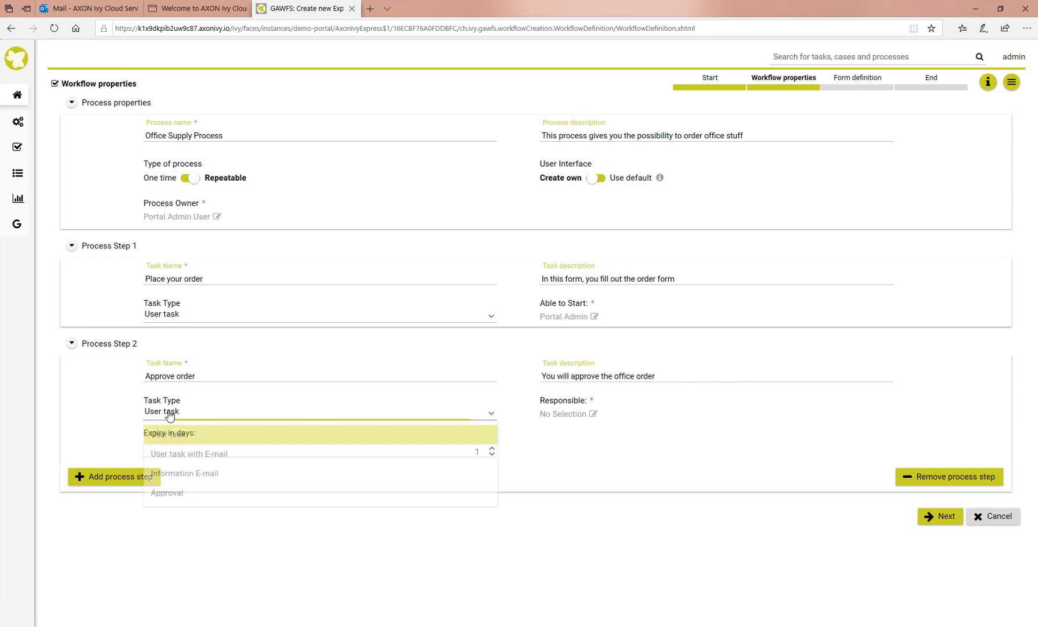
{"action": "left_click", "coordinate": [168, 494]}
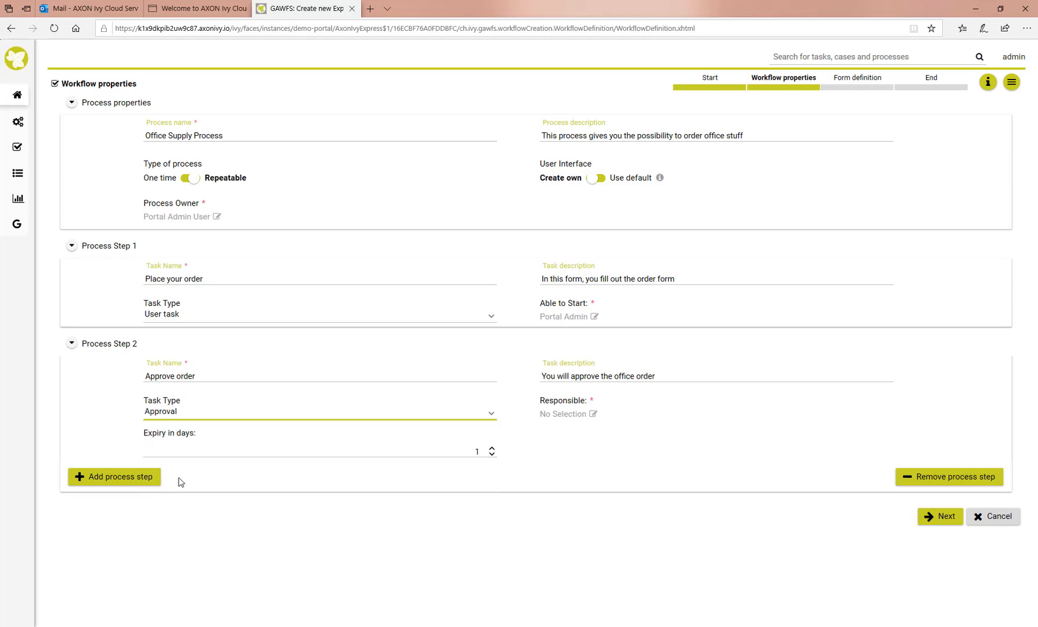
Make the Portal Admin group responsible for Approve order and set its expiry to 3 days
{"action": "left_click", "coordinate": [583, 415]}
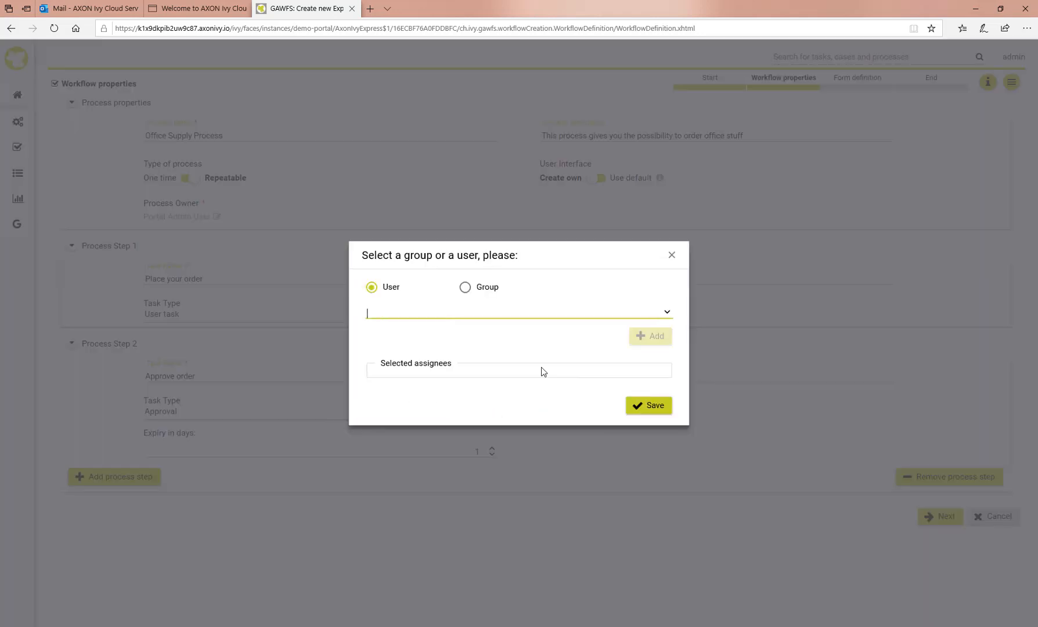
{"action": "left_click", "coordinate": [465, 288]}
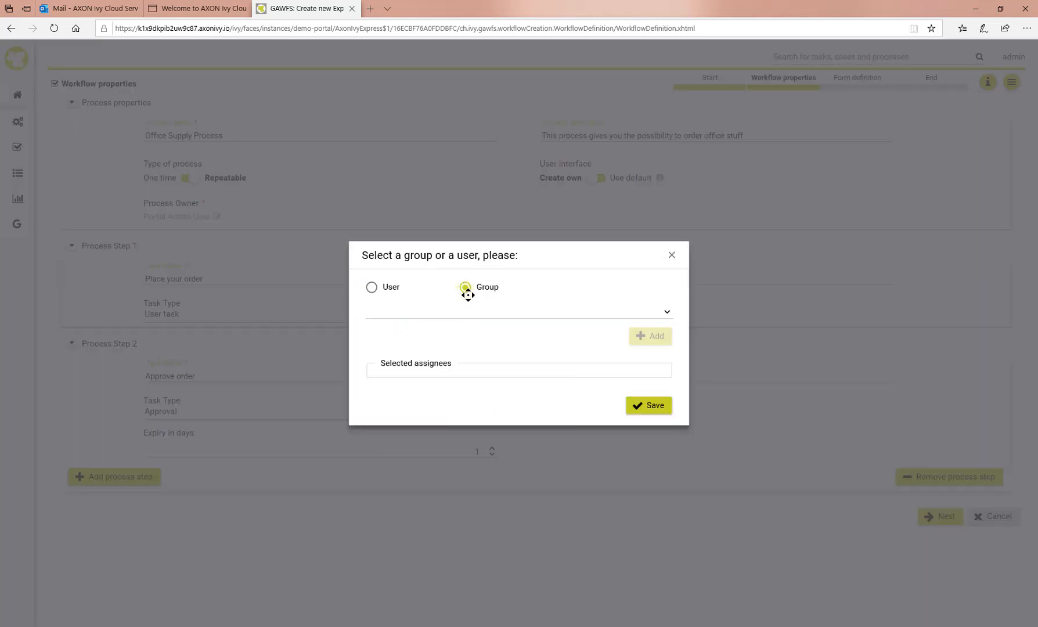
{"action": "left_click", "coordinate": [478, 313]}
{"action": "type", "text": "admin"}
{"action": "left_click", "coordinate": [407, 334]}
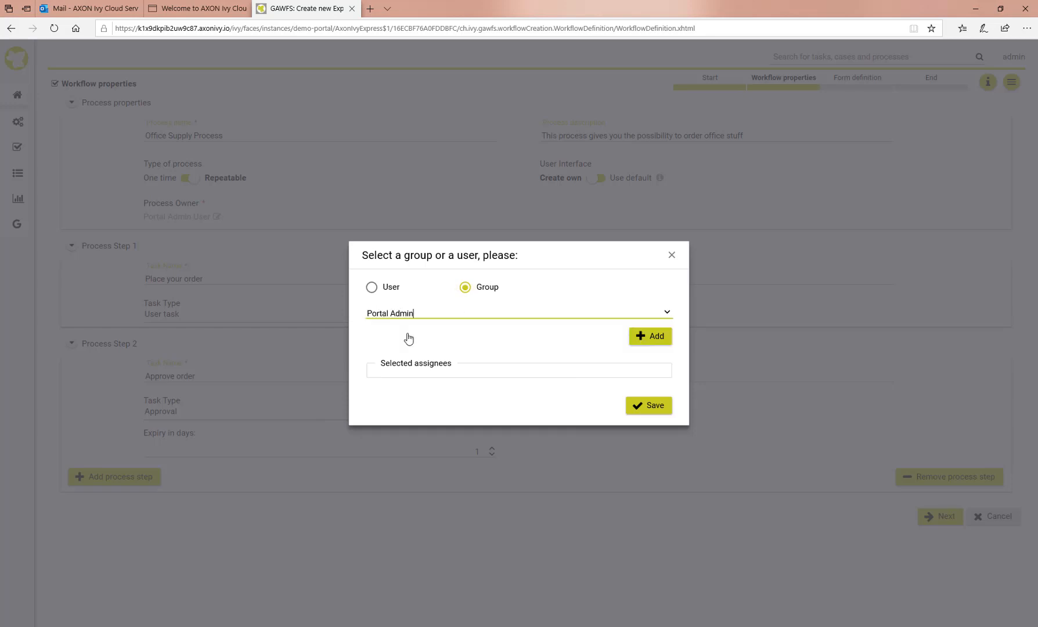
{"action": "left_click", "coordinate": [644, 341]}
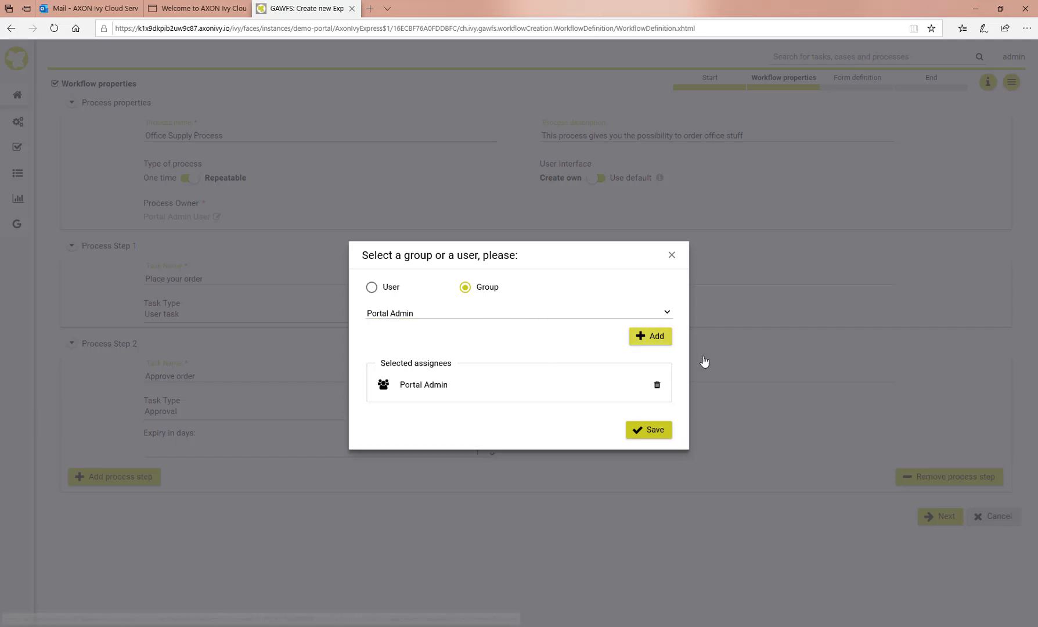
{"action": "left_click", "coordinate": [646, 430]}
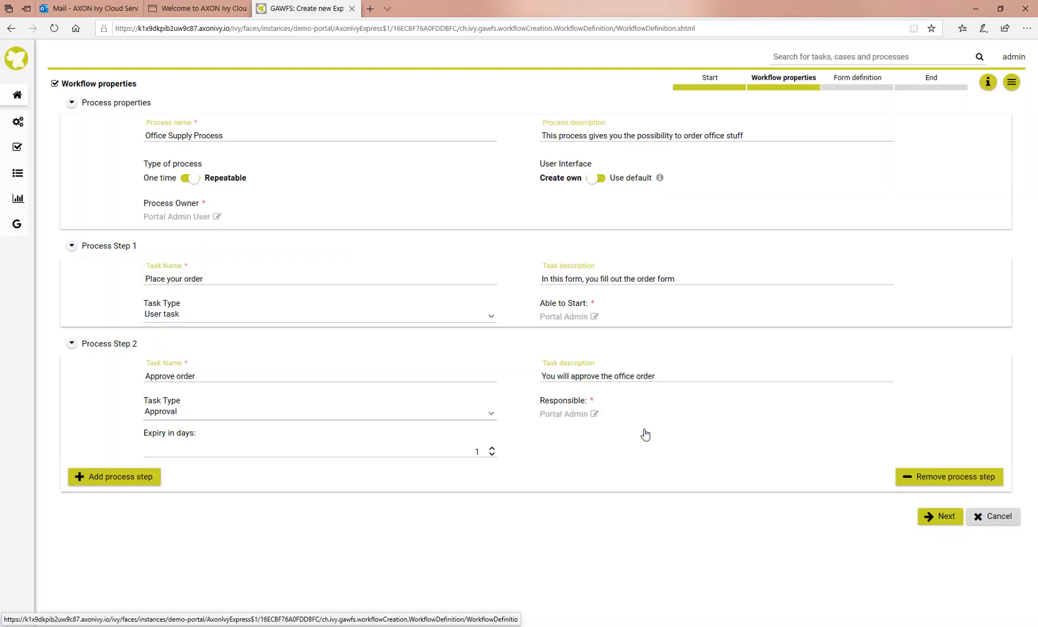
{"action": "left_click", "coordinate": [493, 449]}
{"action": "left_click", "coordinate": [493, 449]}
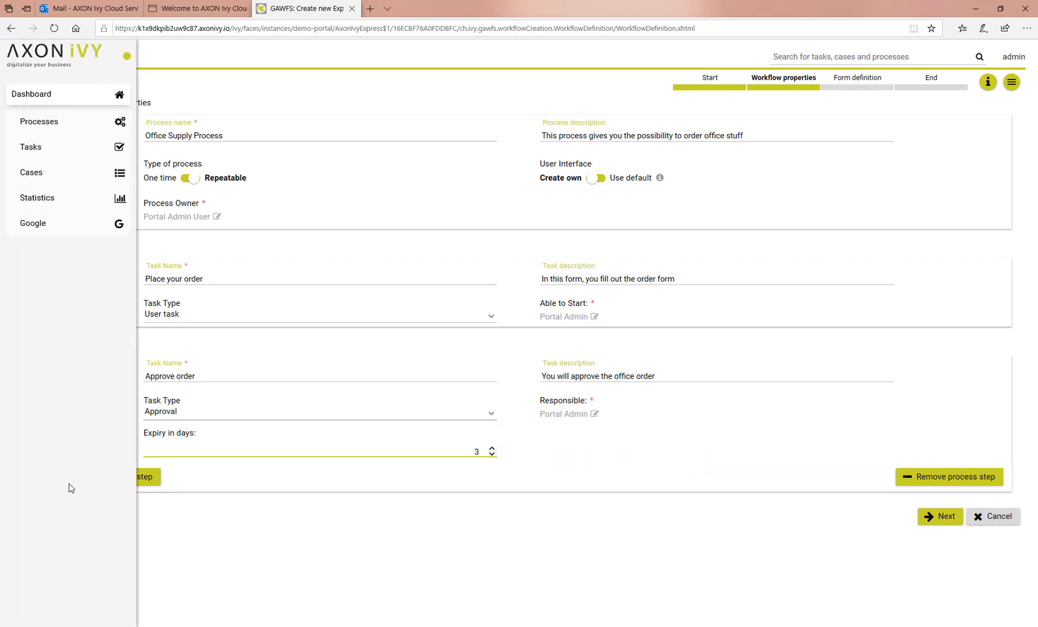
Add a third process step 'Deliver the order' described as 'The order will be delivered'
{"action": "left_click", "coordinate": [150, 481]}
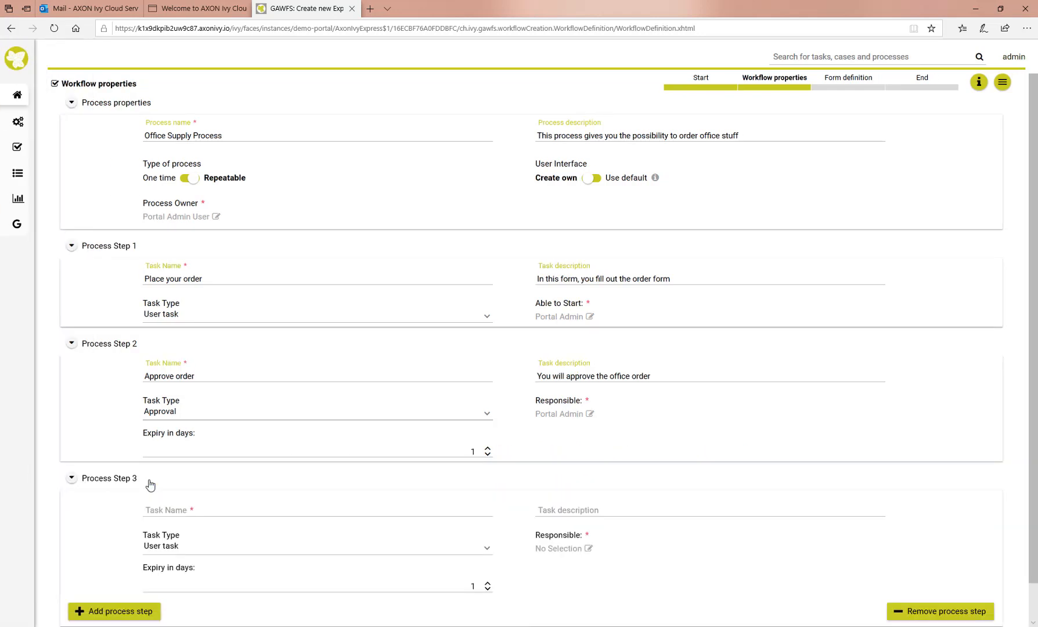
{"action": "left_click", "coordinate": [156, 513]}
{"action": "type", "text": "Deliver t"}
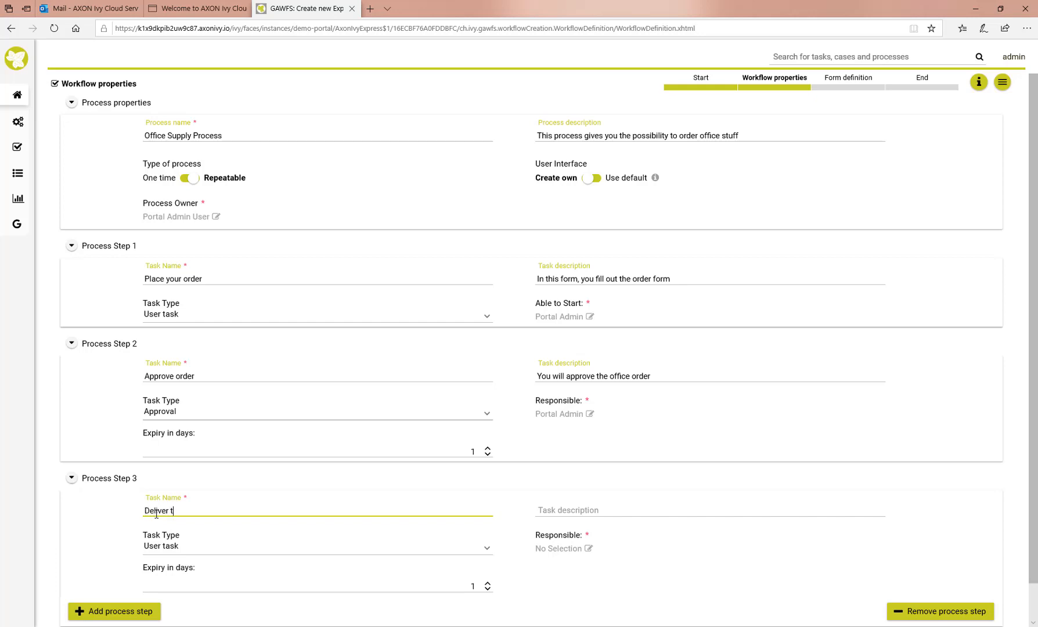
{"action": "type", "text": "he order"}
{"action": "left_click", "coordinate": [573, 510]}
{"action": "type", "text": "T"}
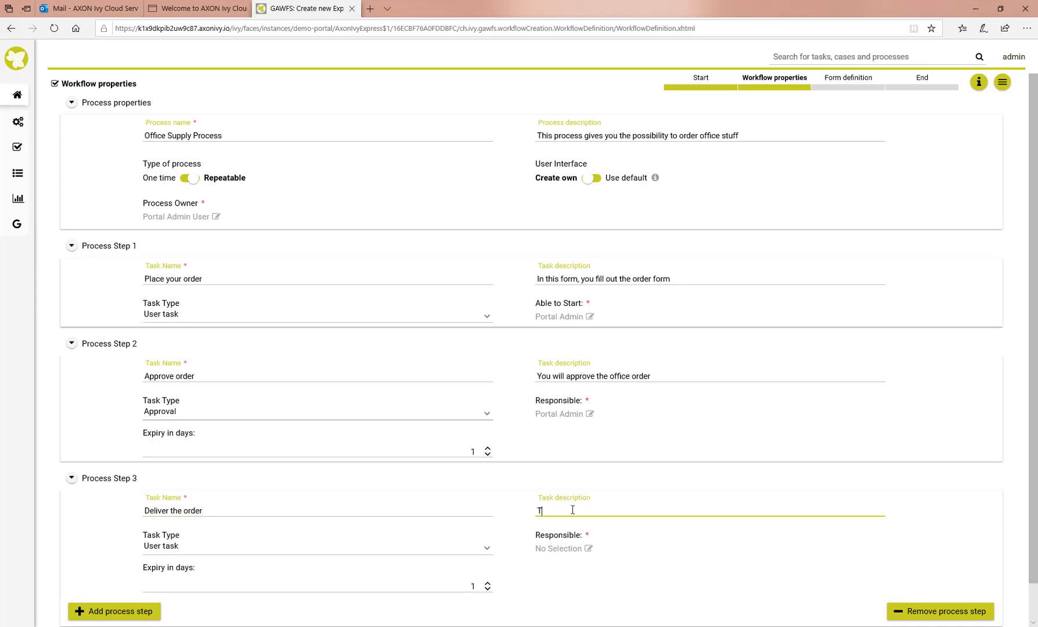
{"action": "type", "text": "he order will be delivered"}
Set the Portal Admin group as responsible for the Deliver the order step
{"action": "left_click", "coordinate": [568, 555]}
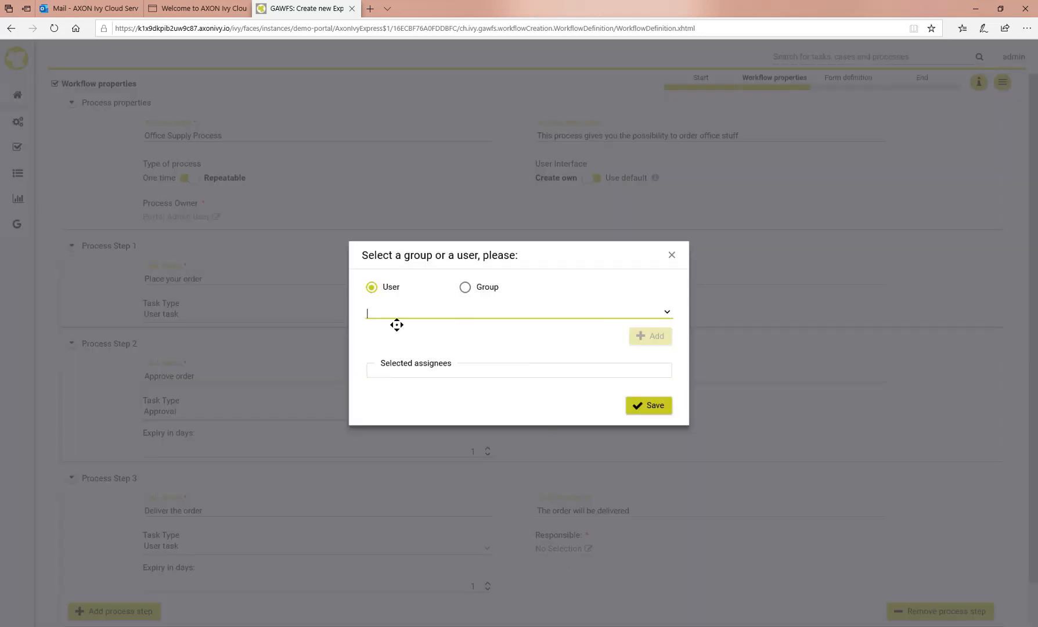
{"action": "left_click", "coordinate": [466, 287]}
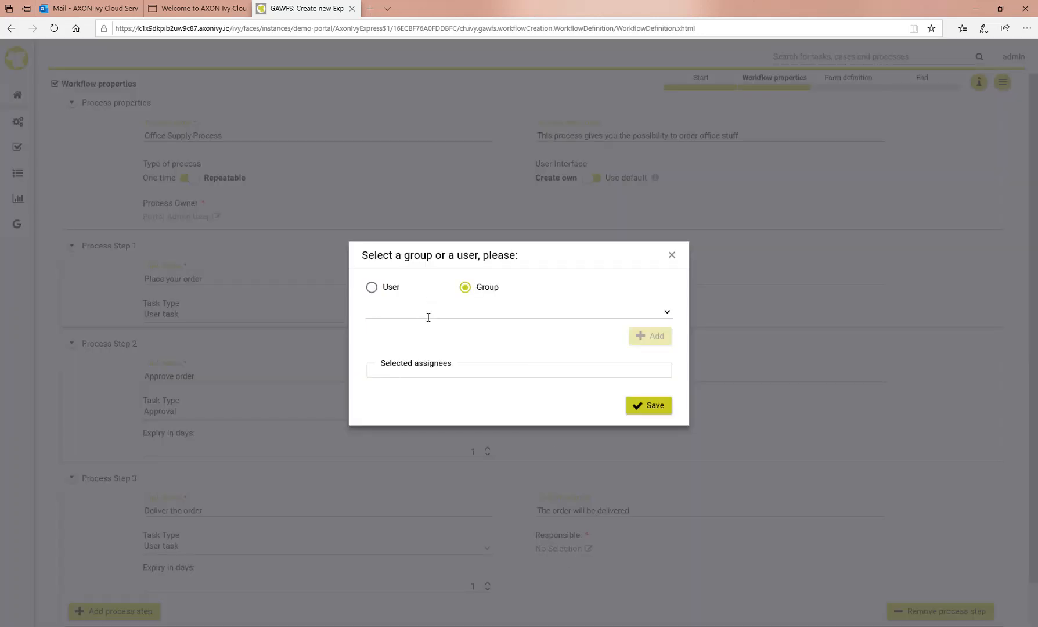
{"action": "left_click", "coordinate": [427, 317]}
{"action": "type", "text": "al Admin"}
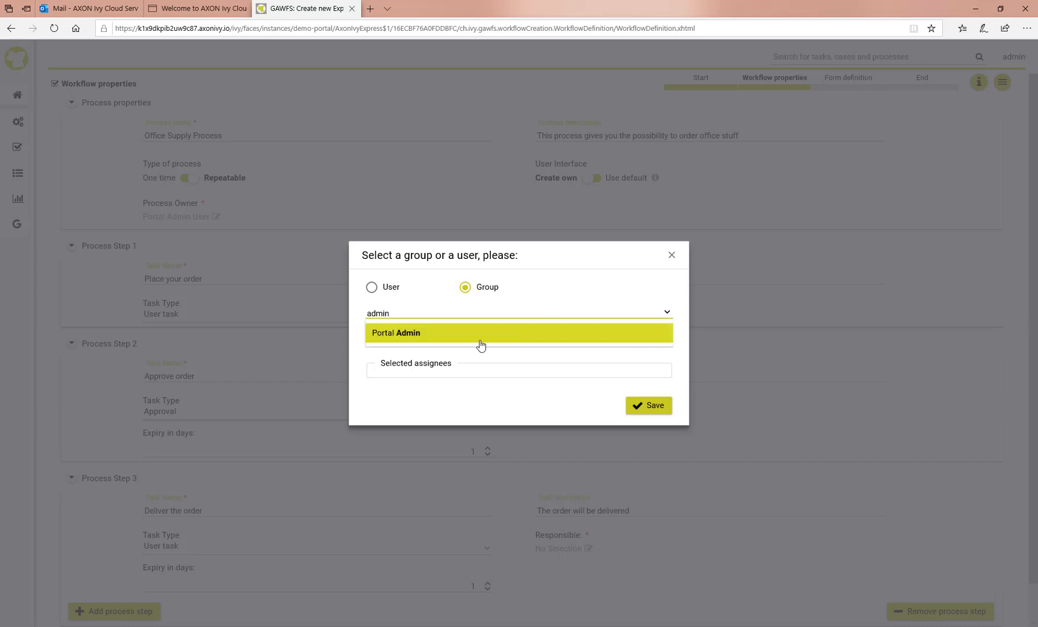
{"action": "left_click", "coordinate": [394, 343]}
{"action": "left_click", "coordinate": [661, 343]}
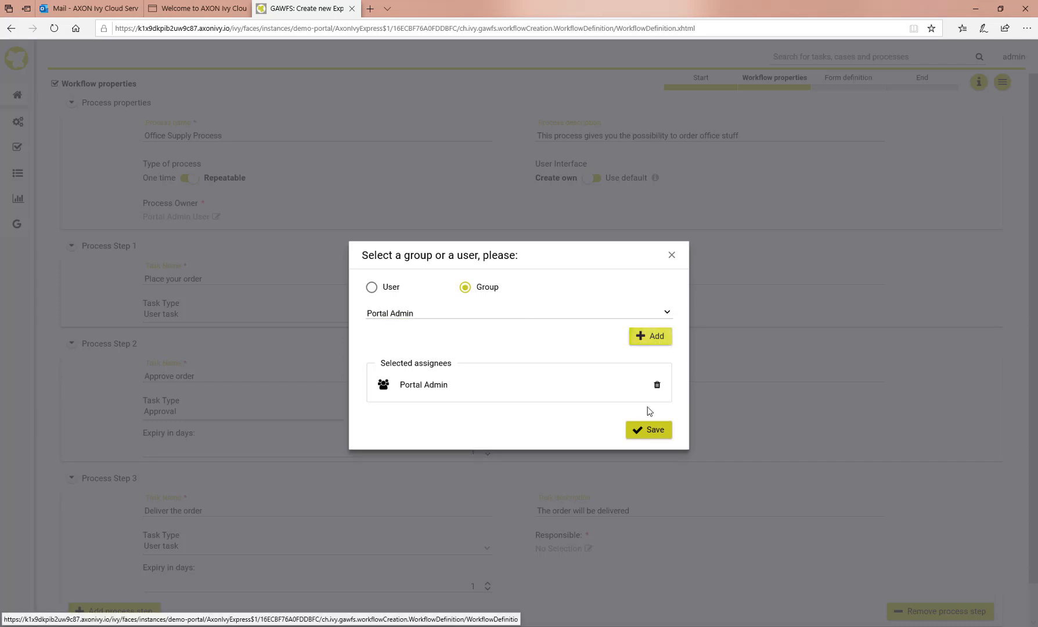
{"action": "left_click", "coordinate": [651, 432]}
{"action": "scroll", "coordinate": [380, 496], "scroll_direction": "down", "scroll_amount": 1}
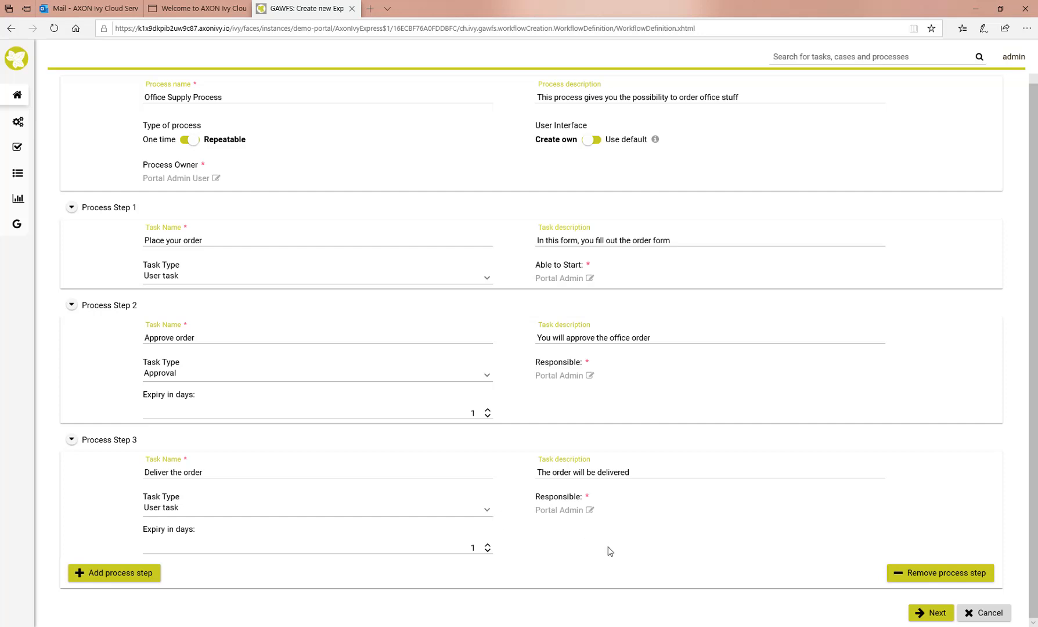
Continue to Form definition, opening the form builder for 'Place your order'
{"action": "left_click", "coordinate": [919, 617]}
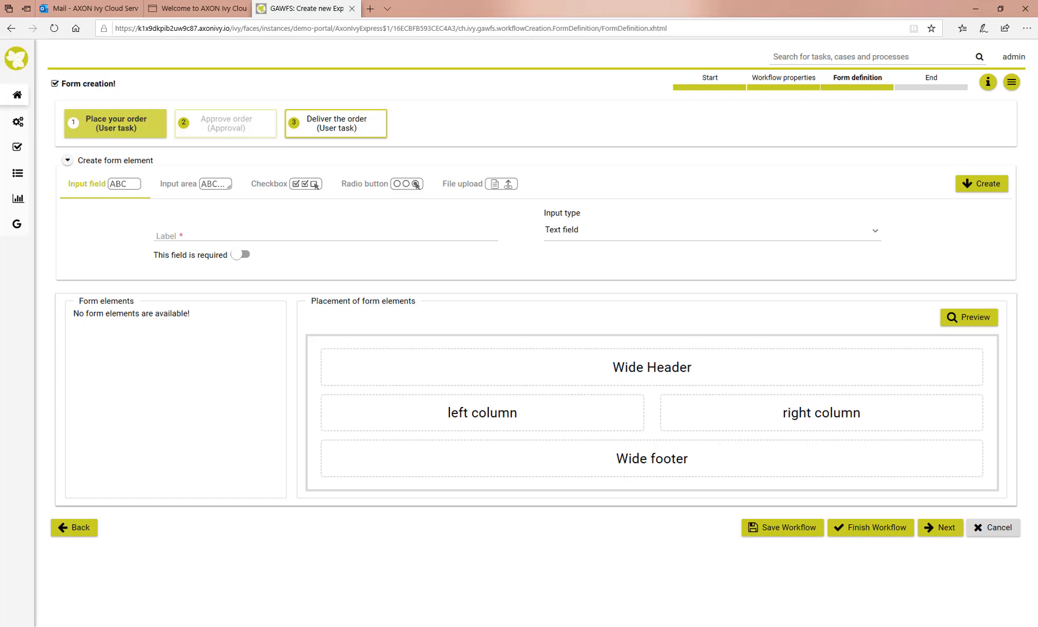
Create a required form field labelled 'Where to deliver:'
{"action": "left_click", "coordinate": [169, 237]}
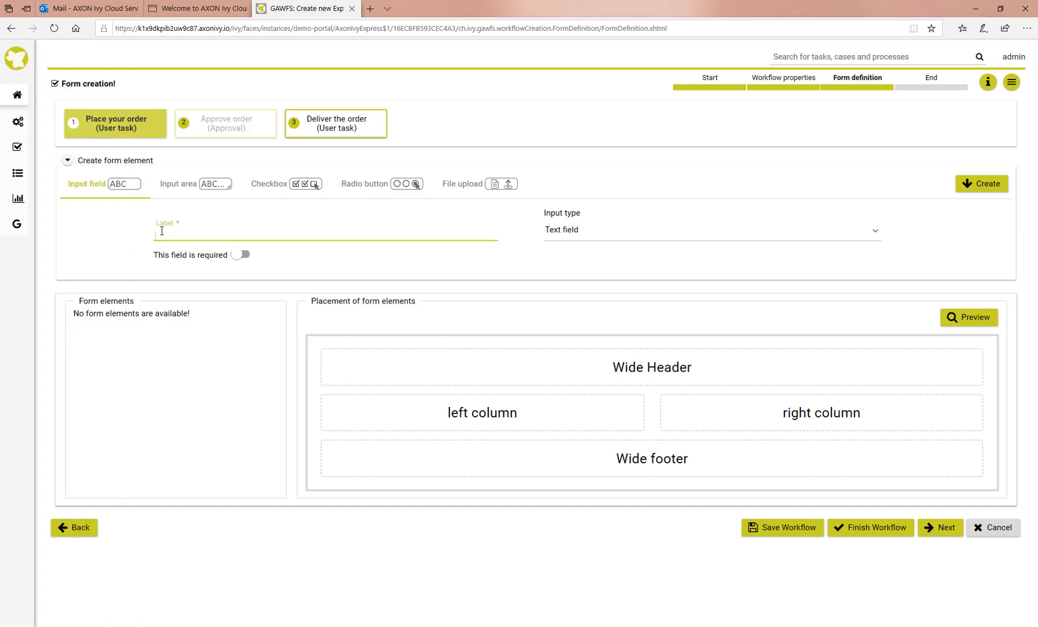
{"action": "type", "text": "Where to deliver:"}
{"action": "left_click", "coordinate": [236, 260]}
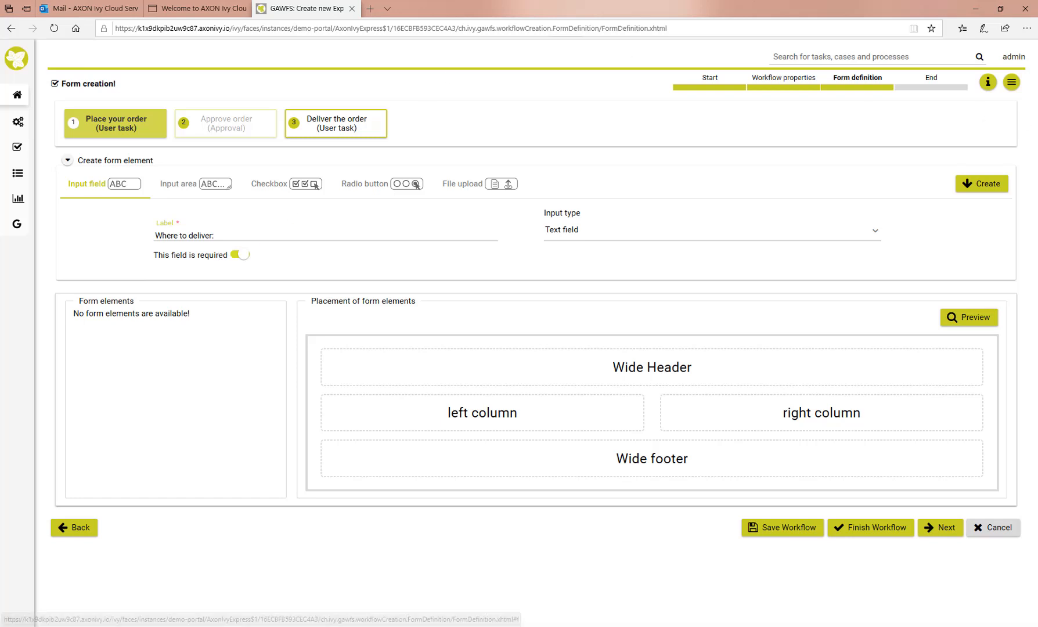
{"action": "left_click", "coordinate": [970, 187]}
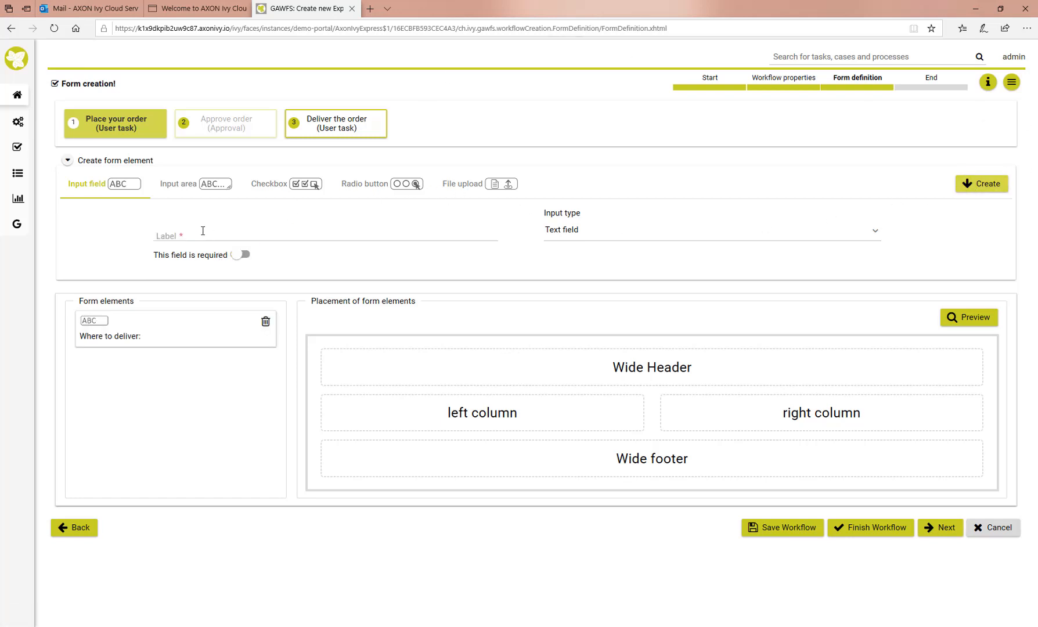
Add a required date field labelled 'When to deliver:'
{"action": "left_click", "coordinate": [566, 235]}
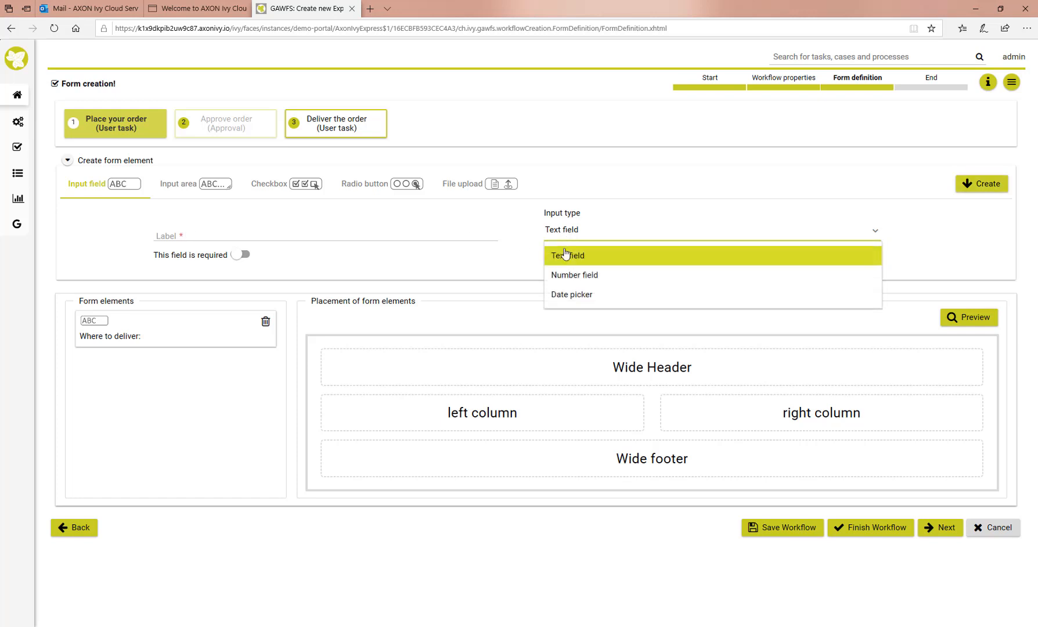
{"action": "left_click", "coordinate": [562, 295]}
{"action": "left_click", "coordinate": [183, 234]}
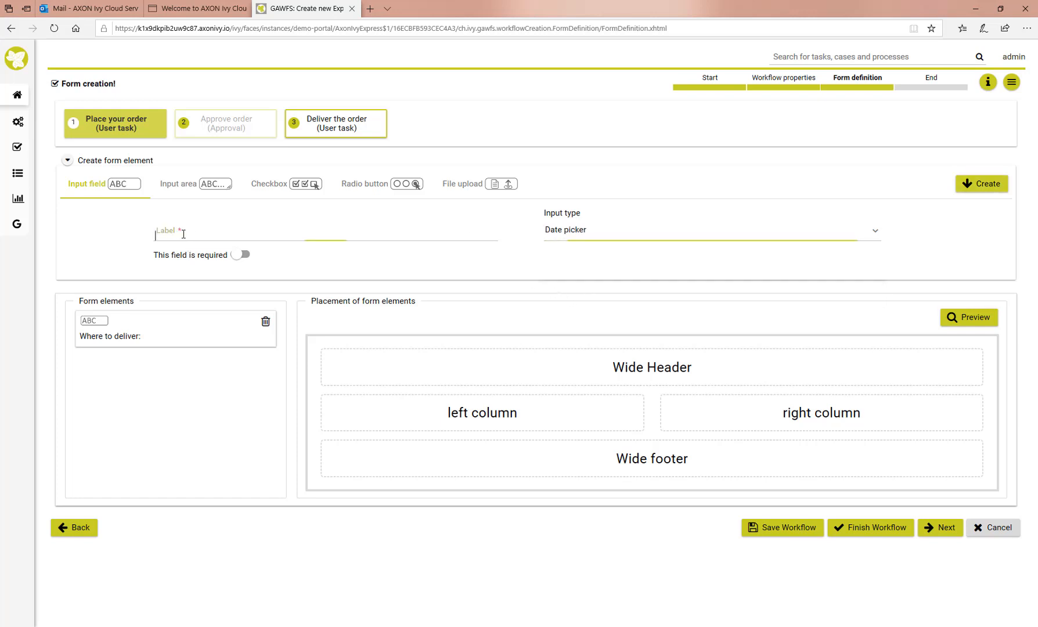
{"action": "type", "text": "When to deliver"}
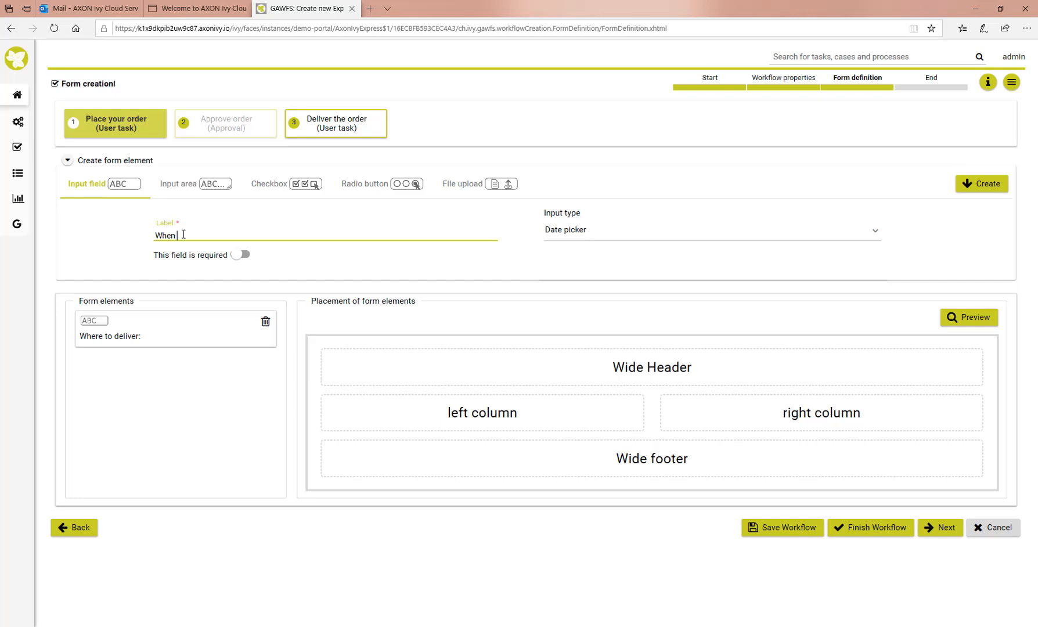
{"action": "type", "text": ":"}
{"action": "left_click", "coordinate": [236, 256]}
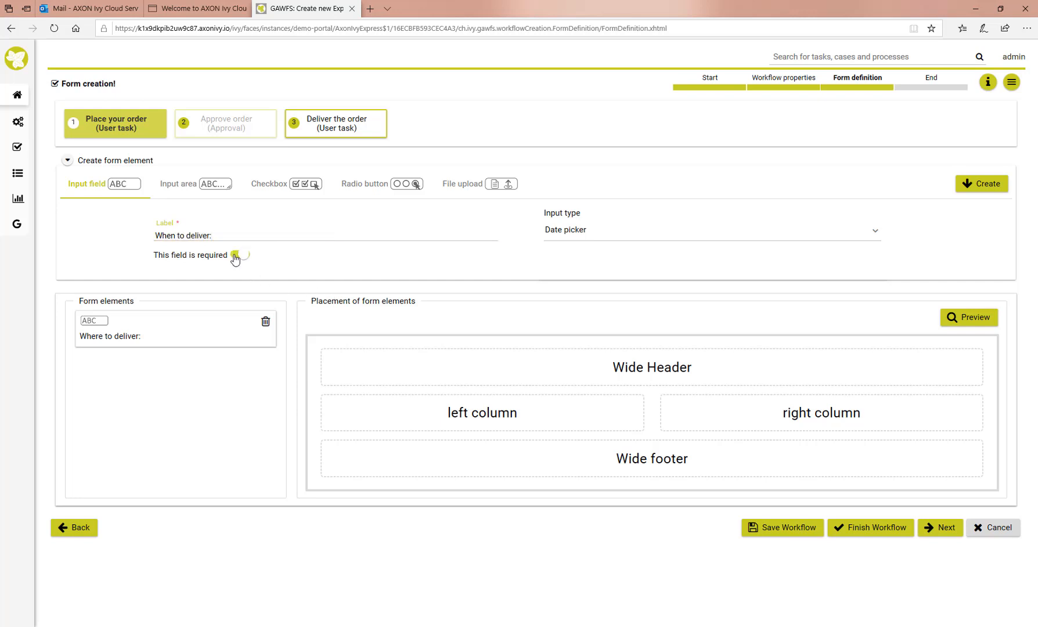
{"action": "left_click", "coordinate": [996, 186]}
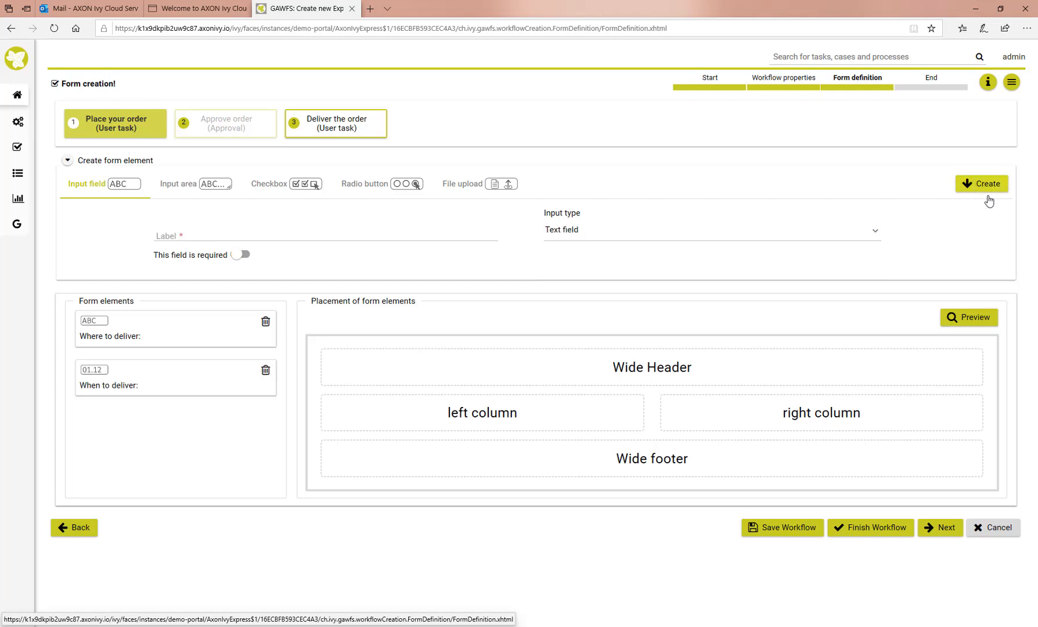
Add a required number field labelled 'How many you need:'
{"action": "left_click", "coordinate": [167, 235]}
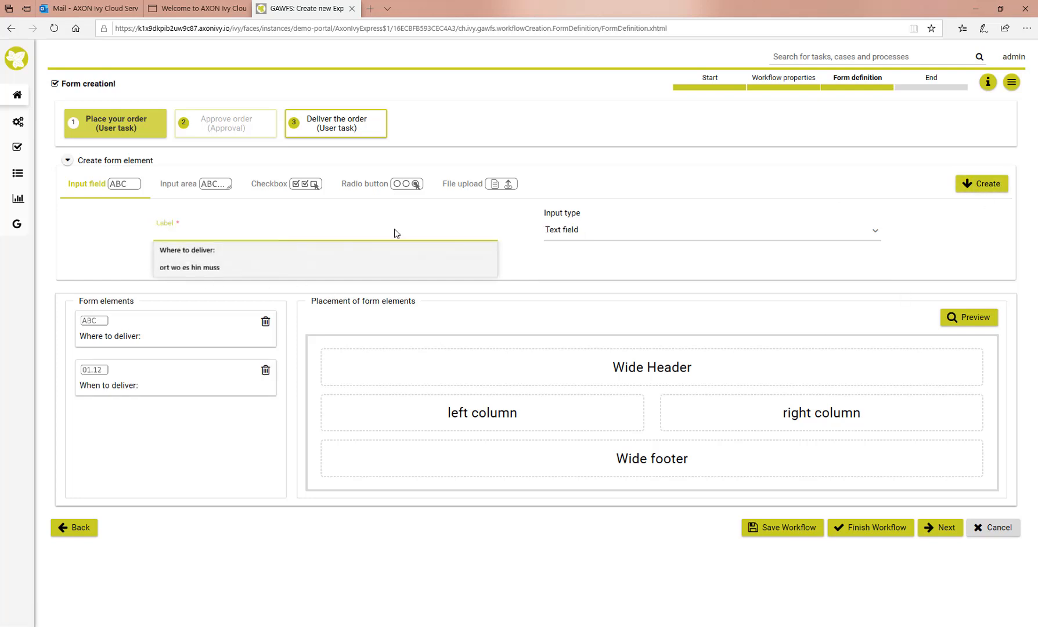
{"action": "left_click", "coordinate": [575, 232]}
{"action": "left_click", "coordinate": [573, 277]}
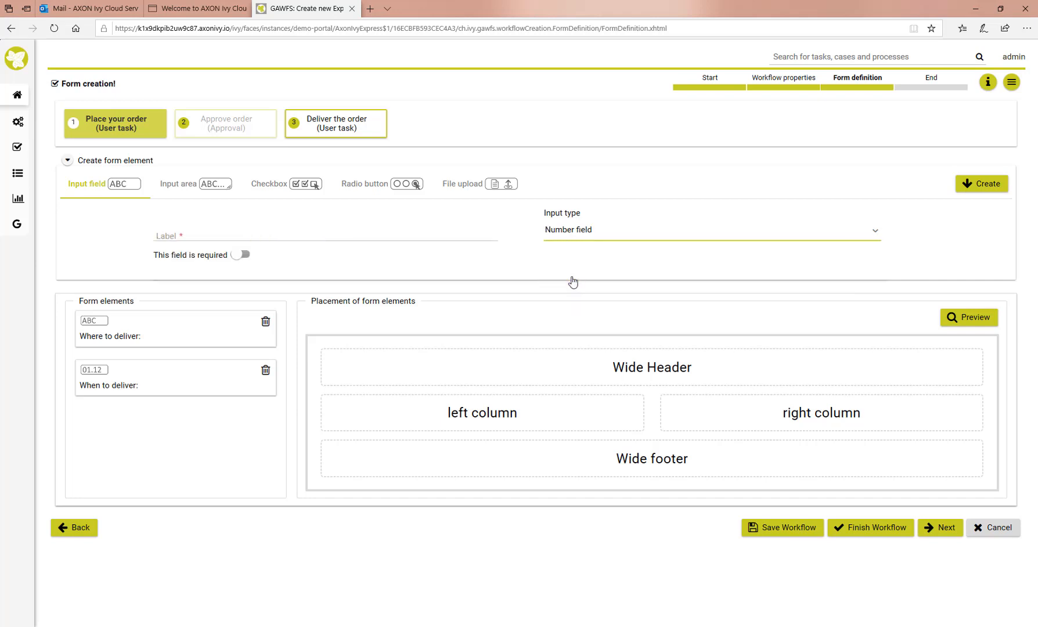
{"action": "left_click", "coordinate": [184, 235]}
{"action": "type", "text": "How many i"}
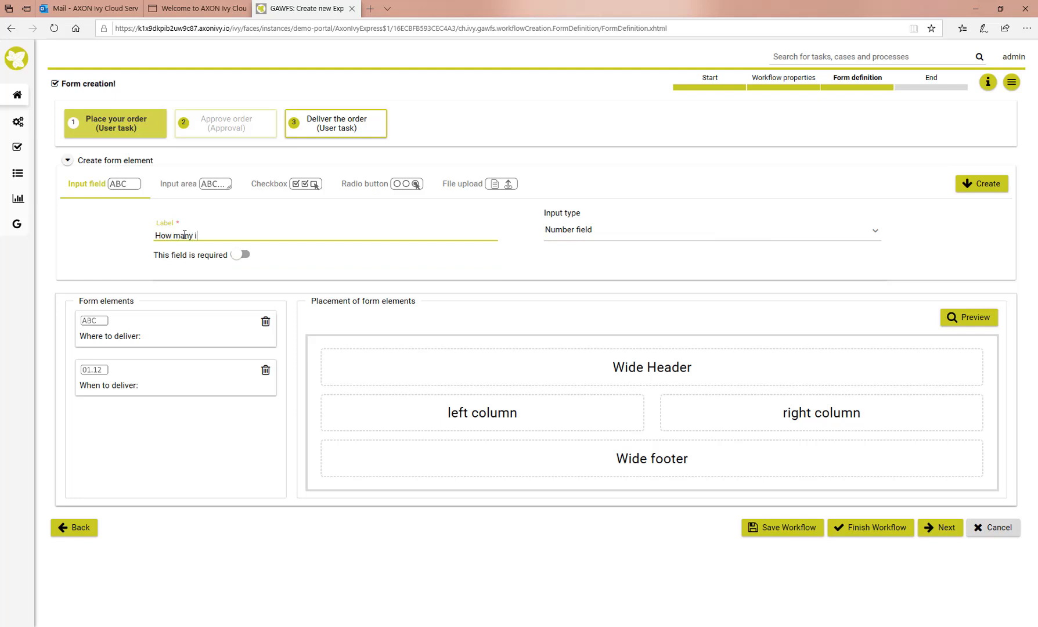
{"action": "key", "text": "BackSpace"}
{"action": "type", "text": "you need:"}
{"action": "left_click", "coordinate": [239, 256]}
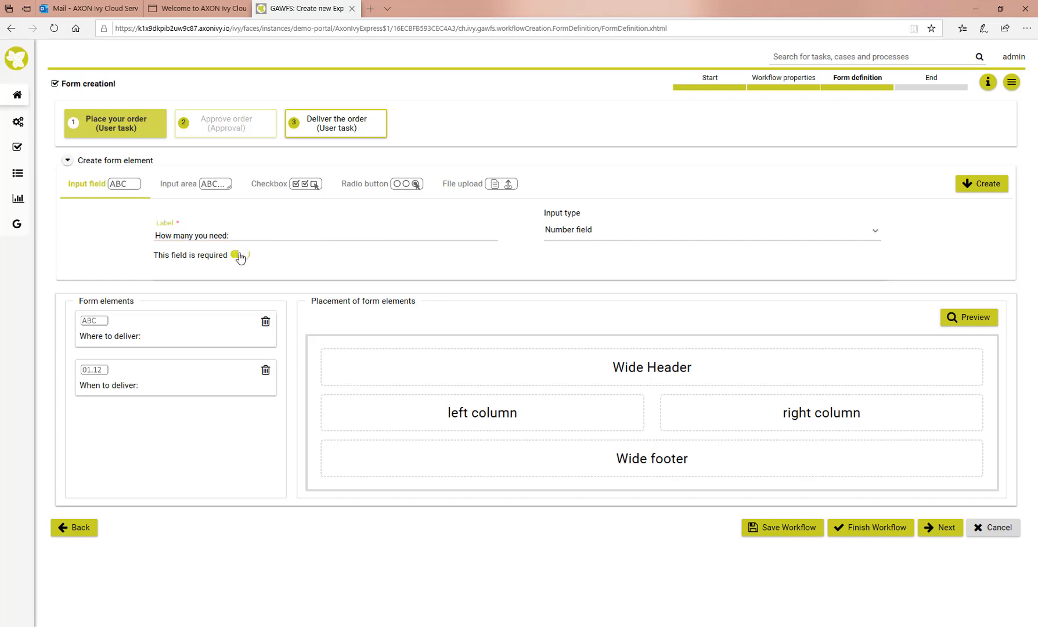
{"action": "left_click", "coordinate": [971, 185]}
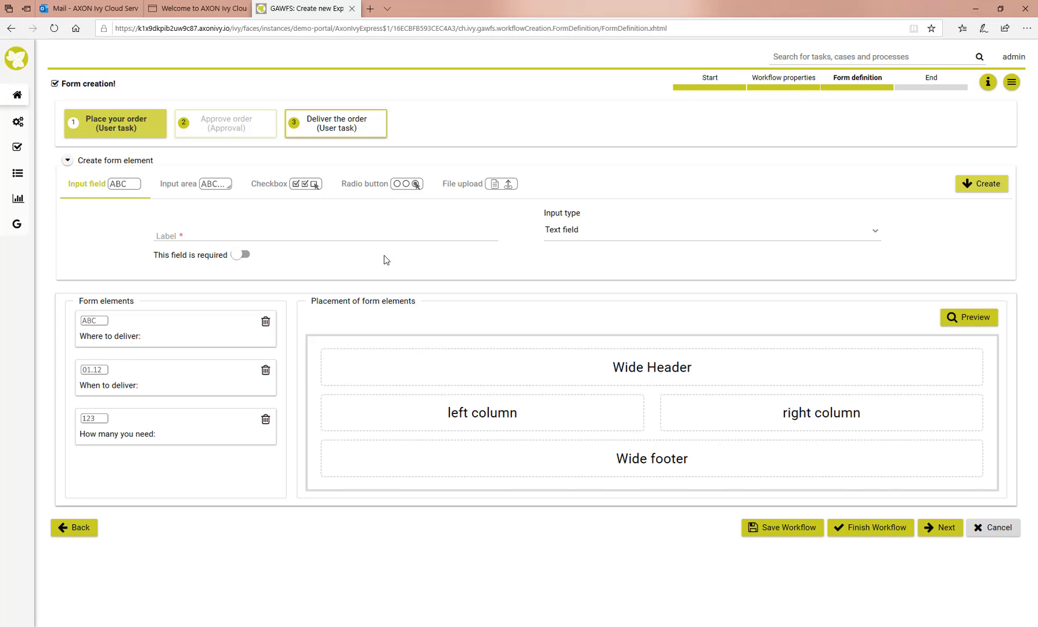
{"action": "left_click", "coordinate": [299, 185]}
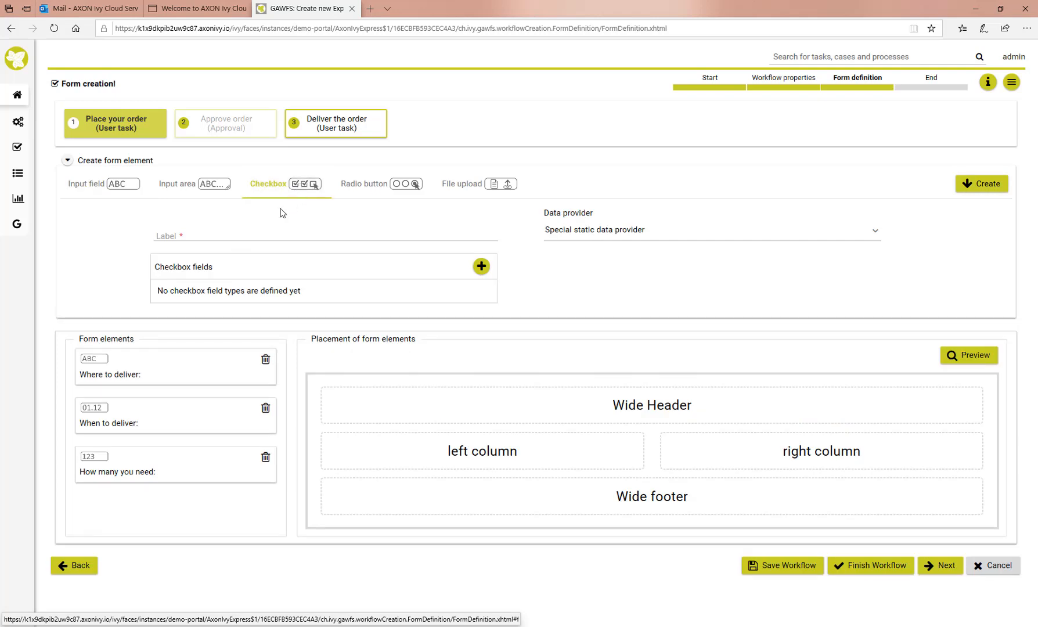
Create a checkbox group 'What do you need:' with options Pencil, Paper and Eraser
{"action": "left_click", "coordinate": [174, 234]}
{"action": "type", "text": "W"}
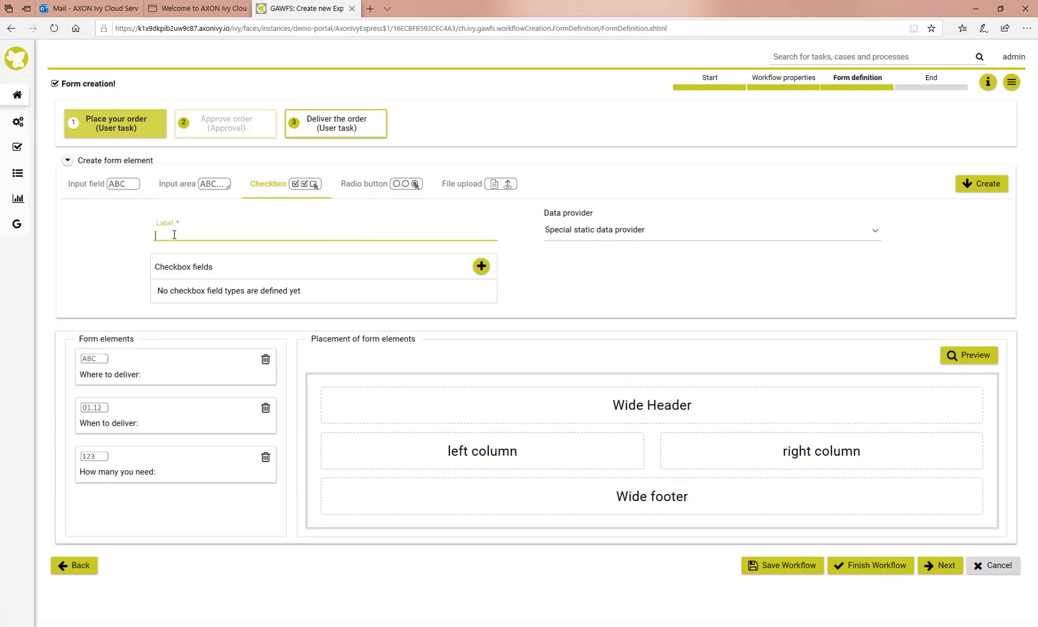
{"action": "type", "text": "hat do you need:"}
{"action": "left_click", "coordinate": [473, 268]}
{"action": "left_click", "coordinate": [177, 288]}
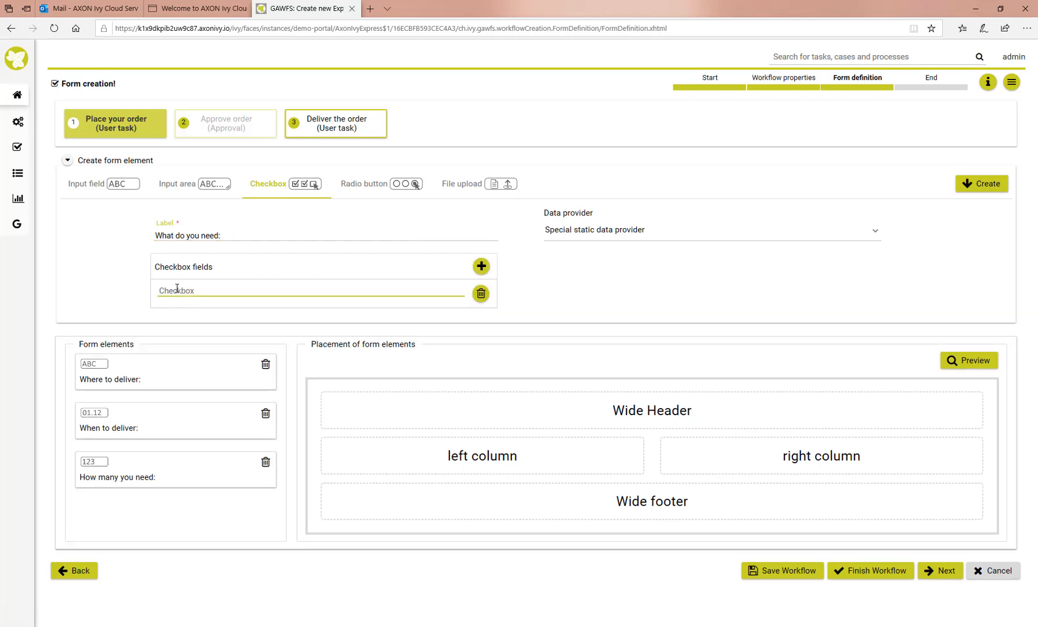
{"action": "type", "text": "Pencil"}
{"action": "left_click", "coordinate": [481, 267]}
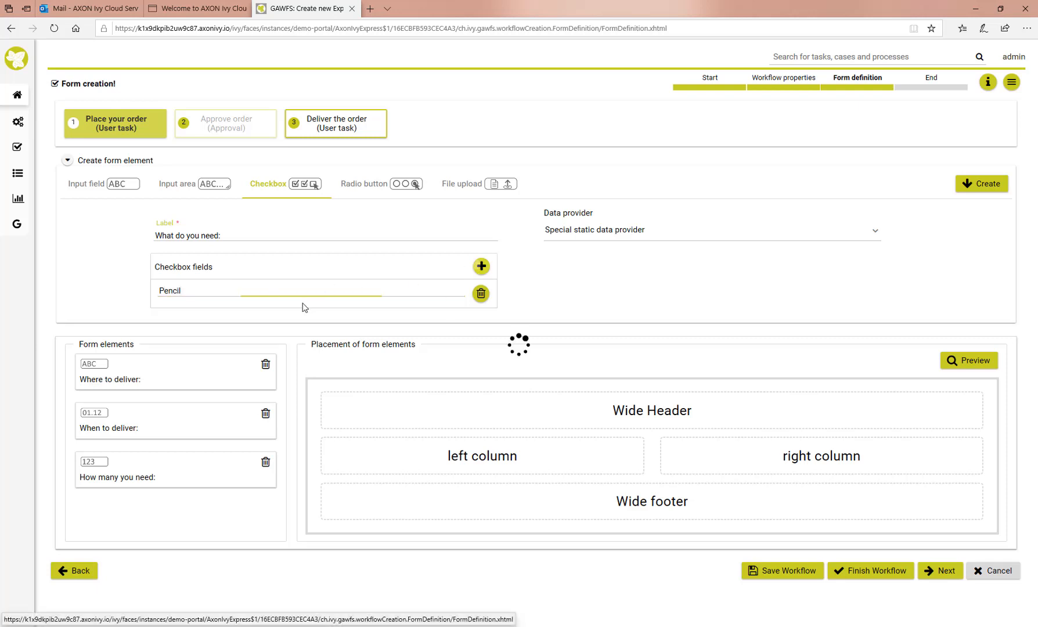
{"action": "left_click", "coordinate": [165, 319]}
{"action": "type", "text": "Paper"}
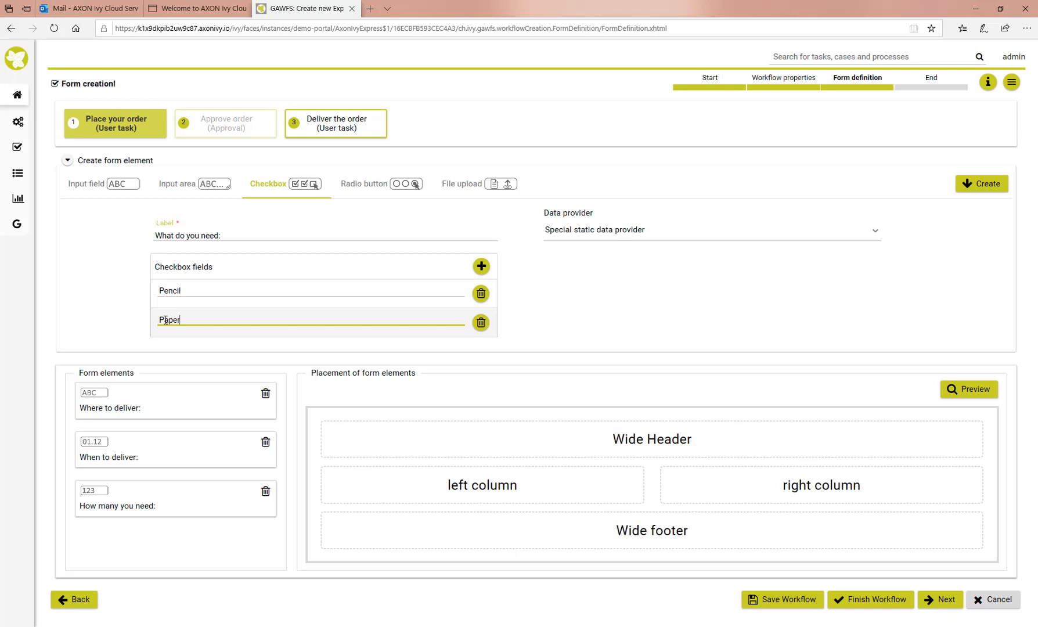
{"action": "left_click", "coordinate": [482, 266]}
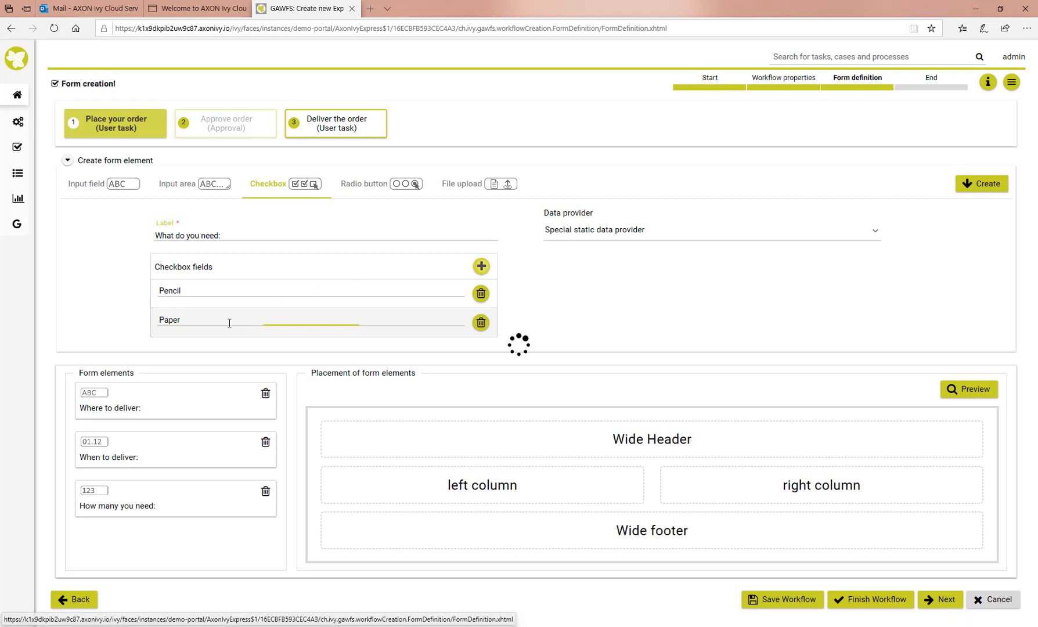
{"action": "left_click", "coordinate": [168, 350]}
{"action": "type", "text": "Eraser"}
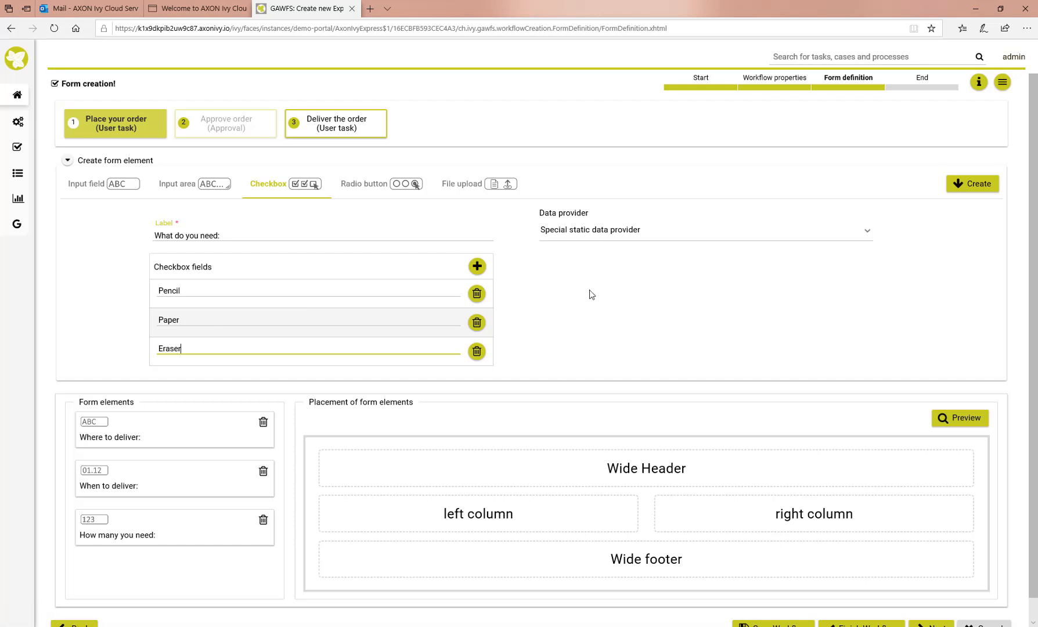
{"action": "left_click", "coordinate": [975, 186]}
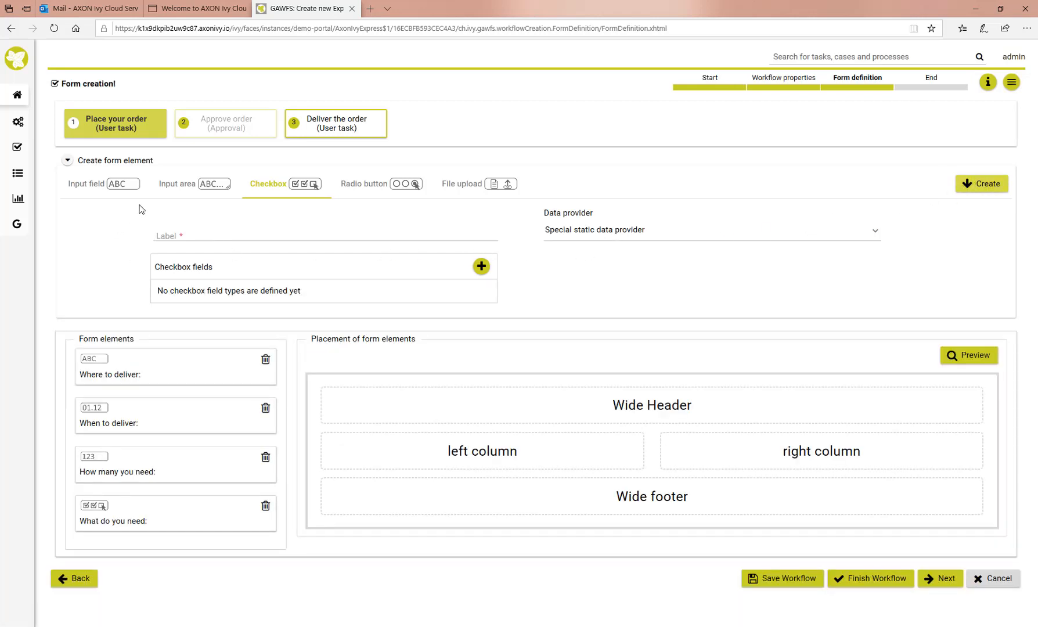
{"action": "left_click", "coordinate": [187, 184]}
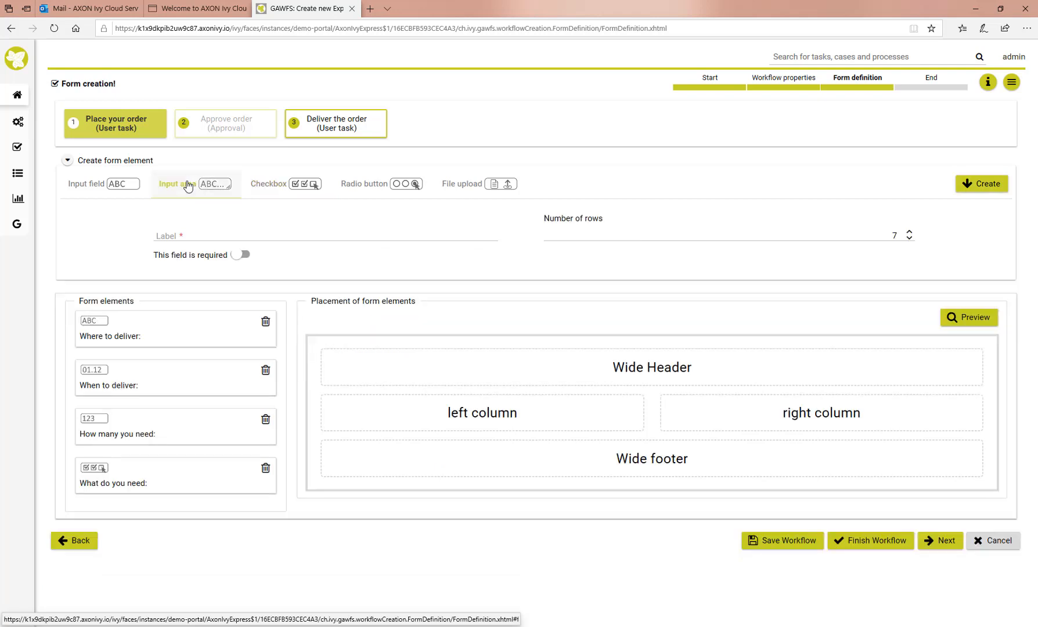
Create an input area element labelled 'Comment' for the order form
{"action": "left_click", "coordinate": [156, 234]}
{"action": "type", "text": "Comment:"}
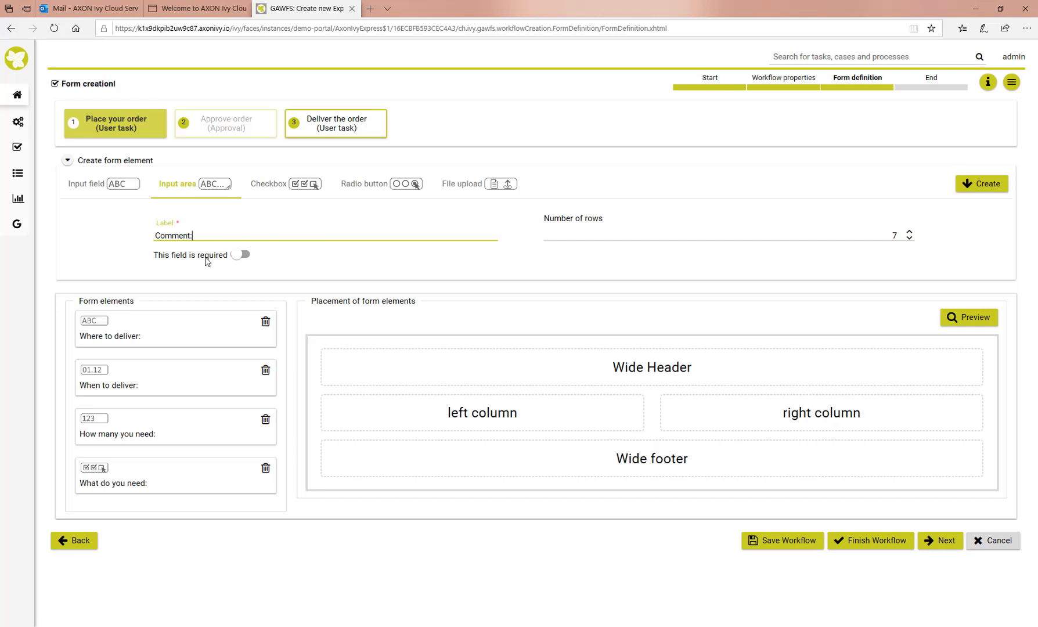
{"action": "left_click", "coordinate": [987, 185]}
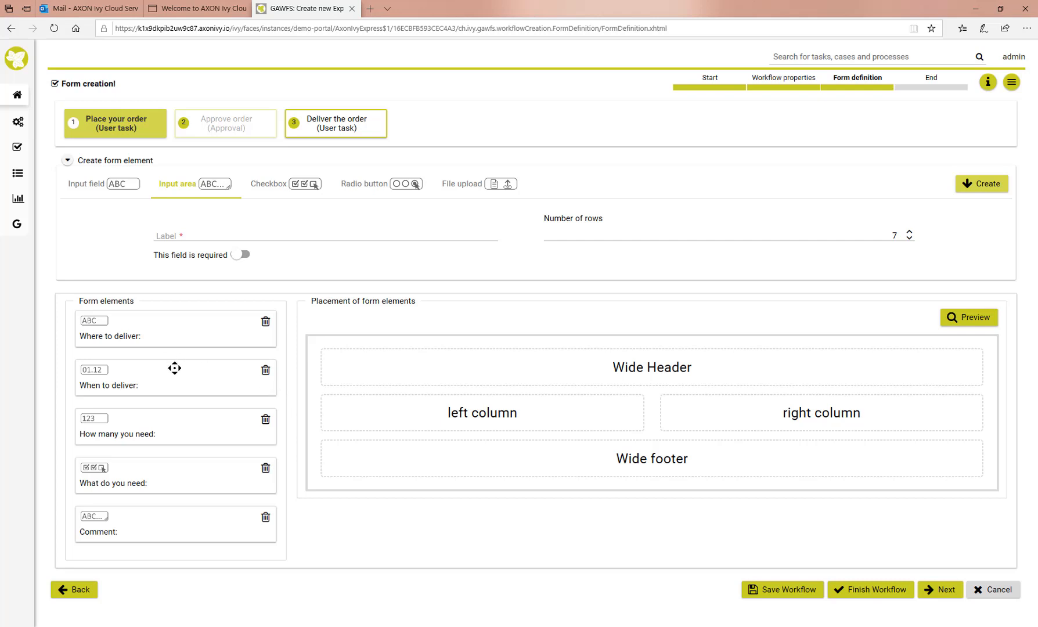
Place delivery location in header, date and quantity right, checklist left, Comment in footer; preview
{"action": "left_click_drag", "start_coordinate": [185, 335], "coordinate": [598, 367]}
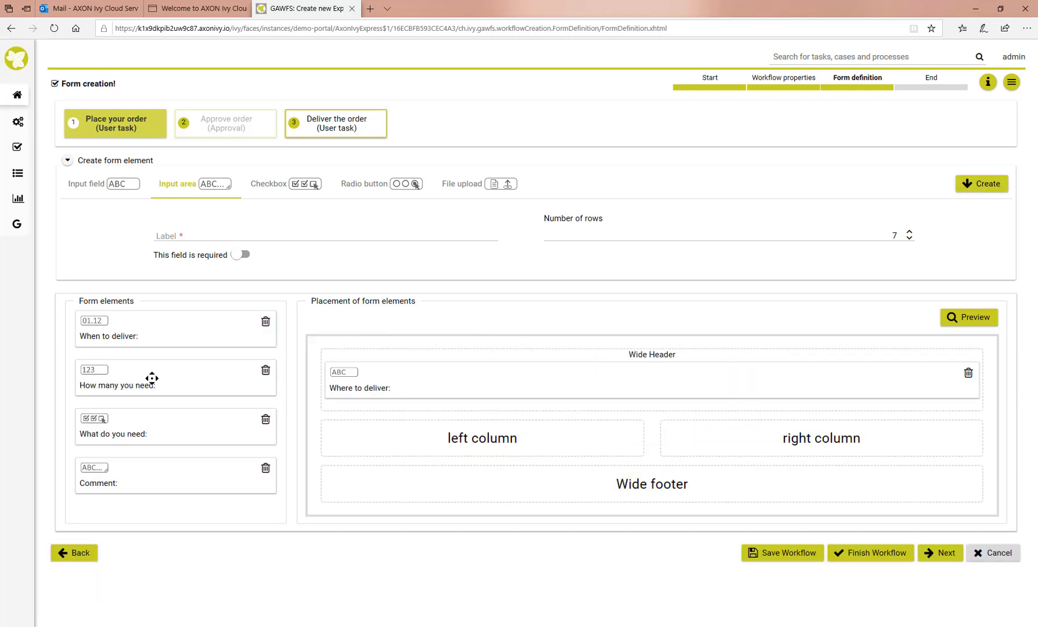
{"action": "left_click_drag", "start_coordinate": [130, 335], "coordinate": [740, 446]}
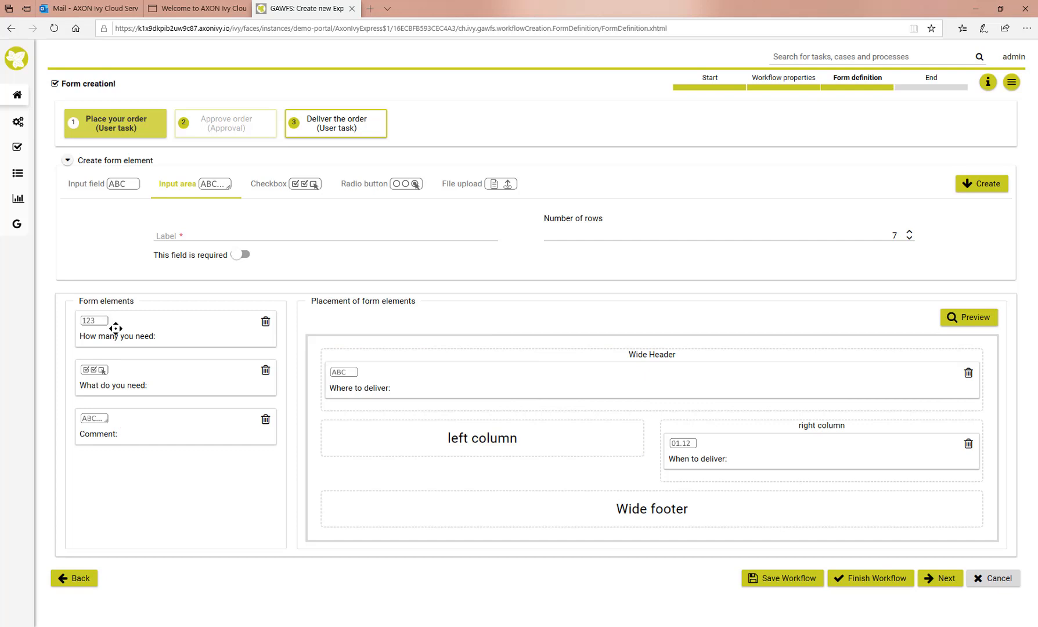
{"action": "left_click_drag", "start_coordinate": [112, 328], "coordinate": [729, 475]}
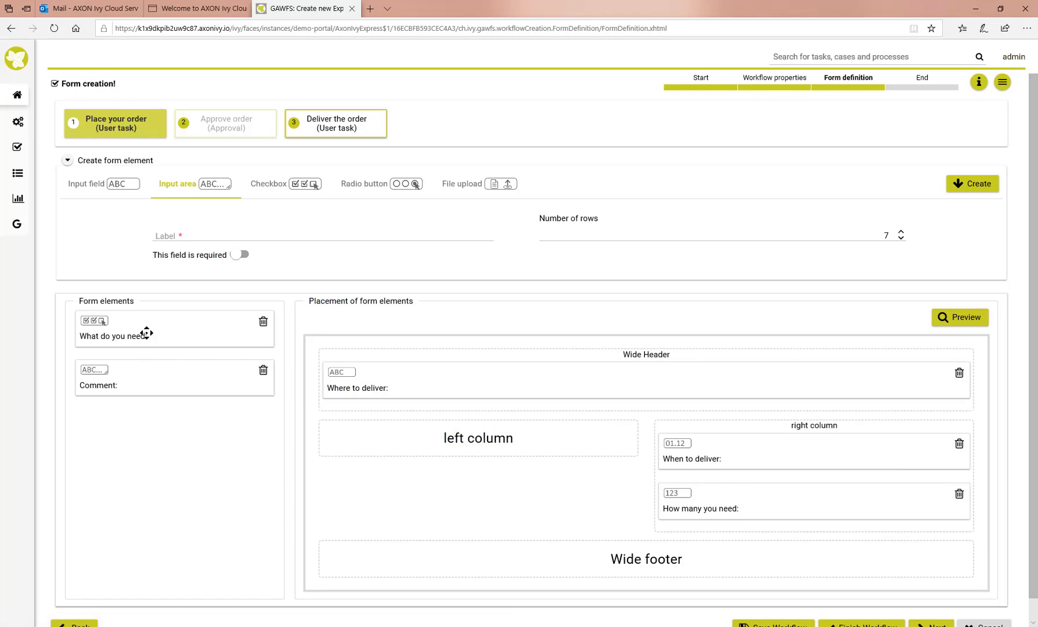
{"action": "left_click_drag", "start_coordinate": [147, 332], "coordinate": [461, 434]}
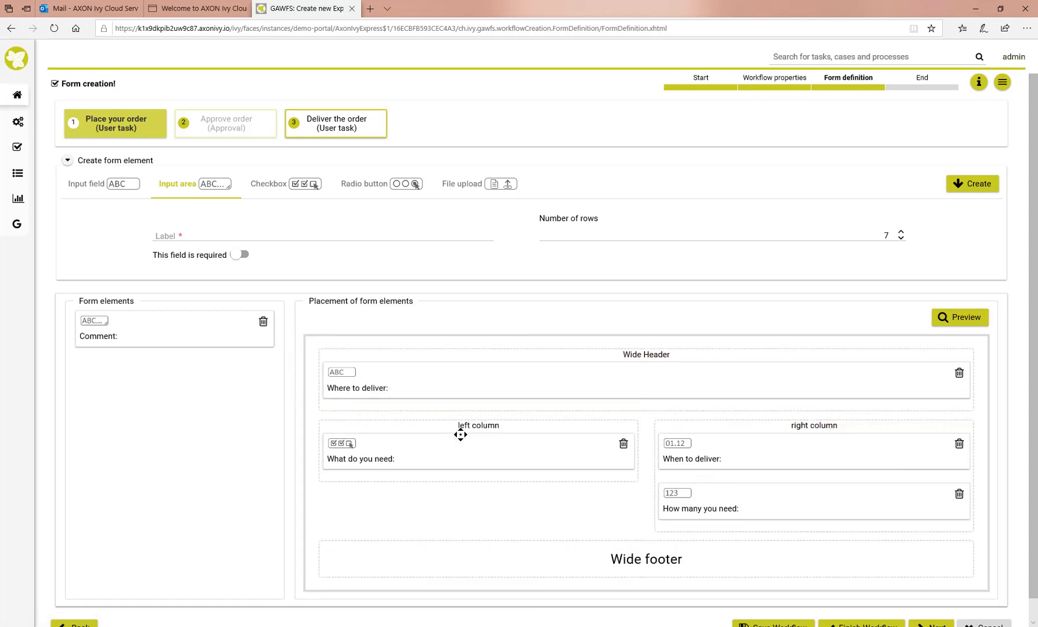
{"action": "left_click_drag", "start_coordinate": [175, 353], "coordinate": [601, 560]}
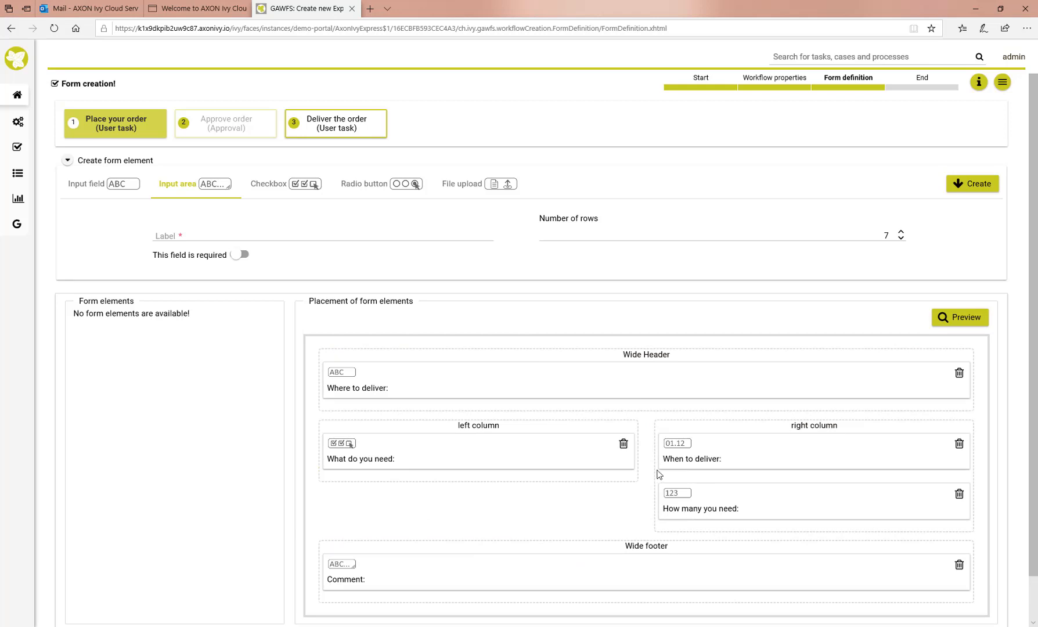
{"action": "left_click", "coordinate": [965, 323]}
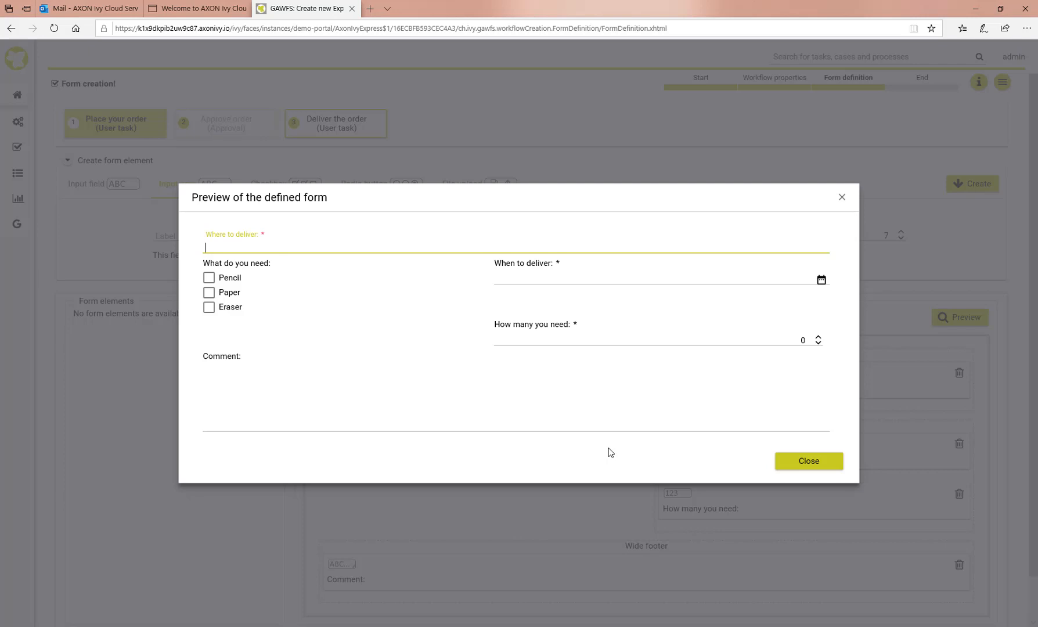
Close the form preview and proceed to the Deliver the order task's form
{"action": "left_click", "coordinate": [815, 466]}
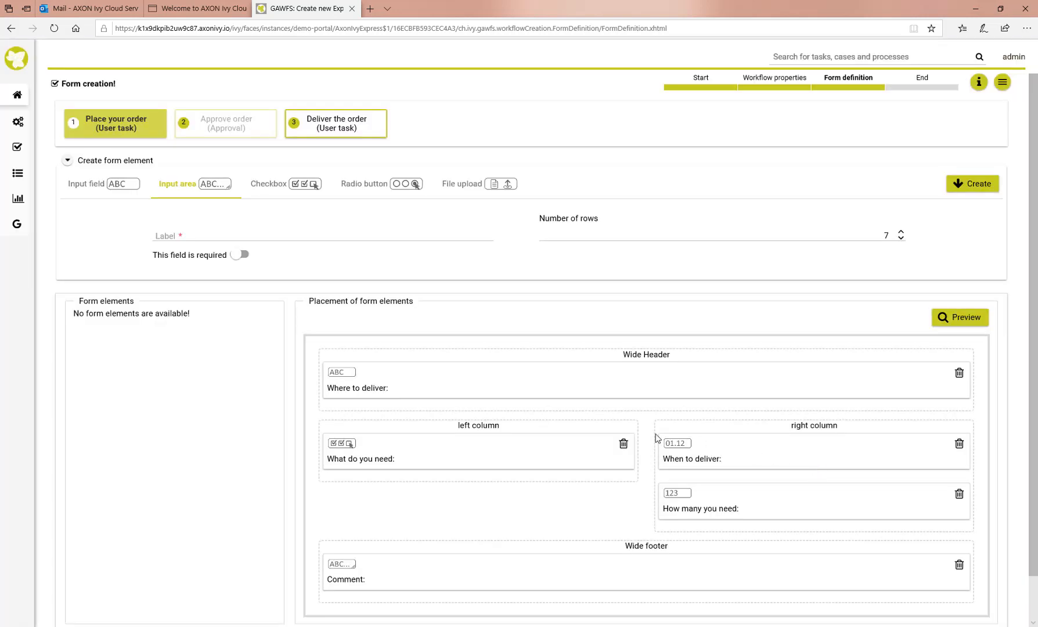
{"action": "scroll", "coordinate": [622, 420], "scroll_direction": "down", "scroll_amount": 1}
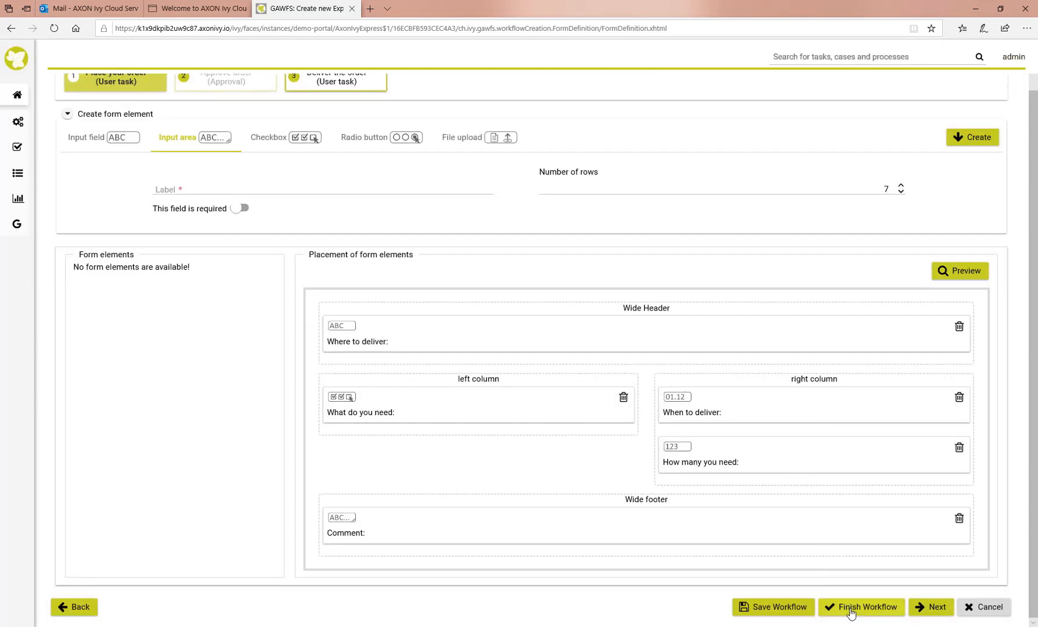
{"action": "left_click", "coordinate": [932, 607]}
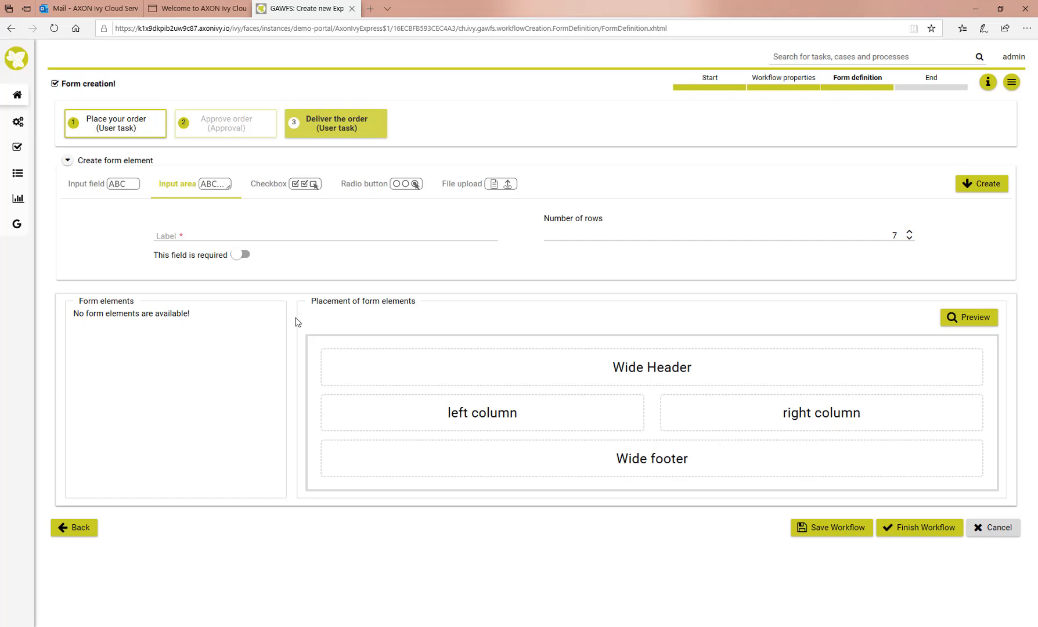
Add a required single-line text field labelled 'Delivered to:' to the delivery form
{"action": "left_click", "coordinate": [89, 192]}
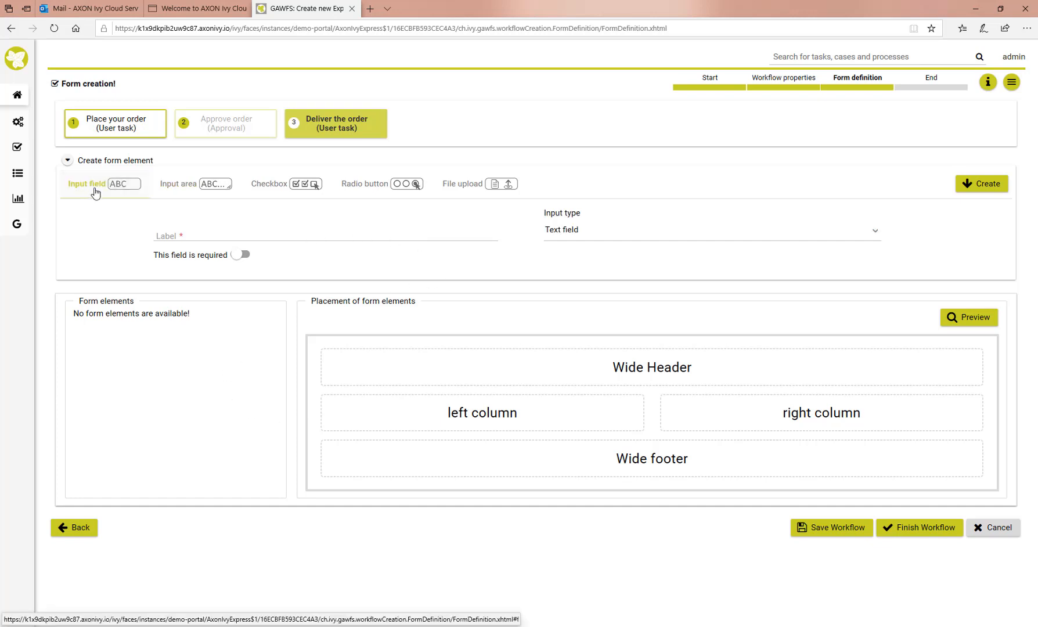
{"action": "left_click", "coordinate": [216, 236]}
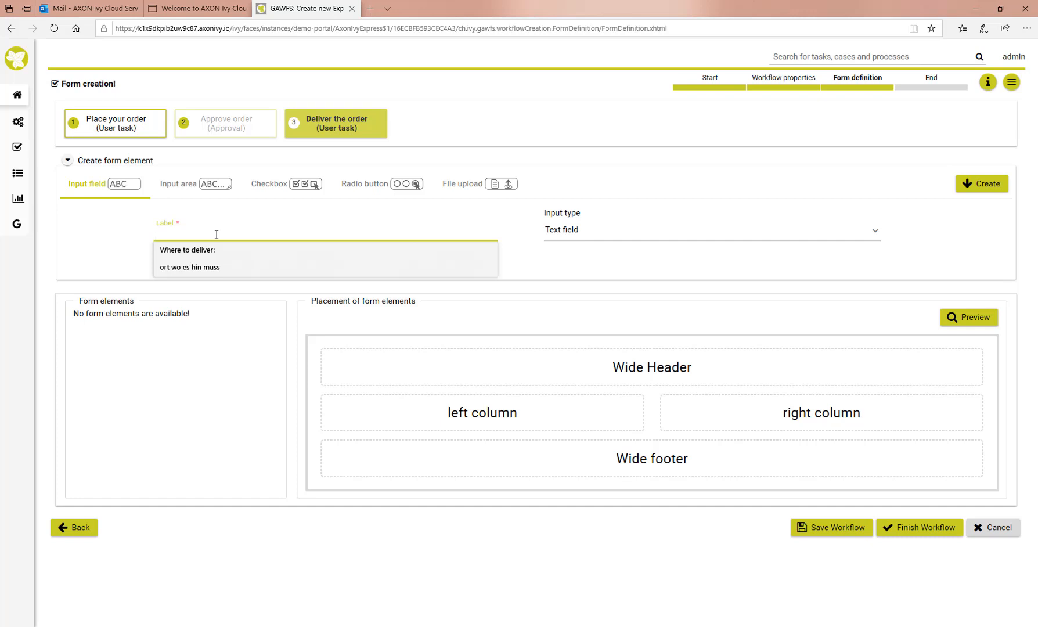
{"action": "type", "text": "De"}
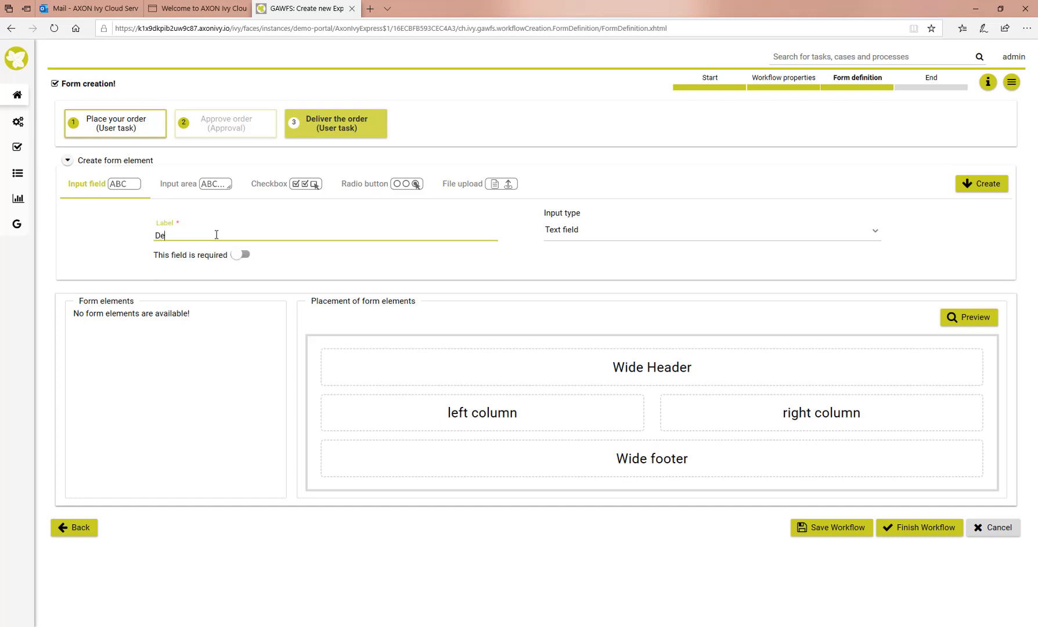
{"action": "type", "text": "livered to:"}
{"action": "left_click", "coordinate": [241, 254]}
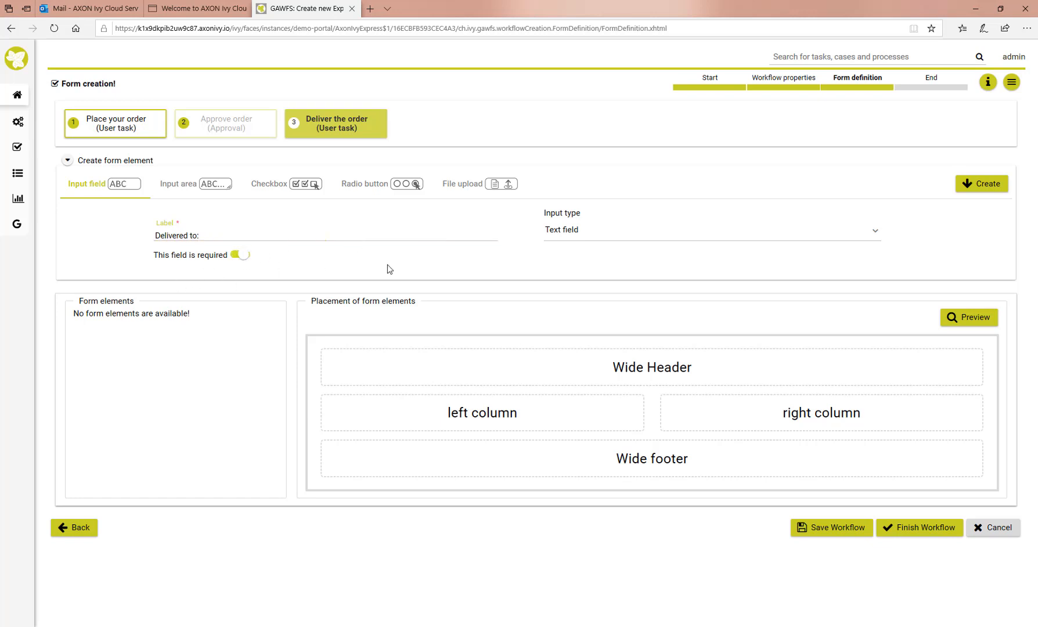
{"action": "left_click", "coordinate": [972, 190]}
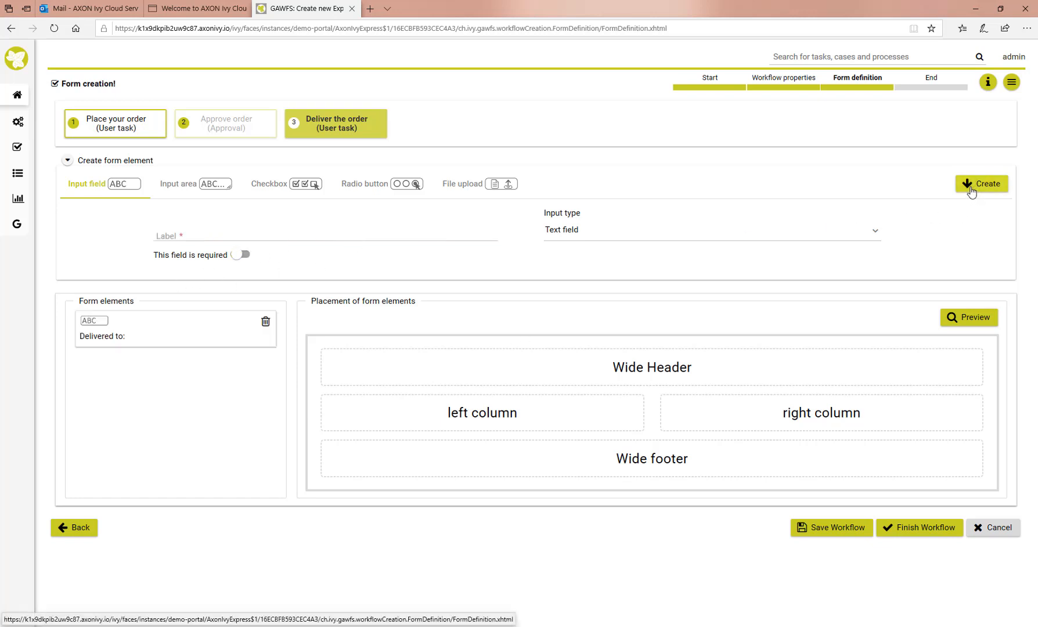
Add a required date picker field labelled 'When was the delivery:'
{"action": "left_click", "coordinate": [572, 235]}
{"action": "left_click", "coordinate": [557, 294]}
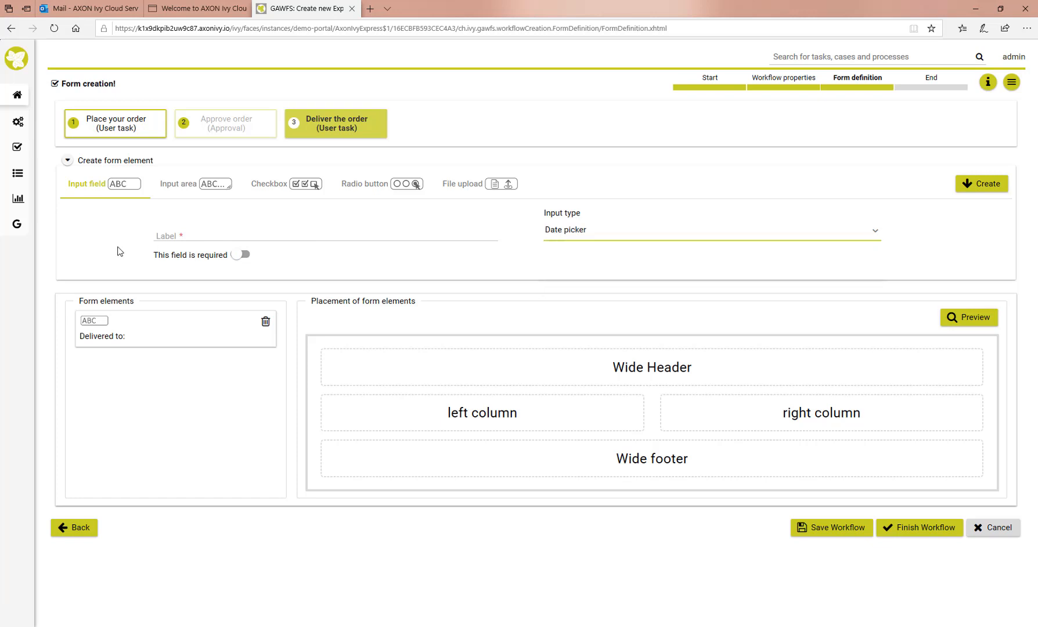
{"action": "left_click", "coordinate": [182, 236]}
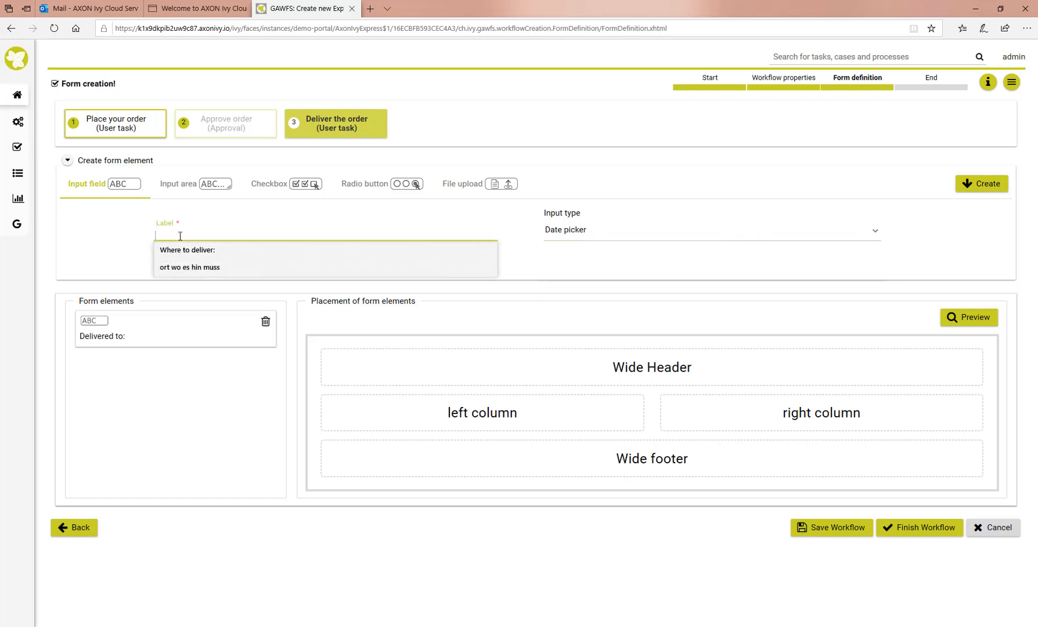
{"action": "type", "text": "When "}
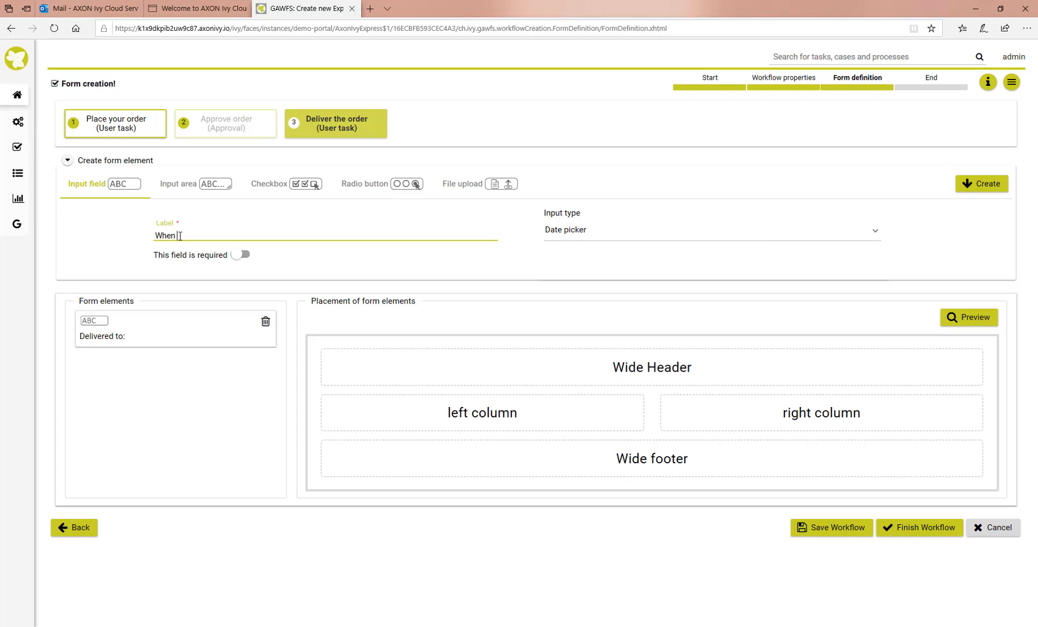
{"action": "type", "text": "was the delivery:"}
{"action": "left_click", "coordinate": [236, 256]}
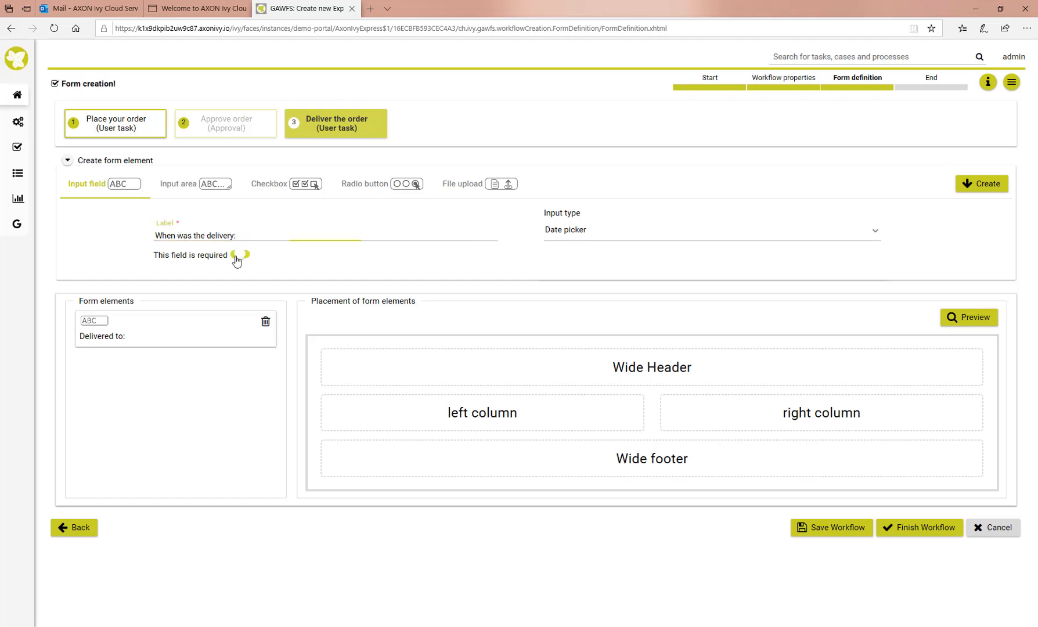
{"action": "left_click", "coordinate": [966, 185]}
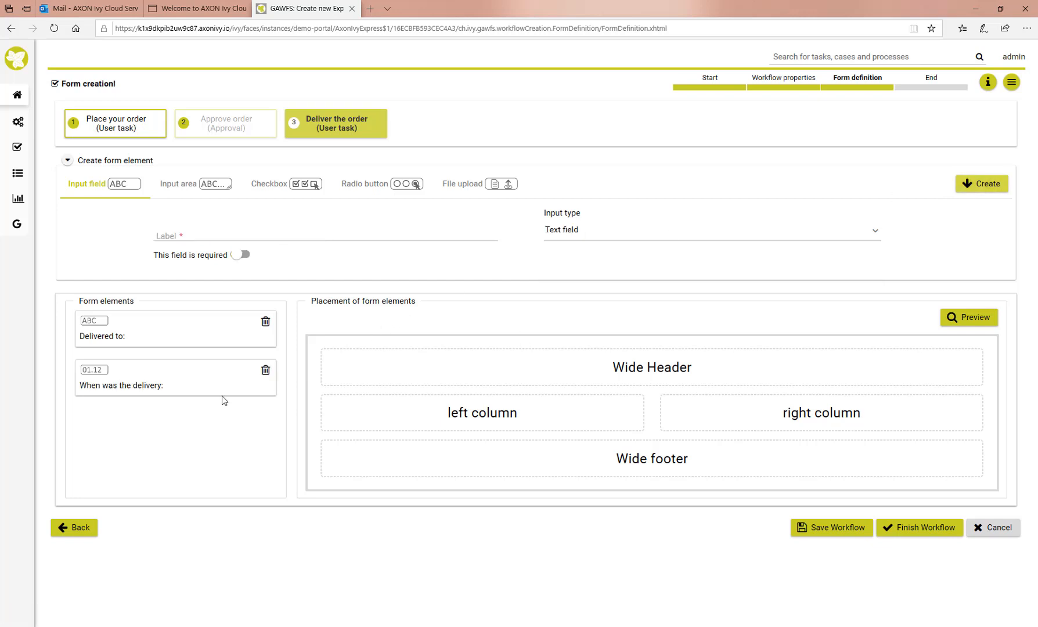
Place 'Delivered to:' in the left column and the delivery date on the right, then preview the form
{"action": "left_click_drag", "start_coordinate": [130, 334], "coordinate": [394, 411]}
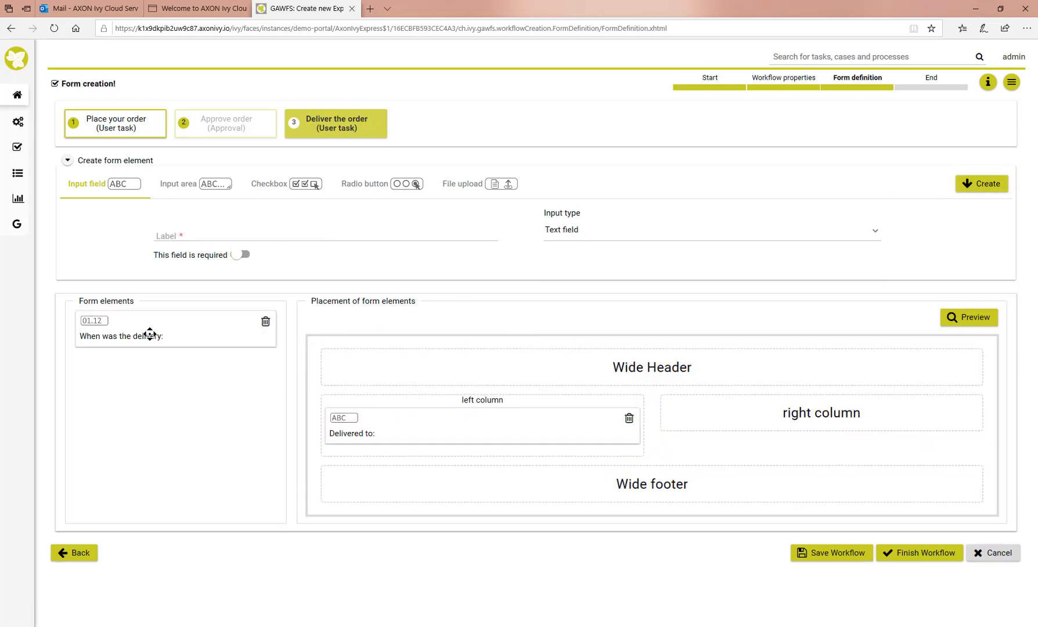
{"action": "left_click_drag", "start_coordinate": [150, 334], "coordinate": [792, 424]}
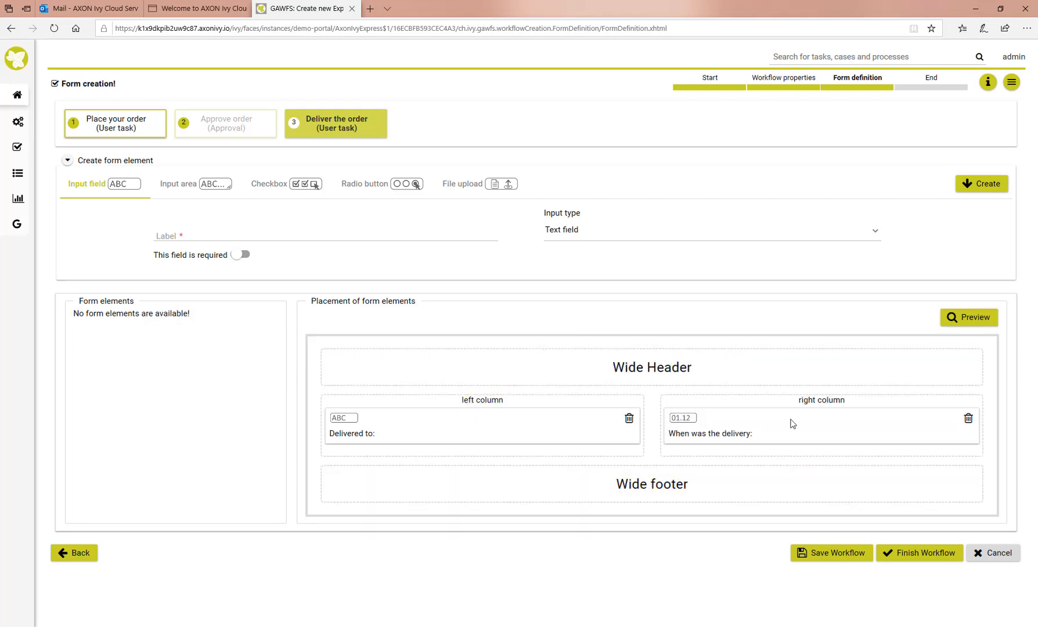
{"action": "left_click", "coordinate": [952, 317]}
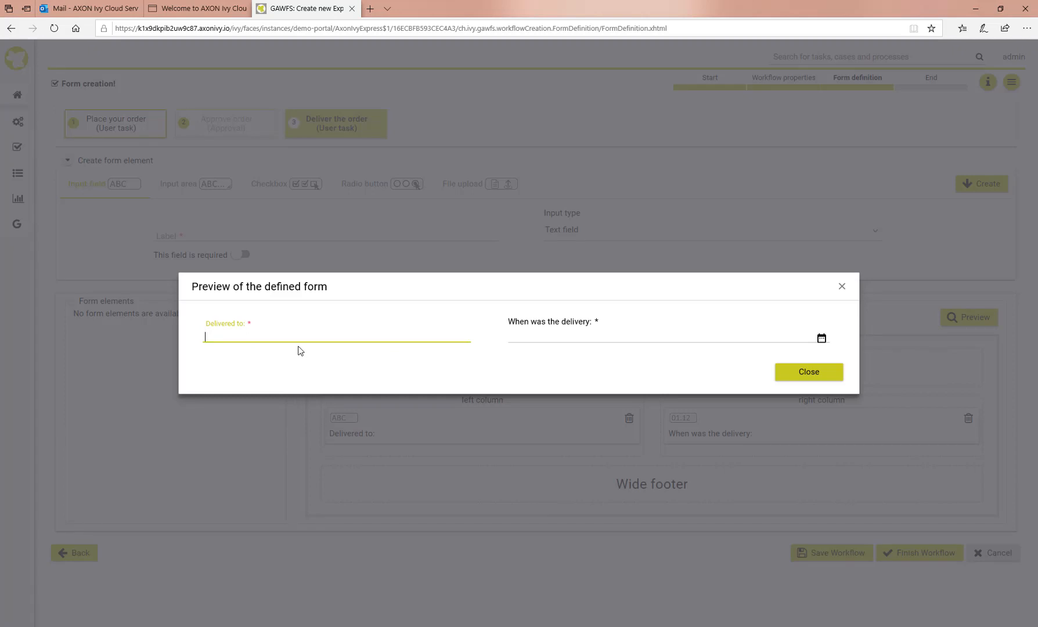
{"action": "left_click", "coordinate": [804, 377]}
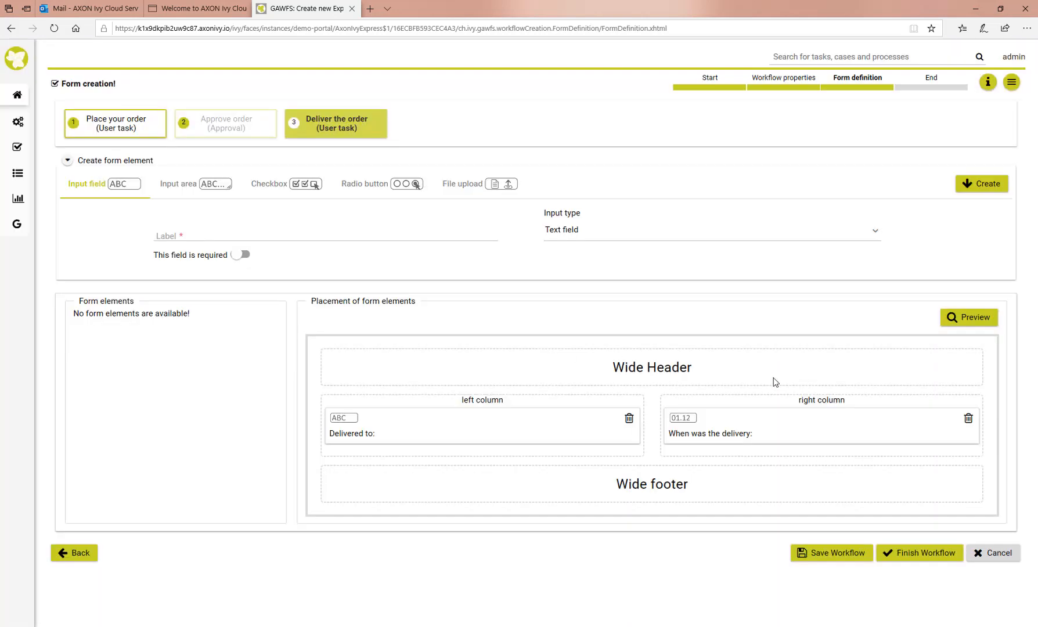
Finish the workflow and begin adding a new process under User Favourites
{"action": "left_click", "coordinate": [919, 560]}
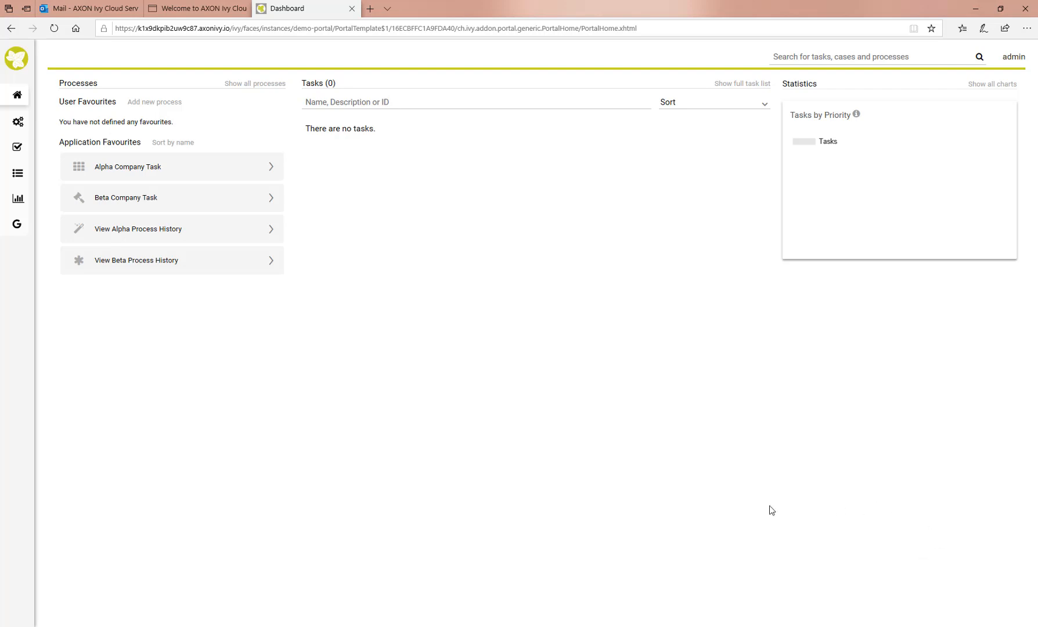
{"action": "left_click", "coordinate": [150, 104]}
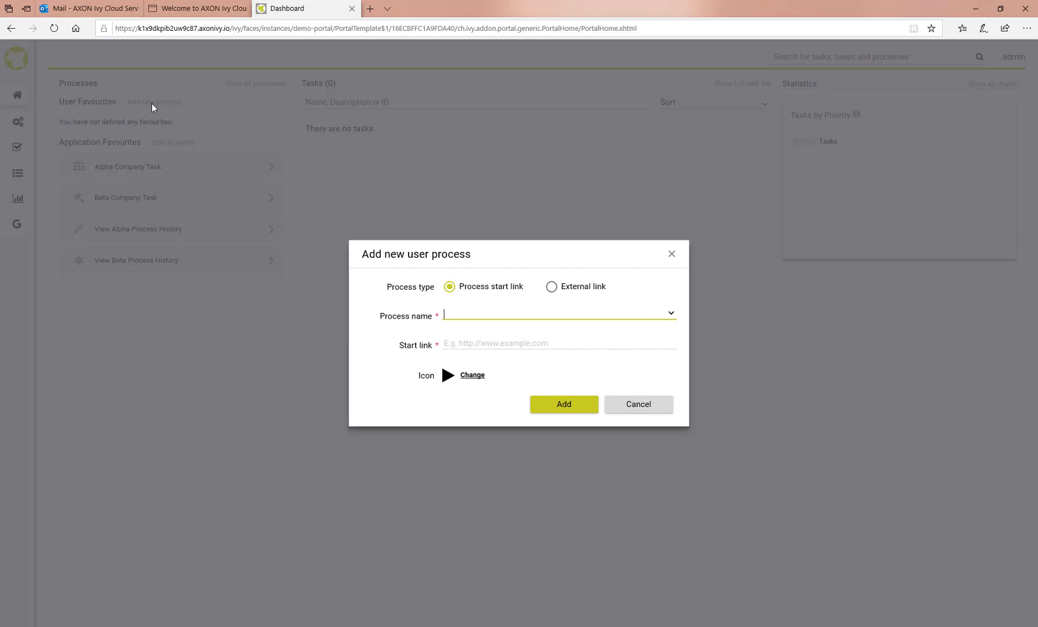
Search 'office', pick Office Supply Process, give it a briefcase icon, and add it
{"action": "type", "text": "office"}
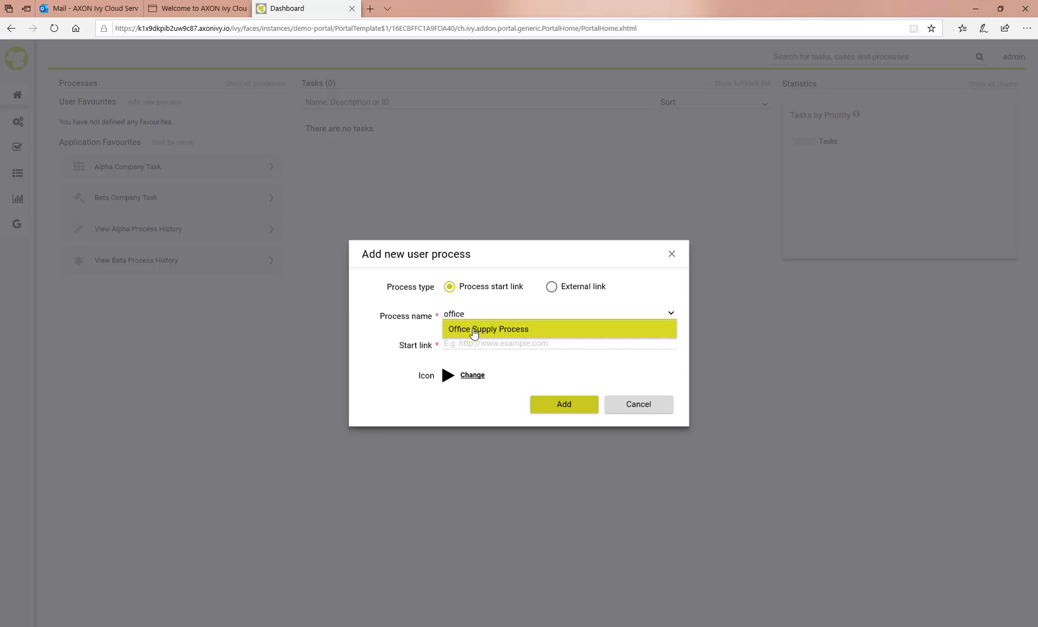
{"action": "left_click", "coordinate": [473, 333]}
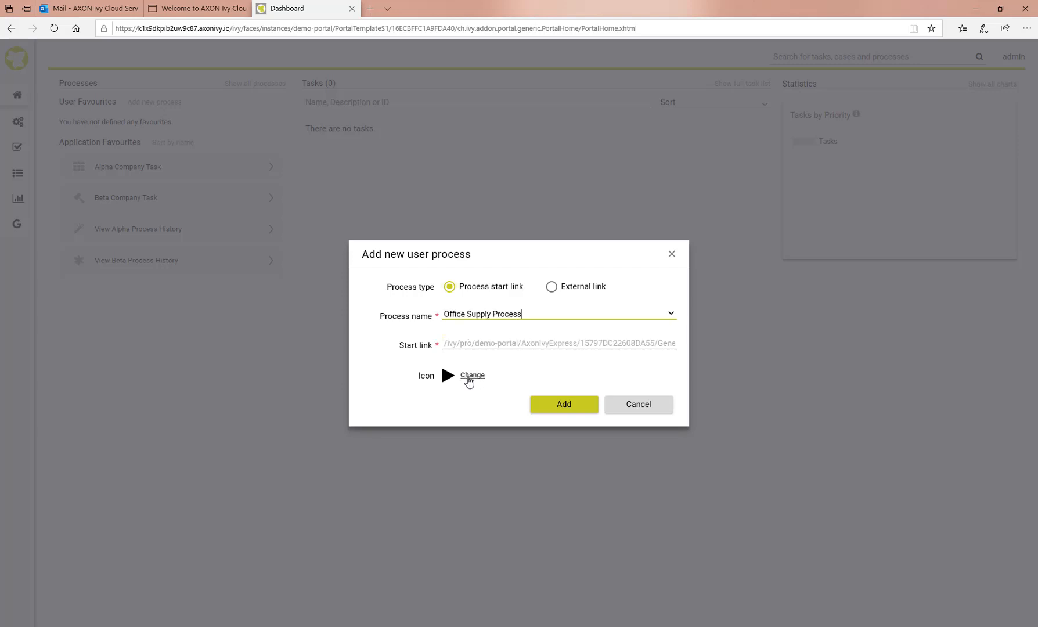
{"action": "left_click", "coordinate": [469, 377]}
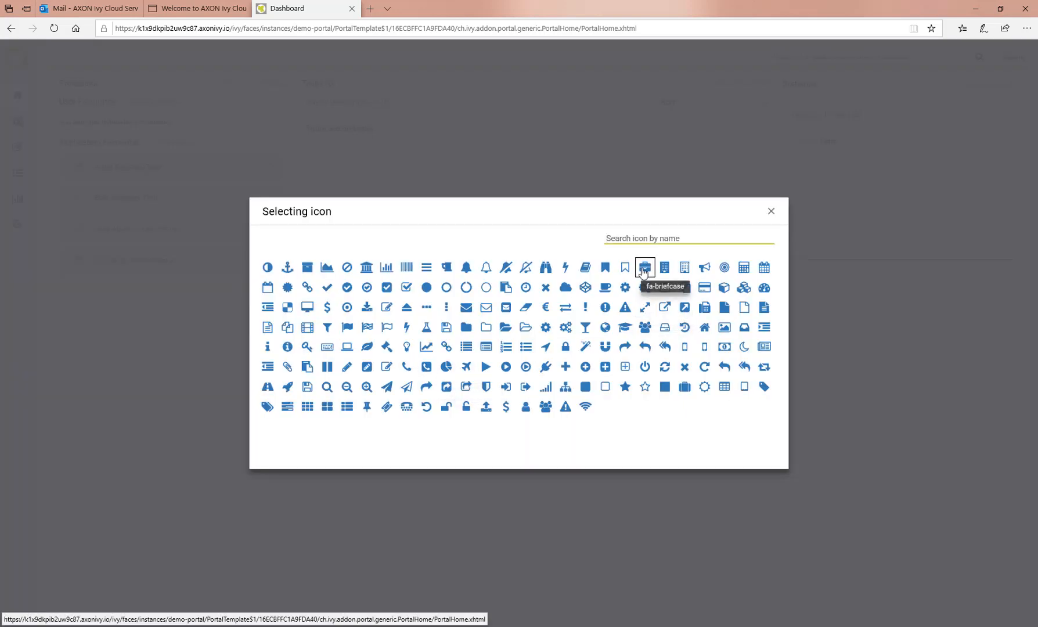
{"action": "left_click", "coordinate": [643, 268]}
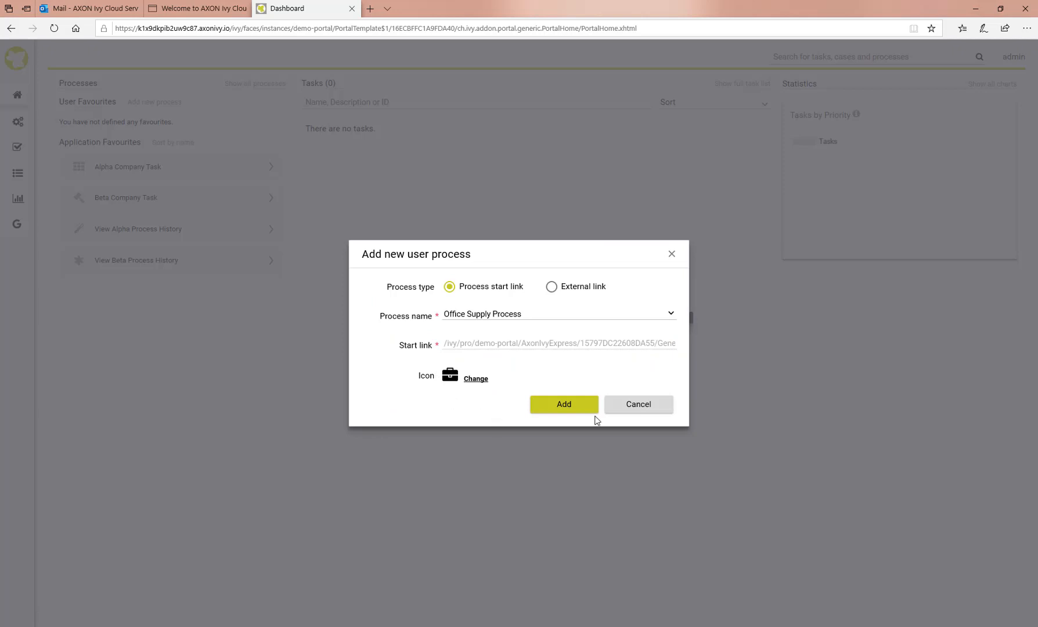
{"action": "left_click", "coordinate": [567, 405]}
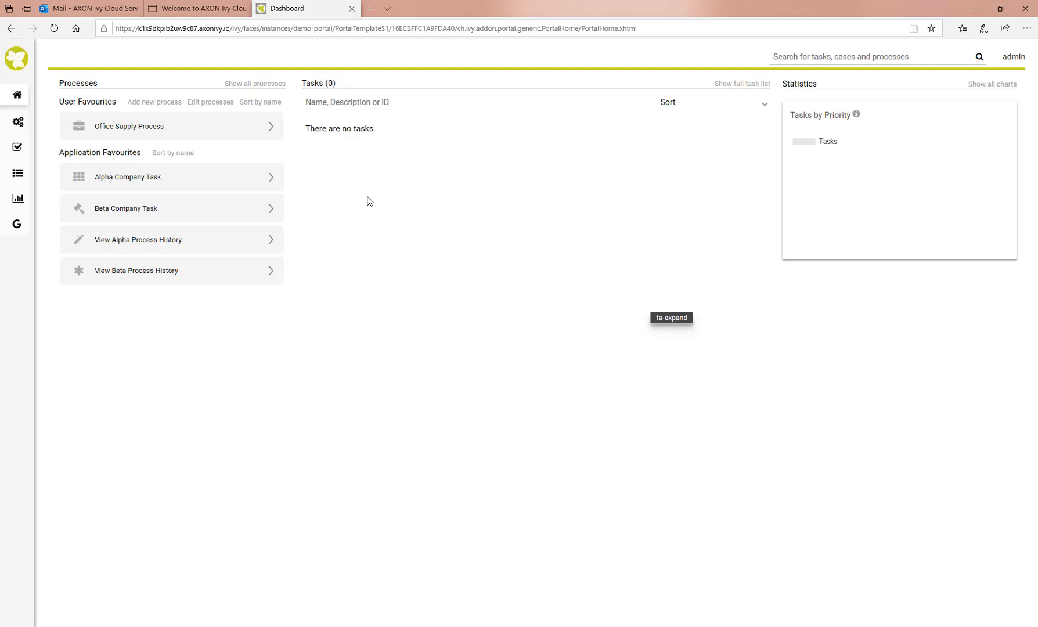
Start Office Supply Process with delivery to San Francisco, ordering Pencil and Paper
{"action": "left_click", "coordinate": [169, 131]}
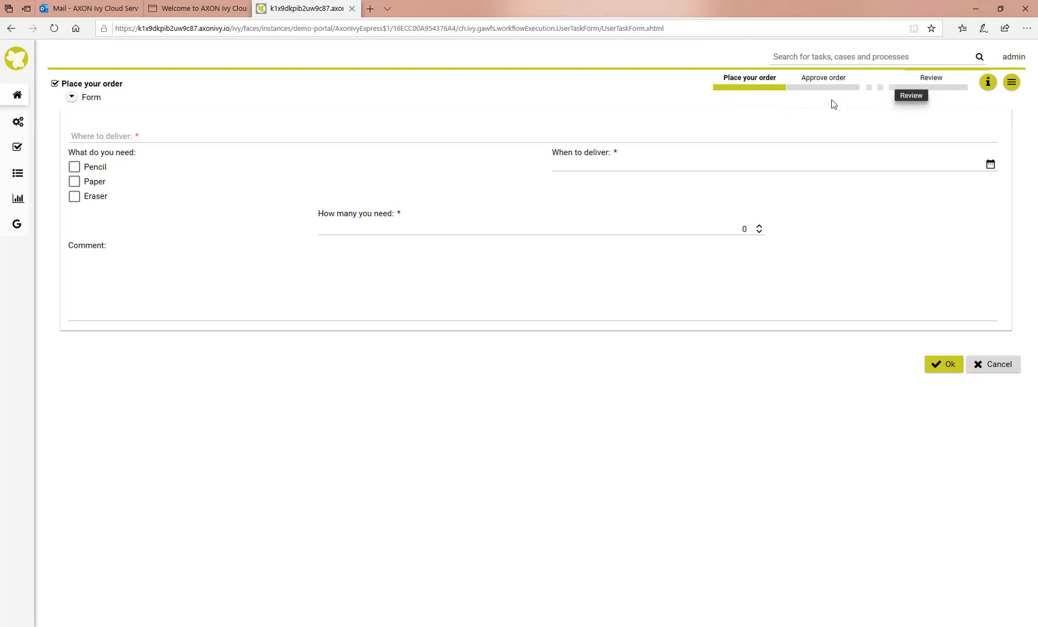
{"action": "left_click", "coordinate": [130, 137]}
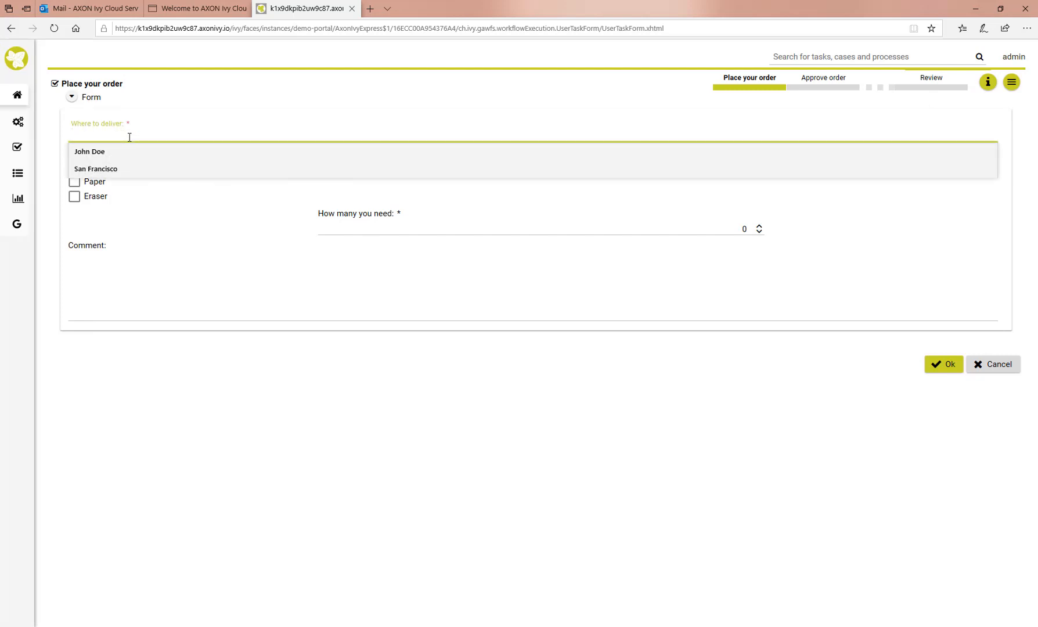
{"action": "type", "text": "San Francisco"}
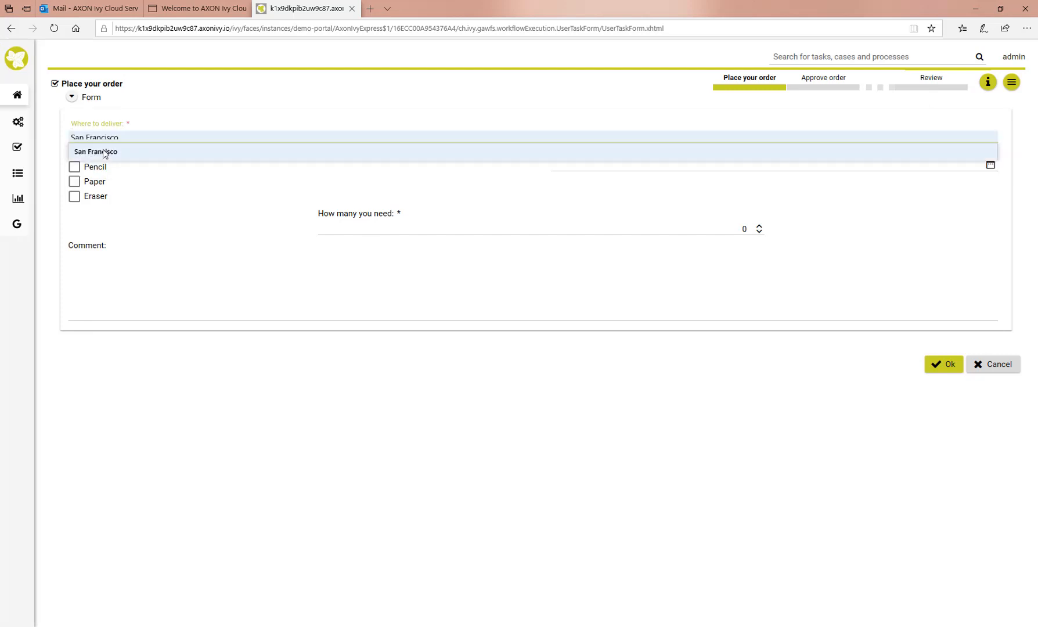
{"action": "left_click", "coordinate": [104, 153]}
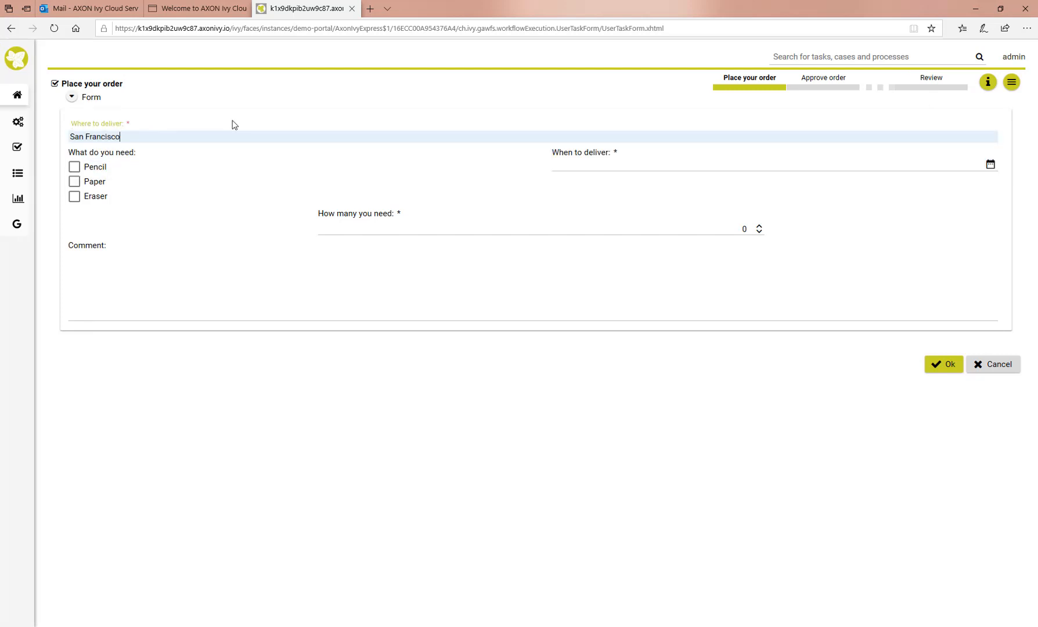
{"action": "left_click", "coordinate": [75, 168]}
{"action": "left_click", "coordinate": [74, 182]}
Set delivery date 25.12.2019, quantity 3, comment 'Merry Xmas!', and submit the order
{"action": "left_click", "coordinate": [991, 166]}
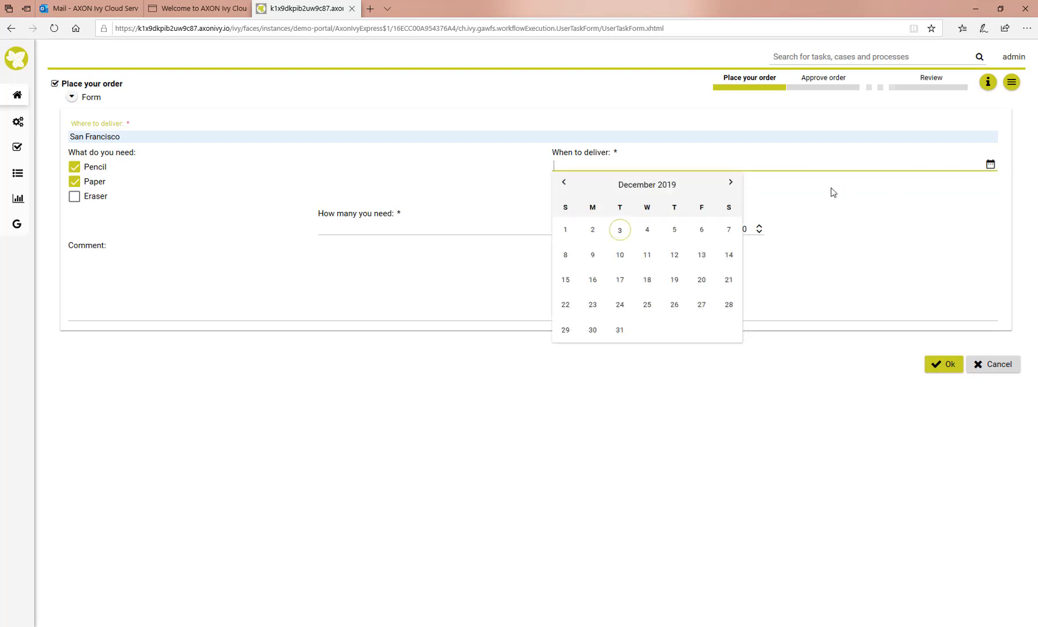
{"action": "left_click", "coordinate": [649, 306]}
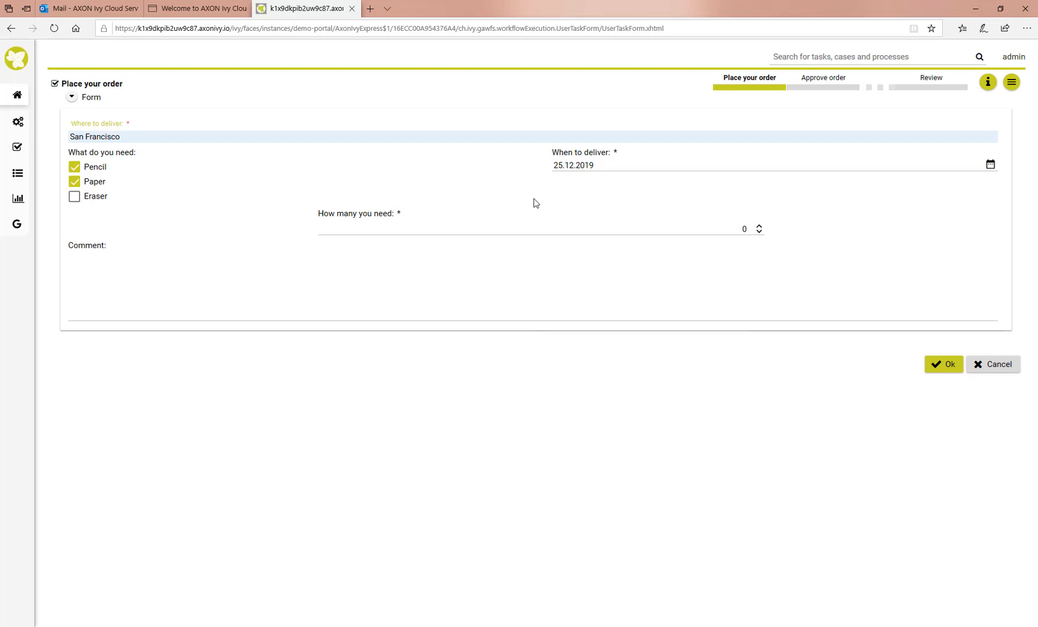
{"action": "left_click", "coordinate": [758, 226]}
{"action": "left_click", "coordinate": [759, 226]}
{"action": "left_click", "coordinate": [759, 226]}
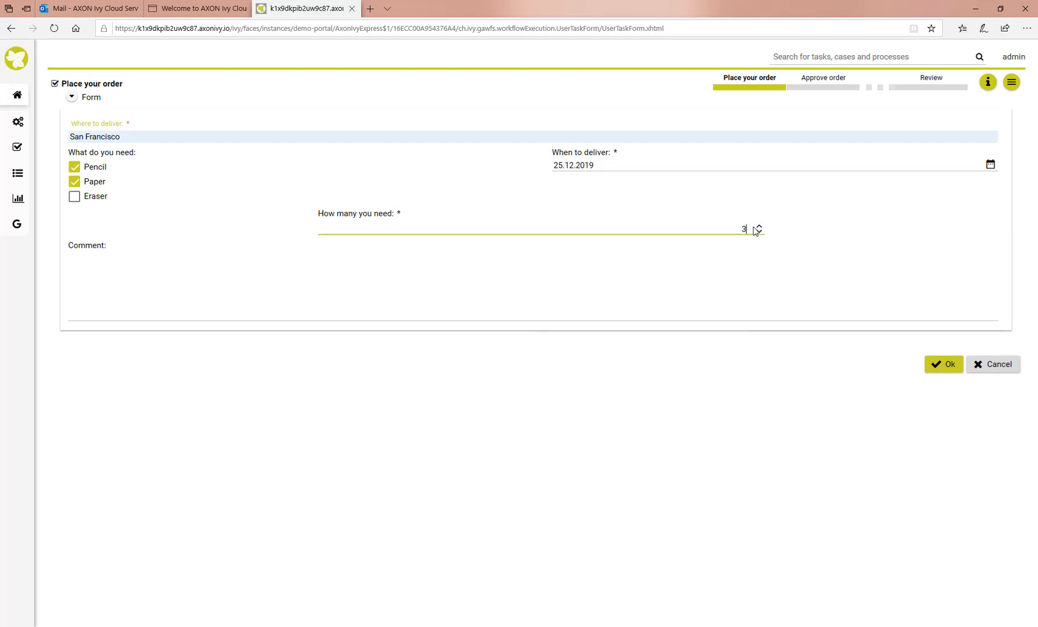
{"action": "left_click", "coordinate": [175, 293]}
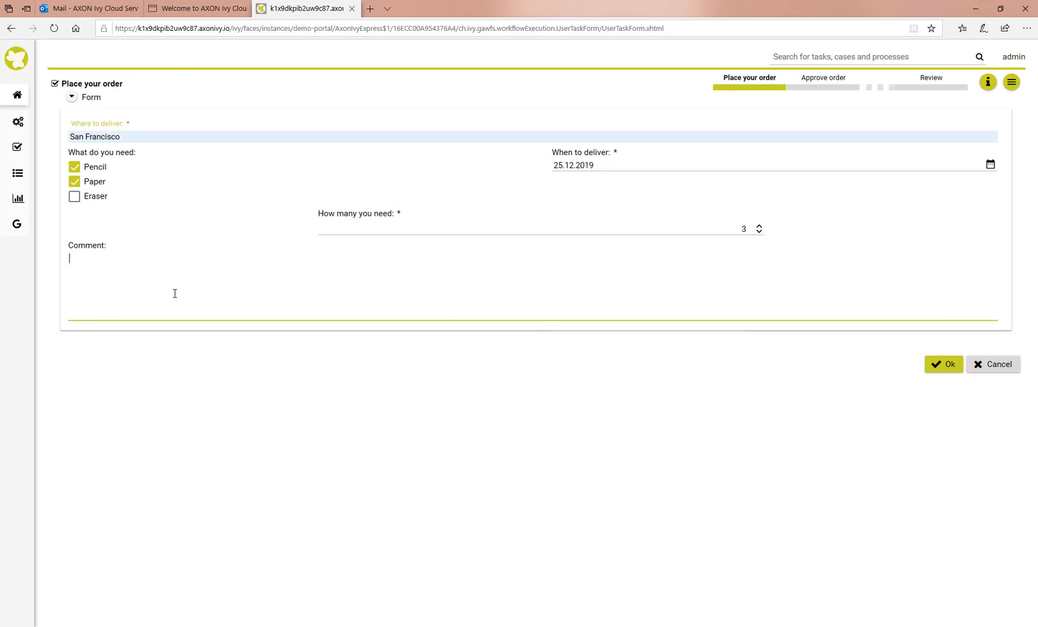
{"action": "type", "text": "Merry Xmas!"}
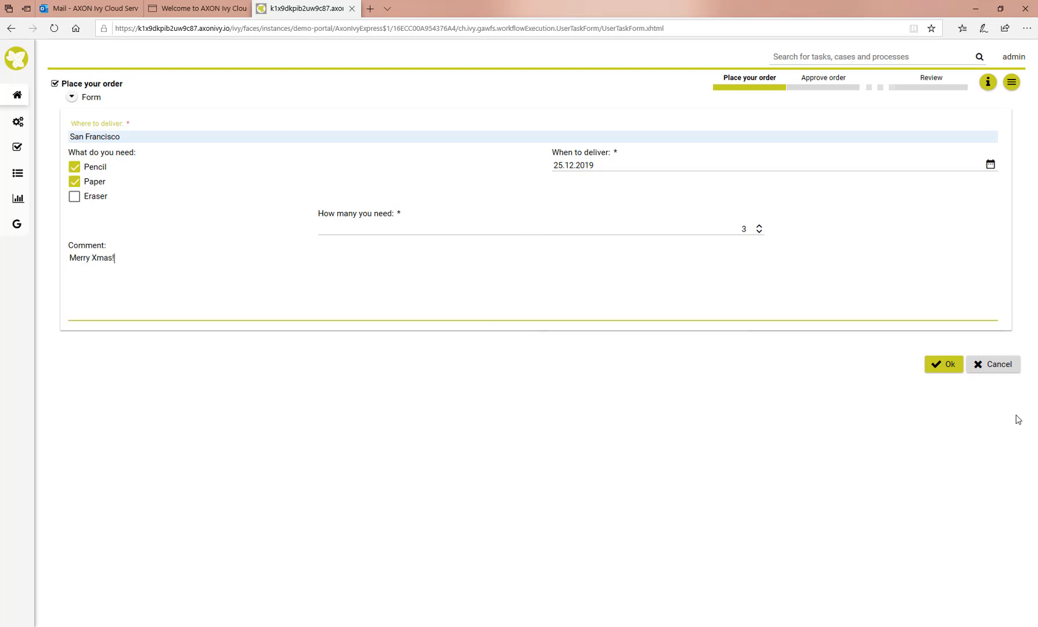
{"action": "left_click", "coordinate": [948, 366]}
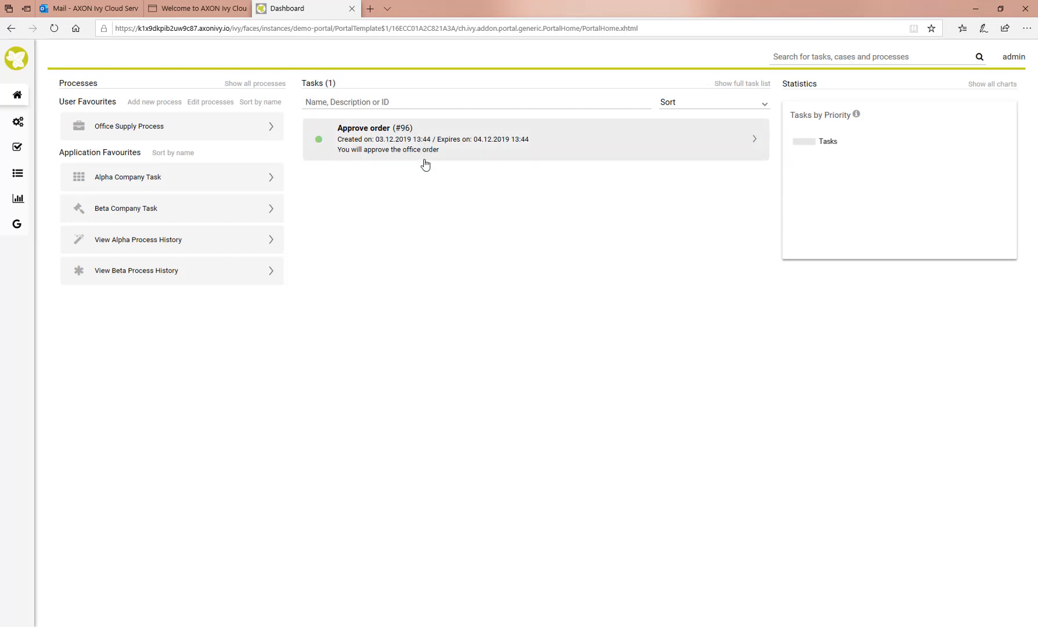
Approve the order with the approver comment 'All fine. Lets do it!'
{"action": "left_click", "coordinate": [387, 150]}
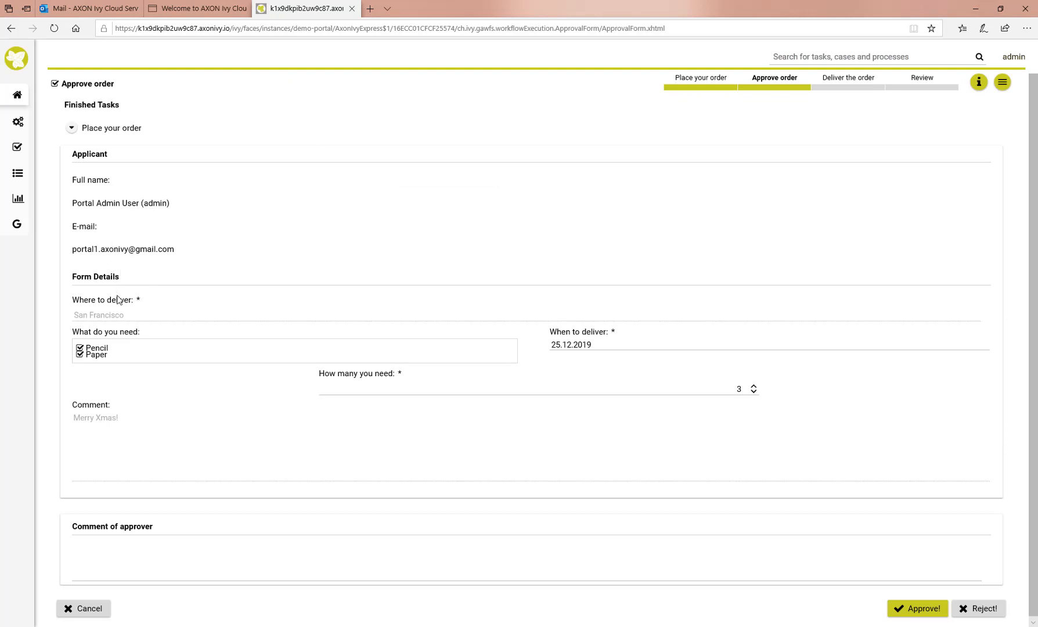
{"action": "left_click", "coordinate": [118, 554]}
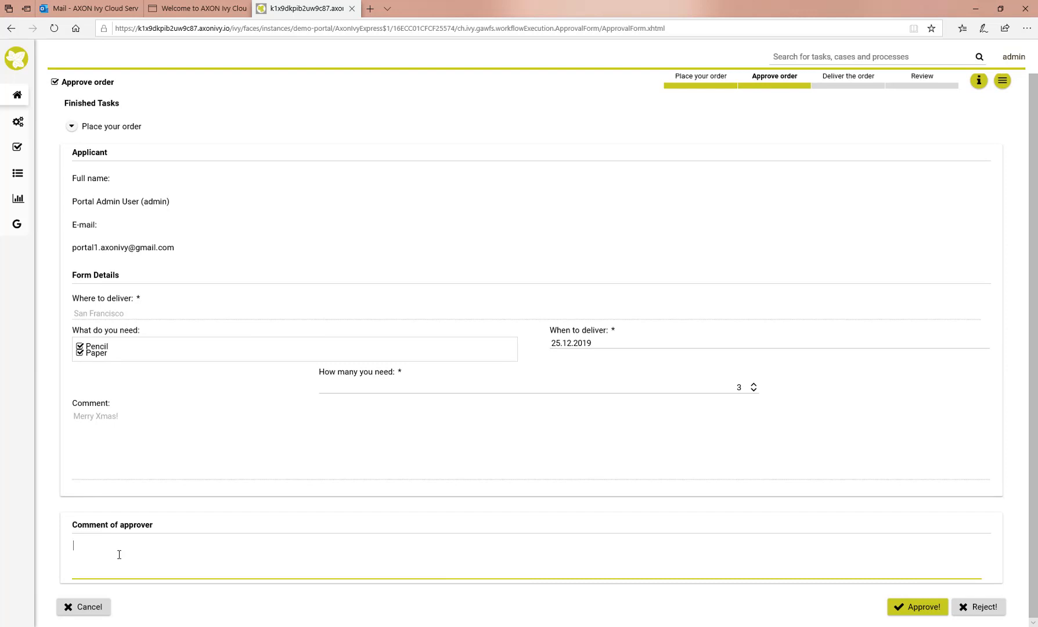
{"action": "type", "text": "All fine. Lets do"}
{"action": "key", "text": "BackSpace"}
{"action": "key", "text": "BackSpace"}
{"action": "key", "text": "BackSpace"}
{"action": "type", "text": "s do it!"}
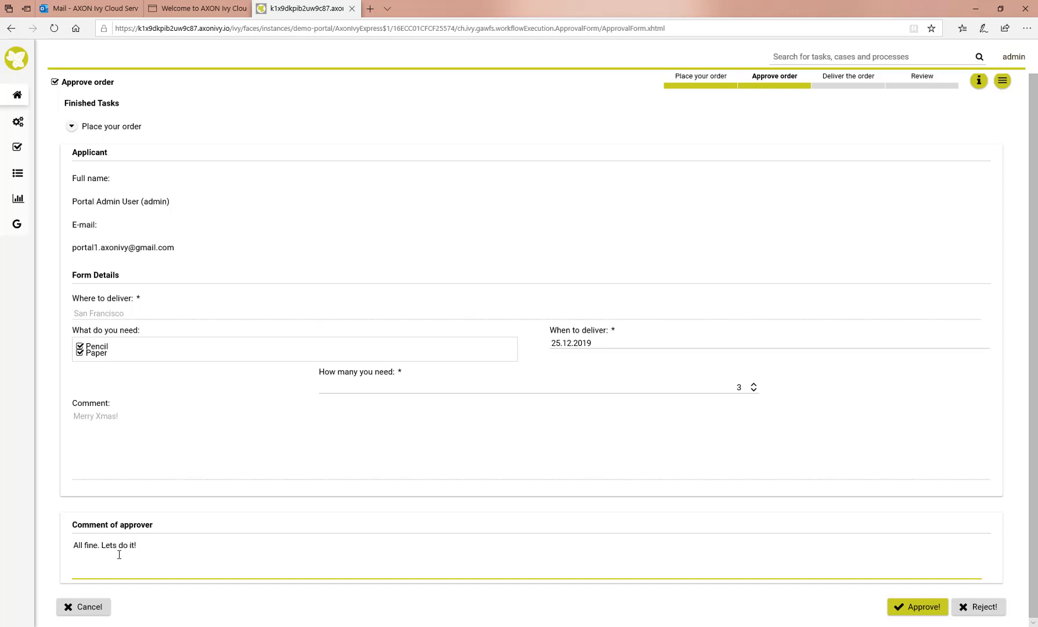
{"action": "left_click", "coordinate": [912, 611]}
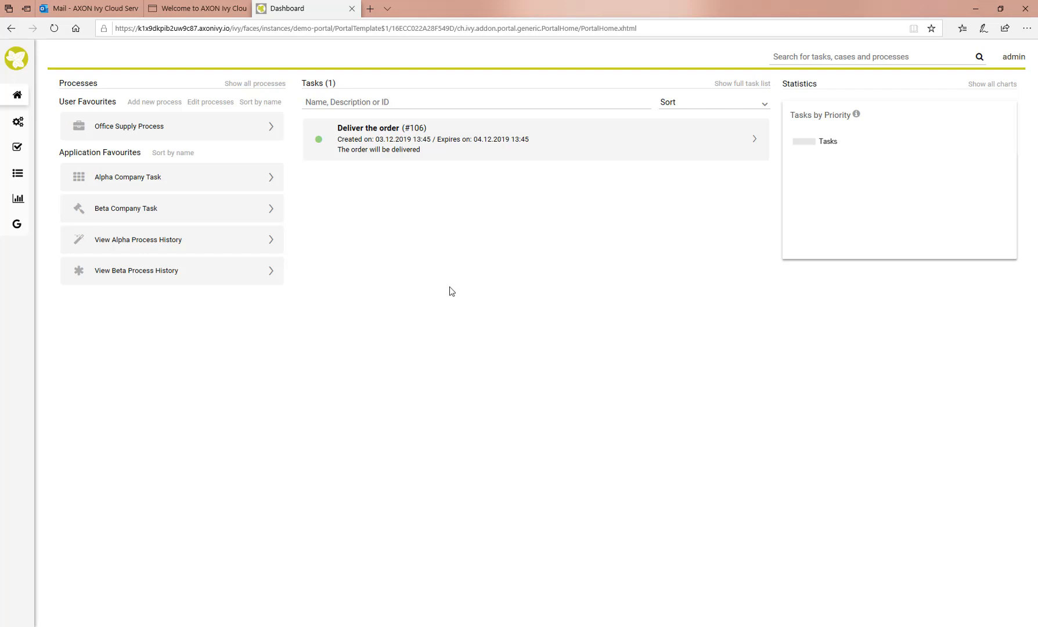
Record delivery to the suggested recipient on 24.12.2019, submit, and open the Final Review task
{"action": "left_click", "coordinate": [406, 150]}
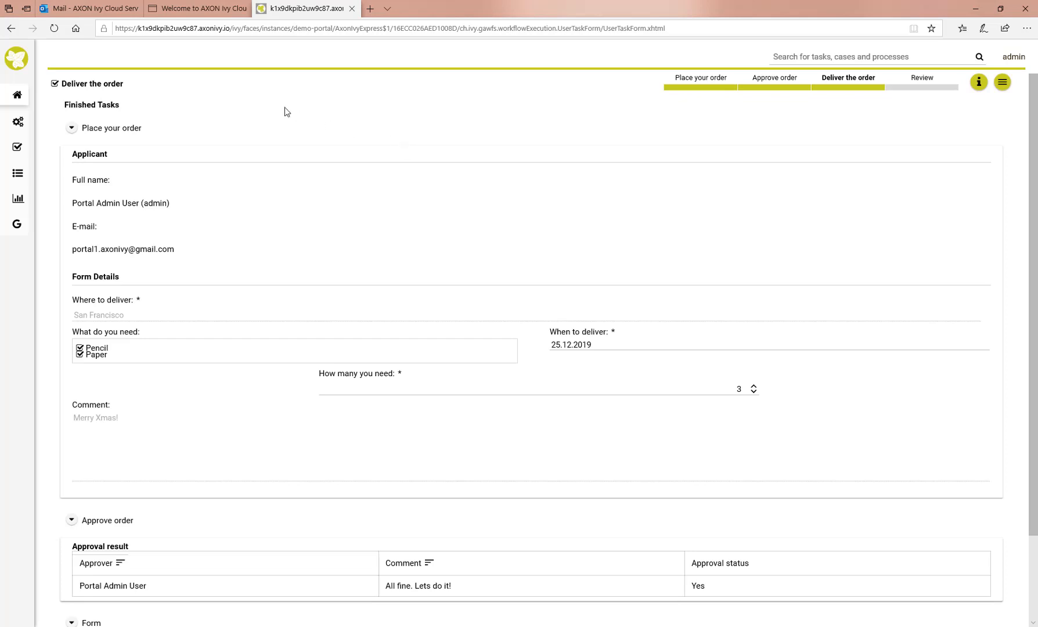
{"action": "scroll", "coordinate": [113, 158], "scroll_direction": "down", "scroll_amount": 2}
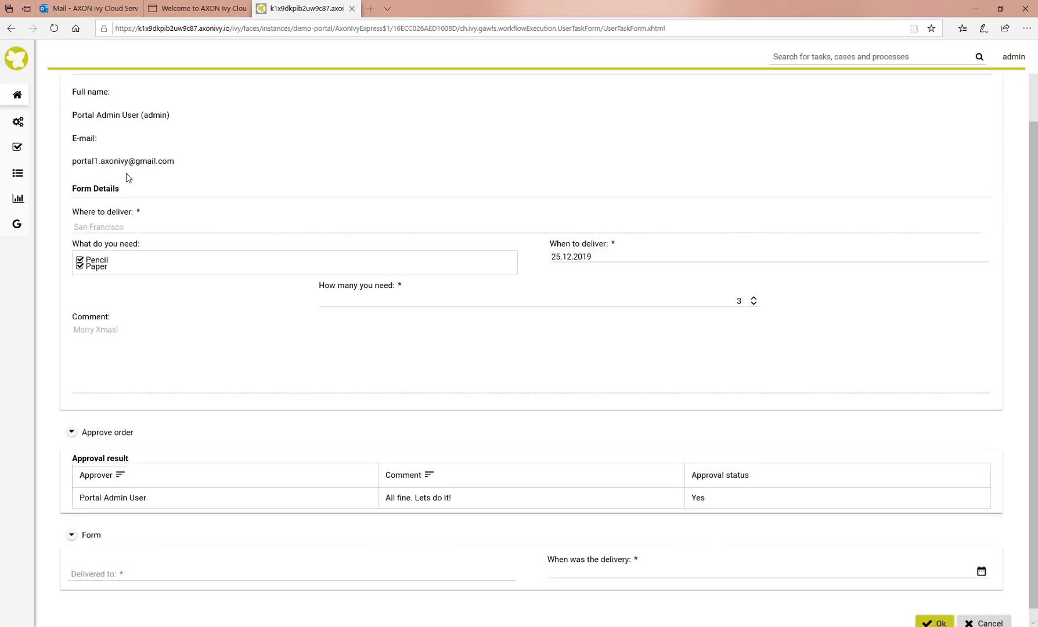
{"action": "scroll", "coordinate": [139, 215], "scroll_direction": "down", "scroll_amount": 1}
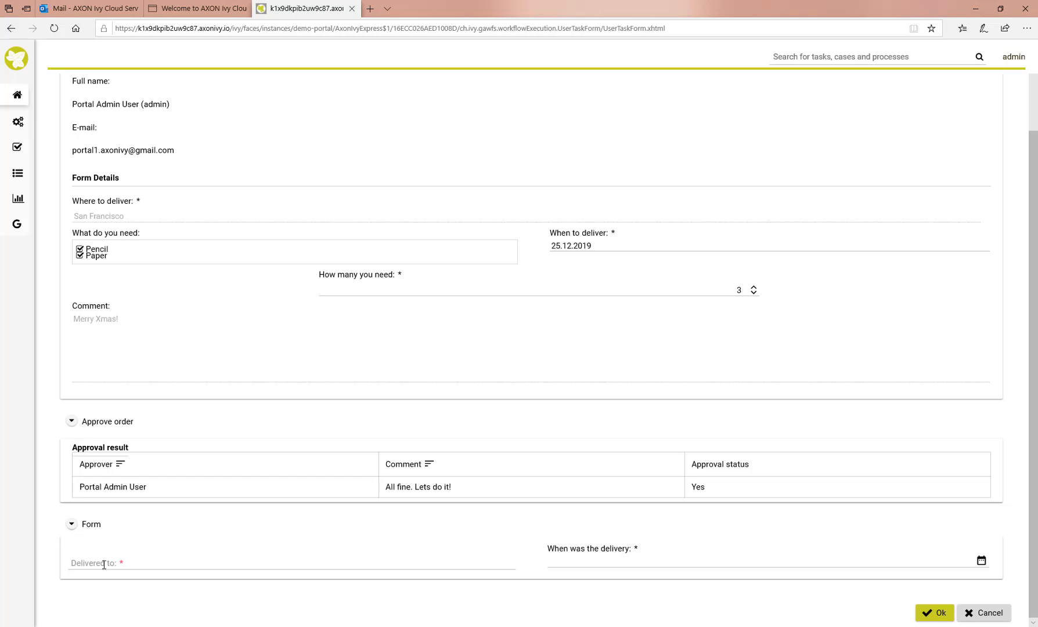
{"action": "left_click", "coordinate": [142, 563]}
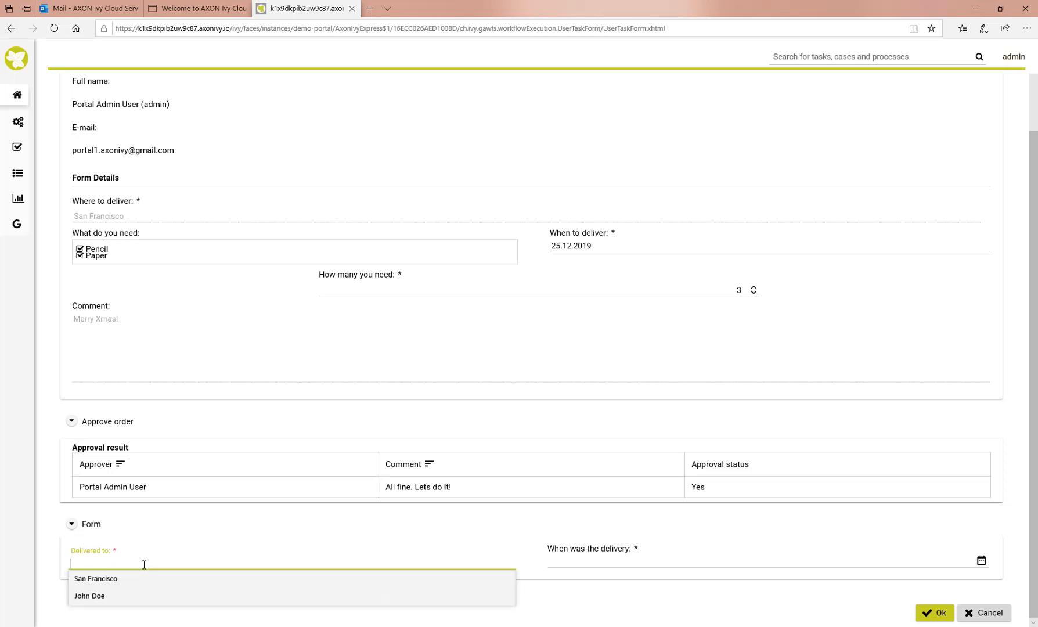
{"action": "type", "text": "John Doe"}
{"action": "left_click", "coordinate": [103, 579]}
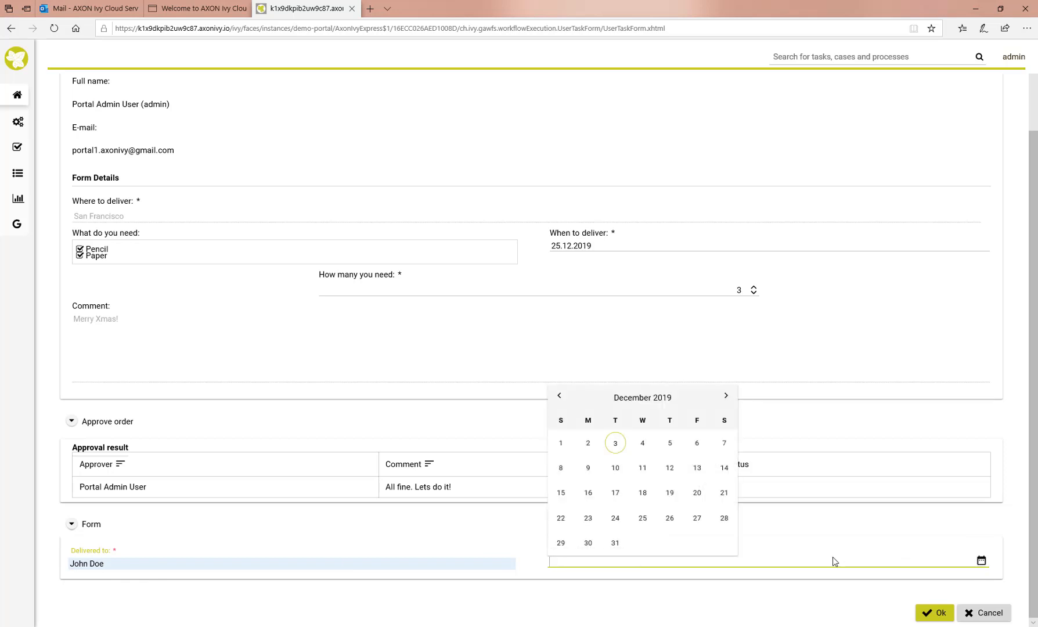
{"action": "left_click", "coordinate": [615, 518]}
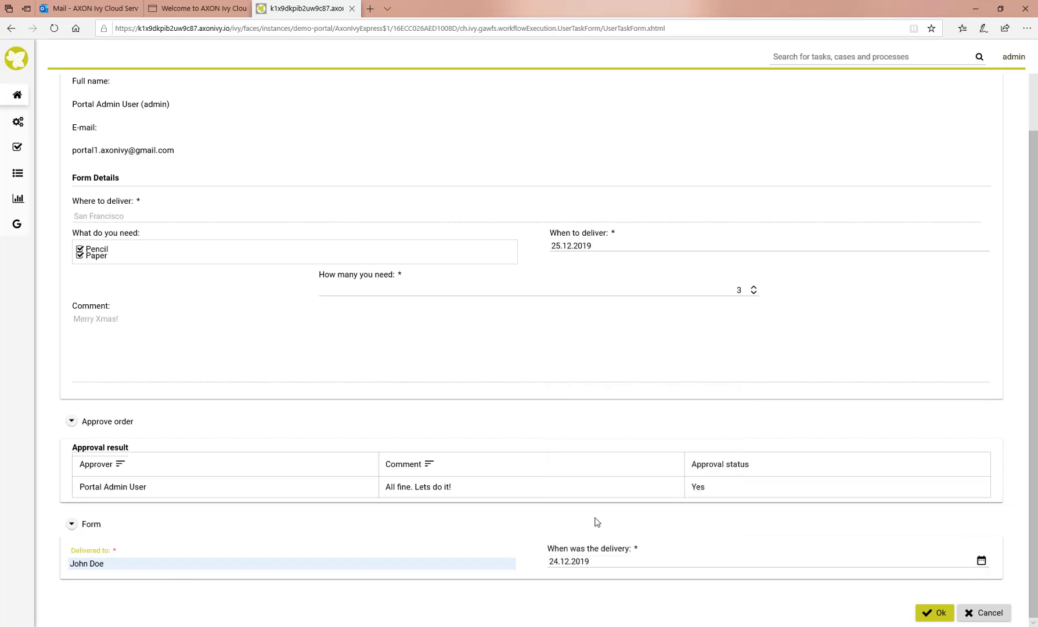
{"action": "left_click", "coordinate": [941, 615]}
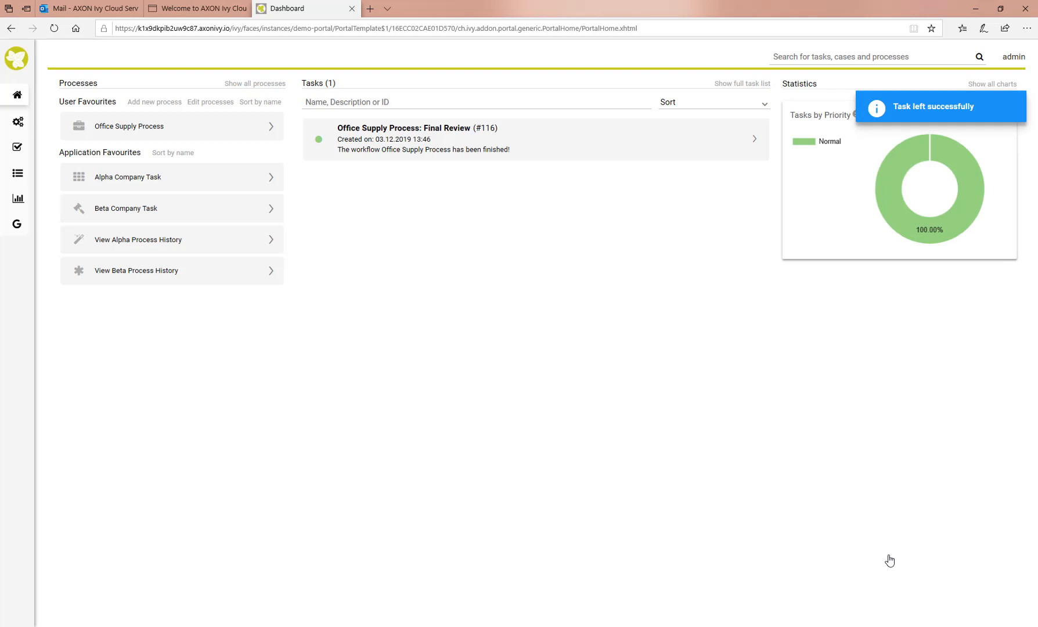
{"action": "left_click", "coordinate": [436, 148]}
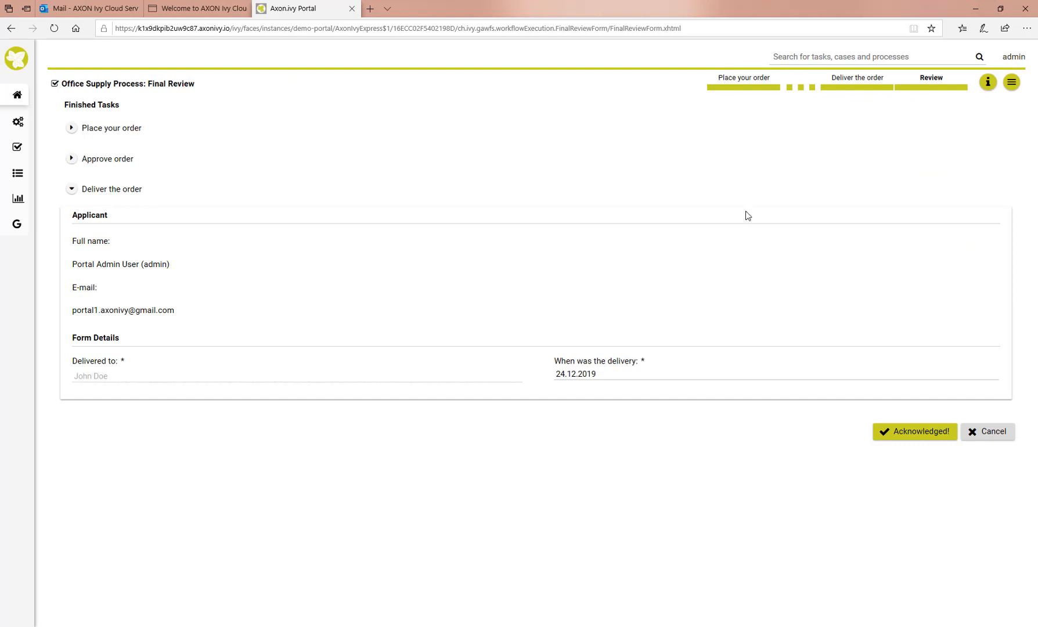
Mark the final review Acknowledged! and close the end page back to the dashboard
{"action": "left_click", "coordinate": [906, 441]}
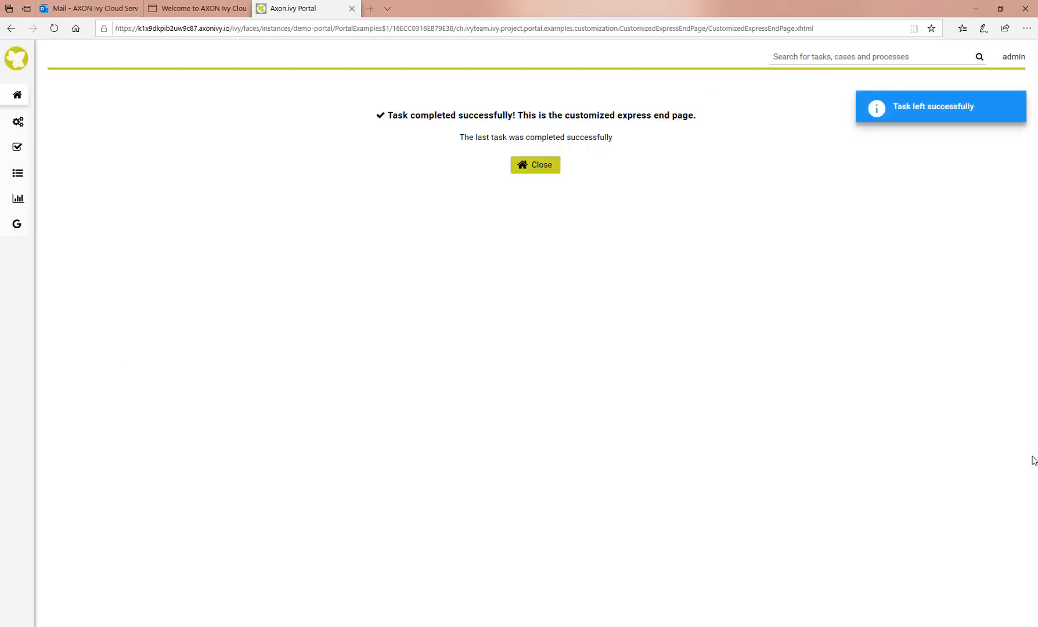
{"action": "left_click", "coordinate": [530, 166]}
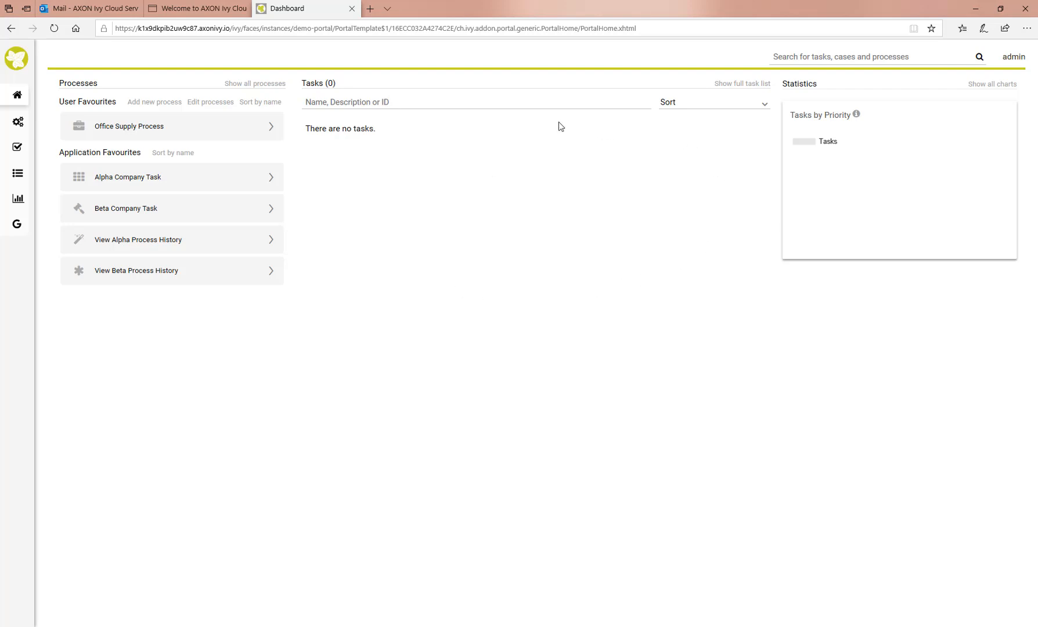
{"action": "left_click", "coordinate": [1013, 58]}
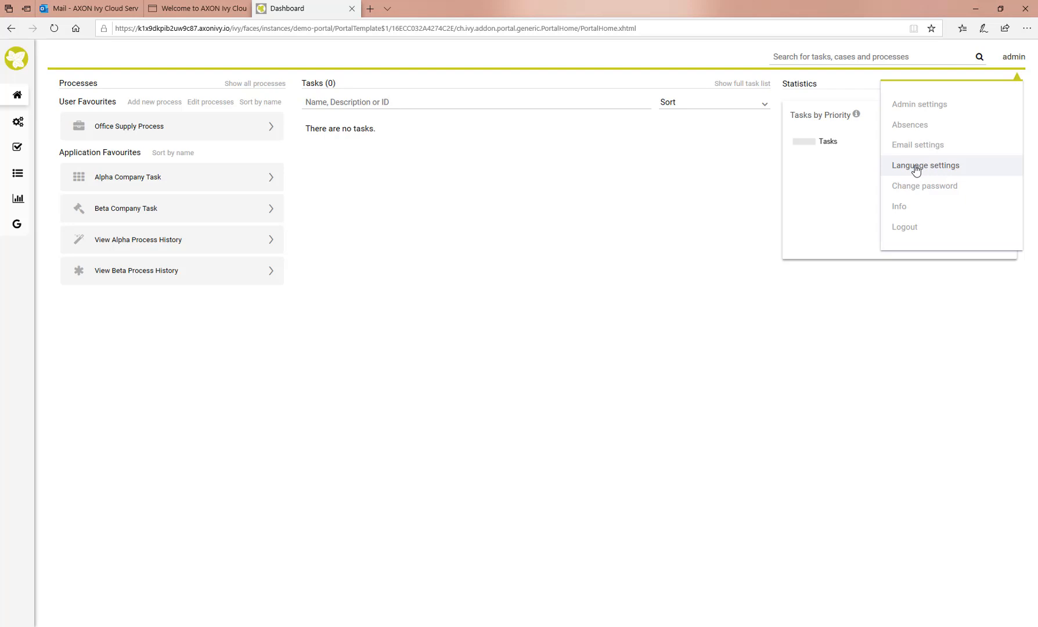
{"action": "left_click", "coordinate": [899, 207]}
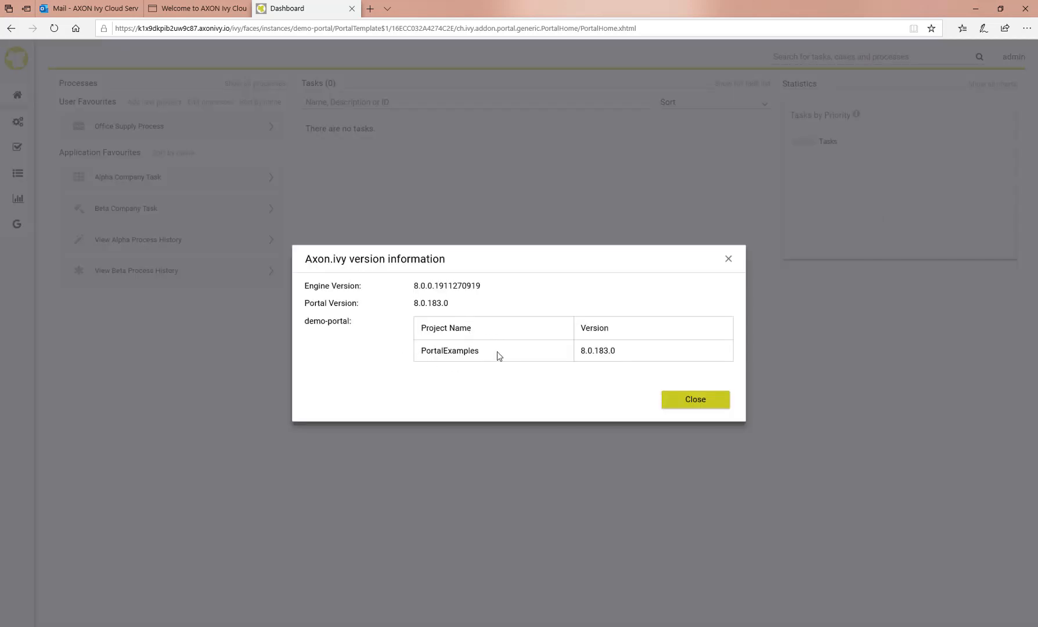
{"action": "left_click", "coordinate": [696, 400]}
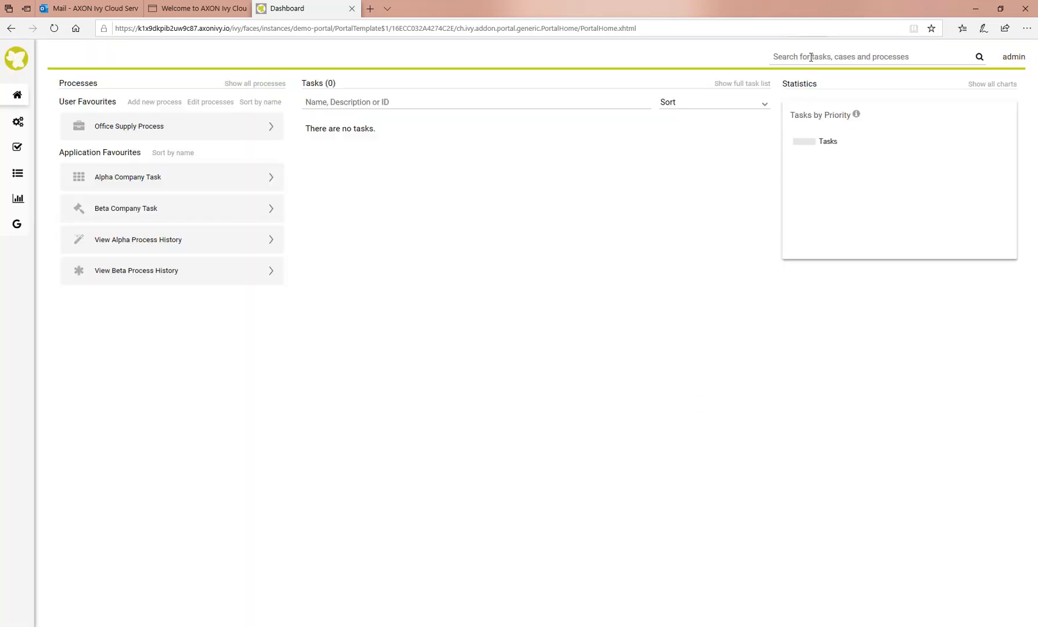
{"action": "left_click", "coordinate": [811, 57]}
Create a new statistic and filter its charts to the Office_Supply_Process case category only
{"action": "left_click", "coordinate": [980, 88]}
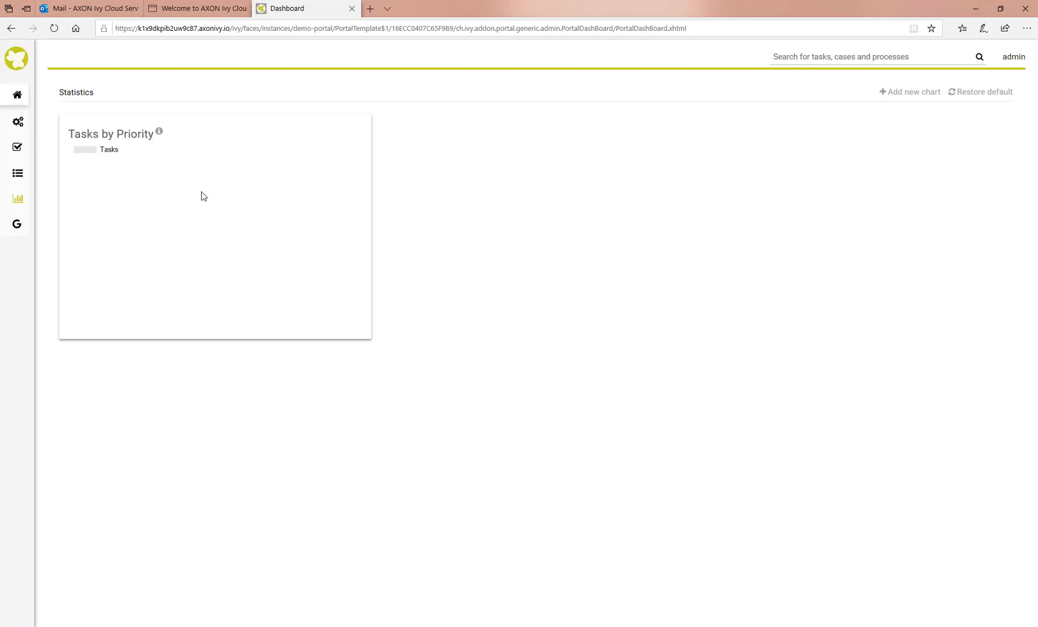
{"action": "left_click", "coordinate": [915, 99]}
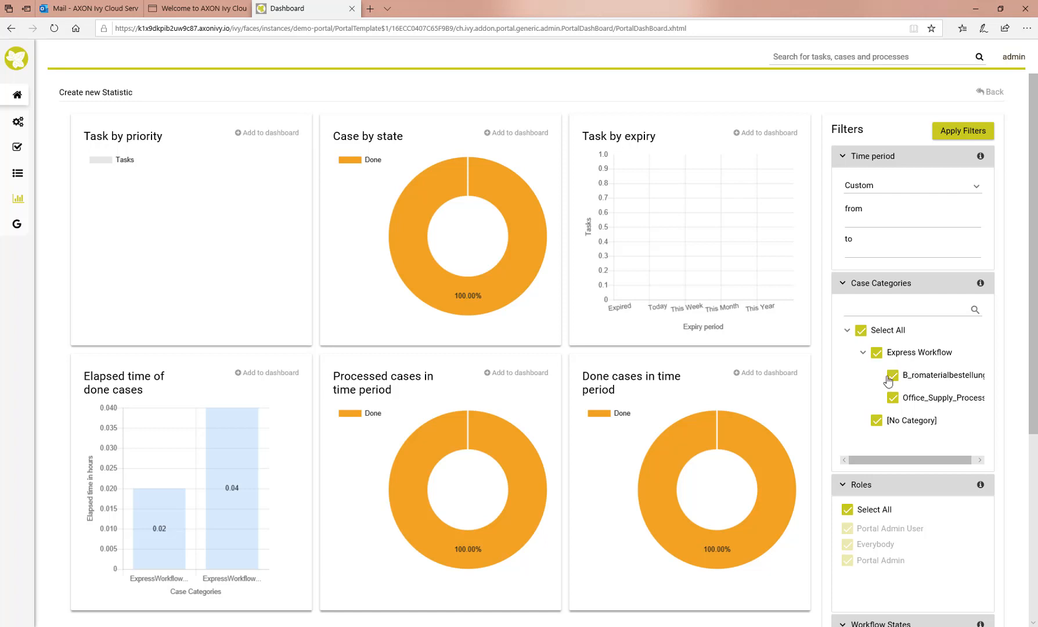
{"action": "left_click", "coordinate": [861, 331]}
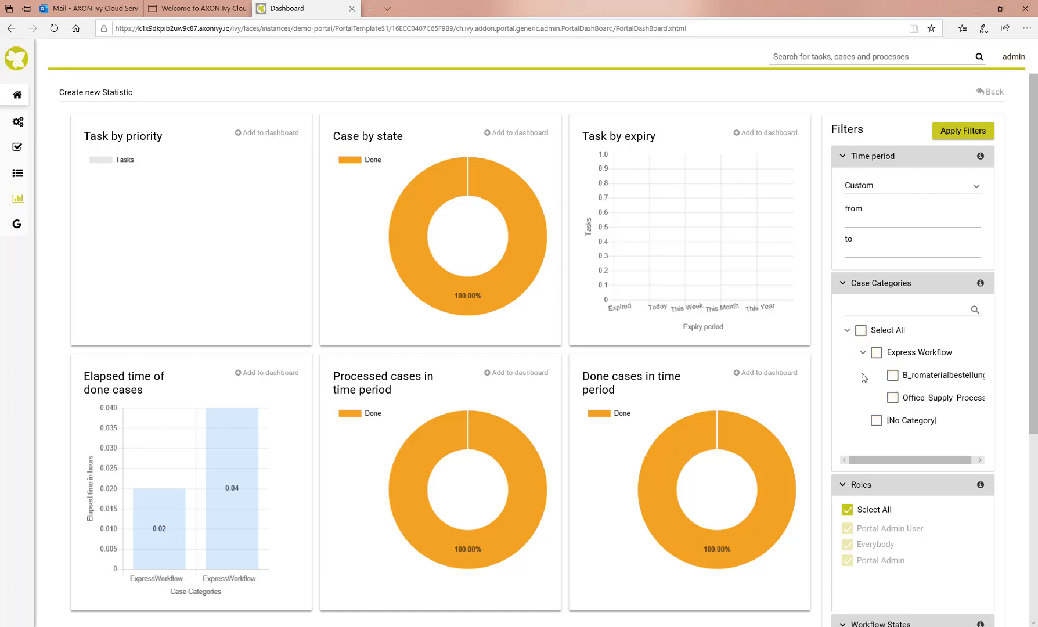
{"action": "left_click", "coordinate": [893, 401]}
{"action": "left_click", "coordinate": [963, 133]}
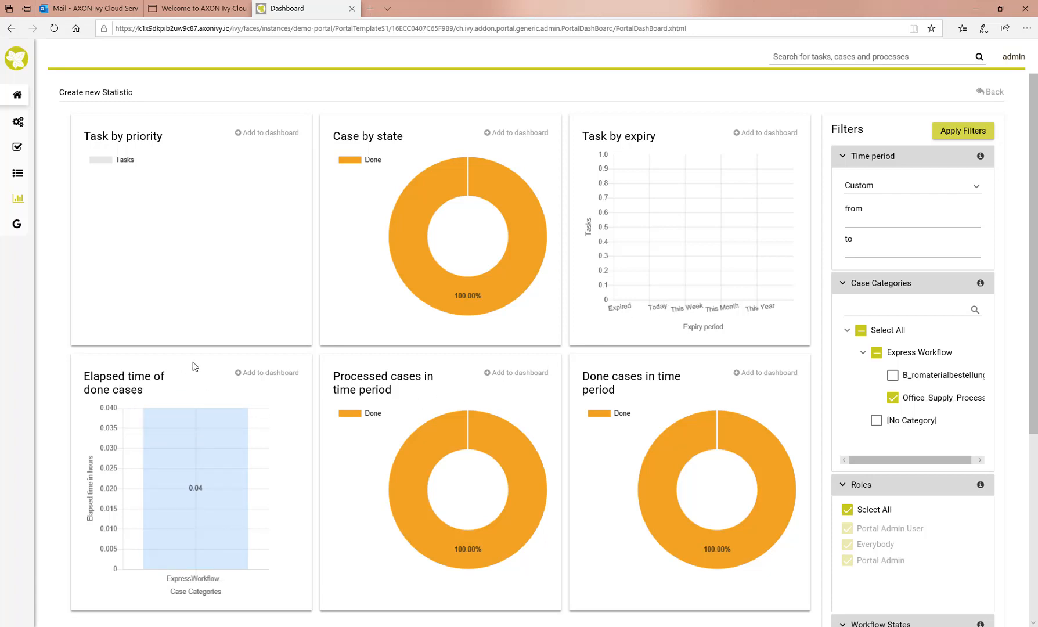
Add the elapsed-time chart as 'Elapsed time for Office Supply Process' and return to Statistics
{"action": "left_click", "coordinate": [257, 378]}
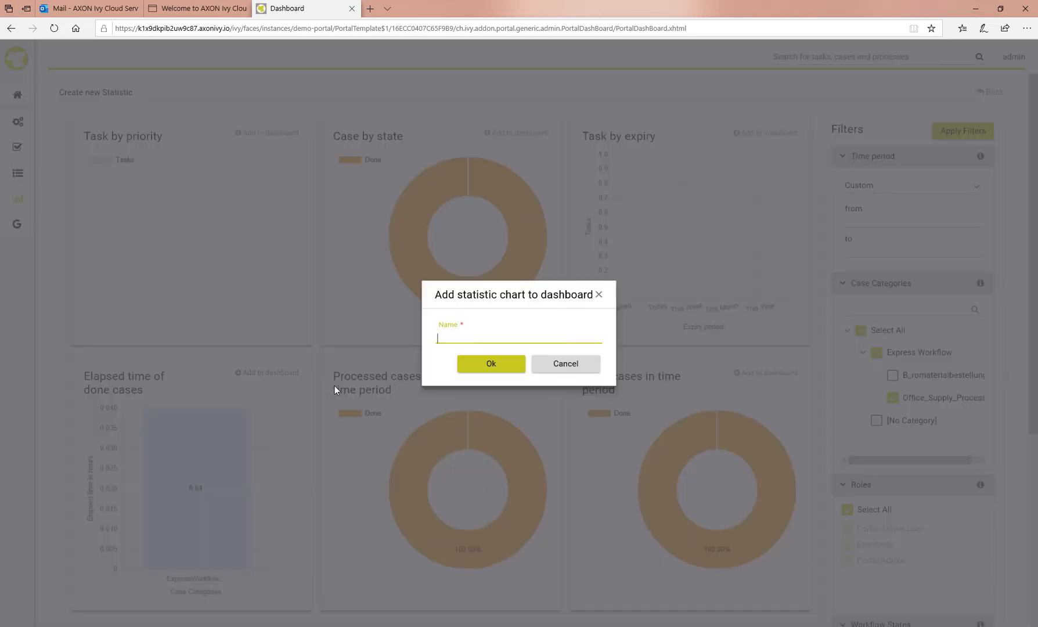
{"action": "type", "text": "Elapsed time for Office Supply P"}
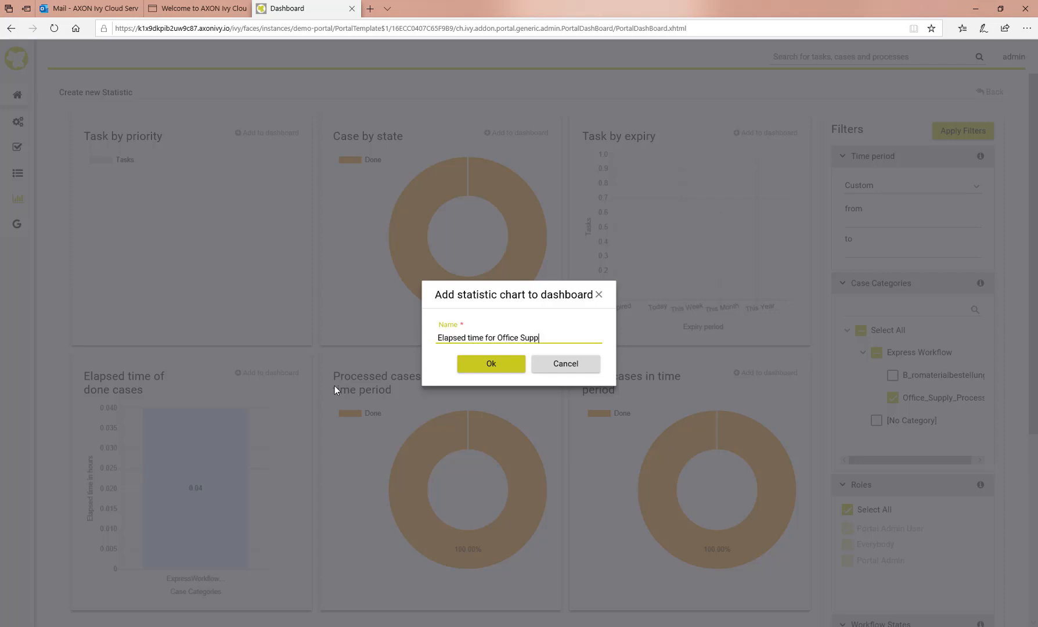
{"action": "type", "text": "rocess"}
{"action": "left_click", "coordinate": [491, 365]}
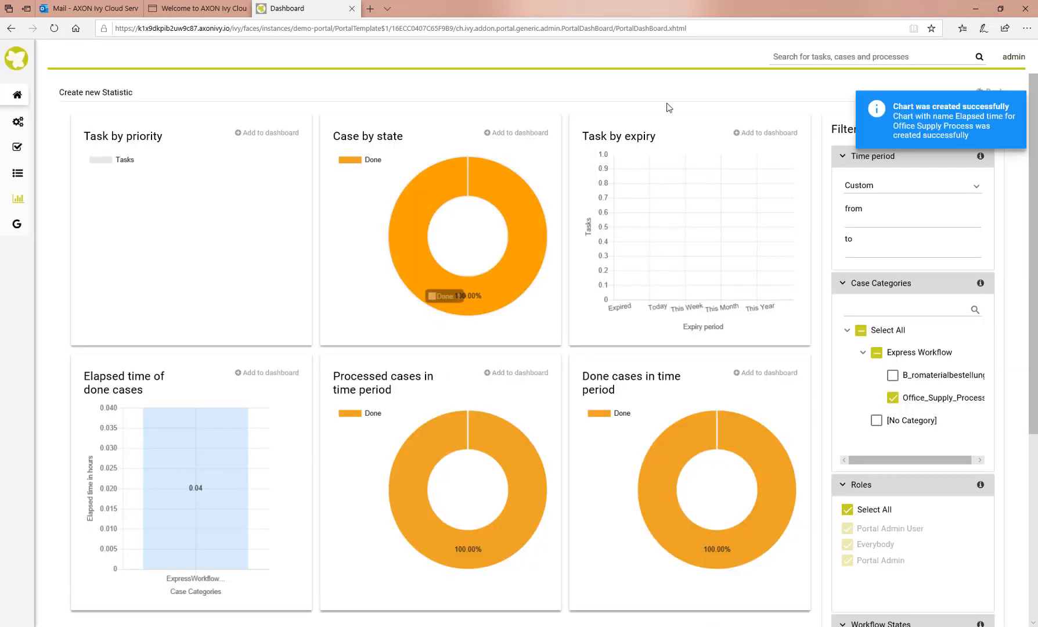
{"action": "left_click", "coordinate": [1019, 99]}
{"action": "left_click", "coordinate": [992, 91]}
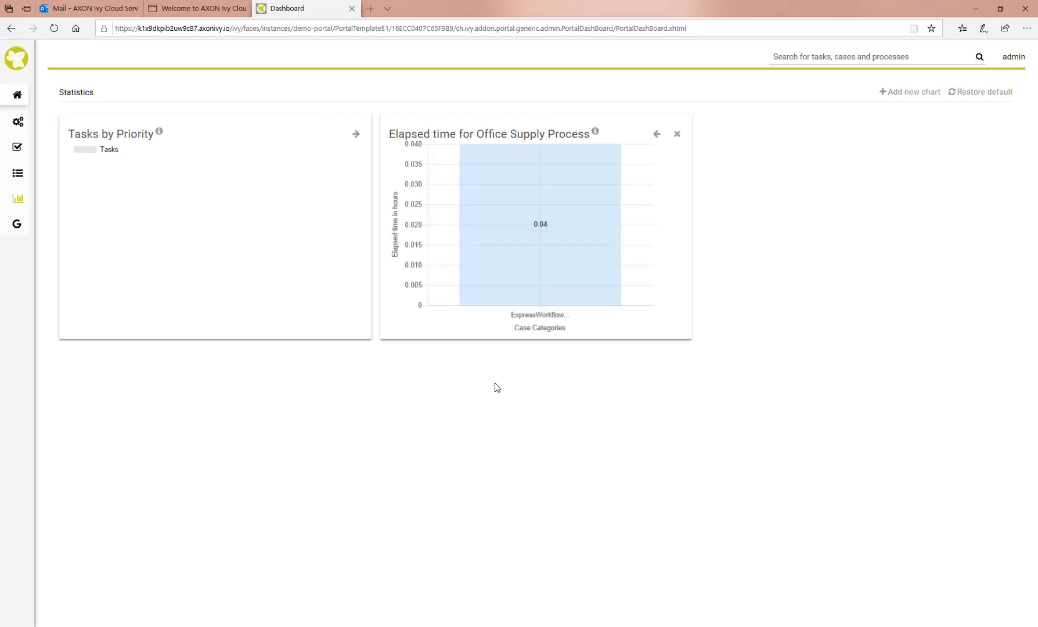
Go back to the portal dashboard and cycle its Statistics panel between Tasks by Priority and the Office Supply elapsed-time chart (0.04 hours)
{"action": "mouse_move", "coordinate": [548, 237]}
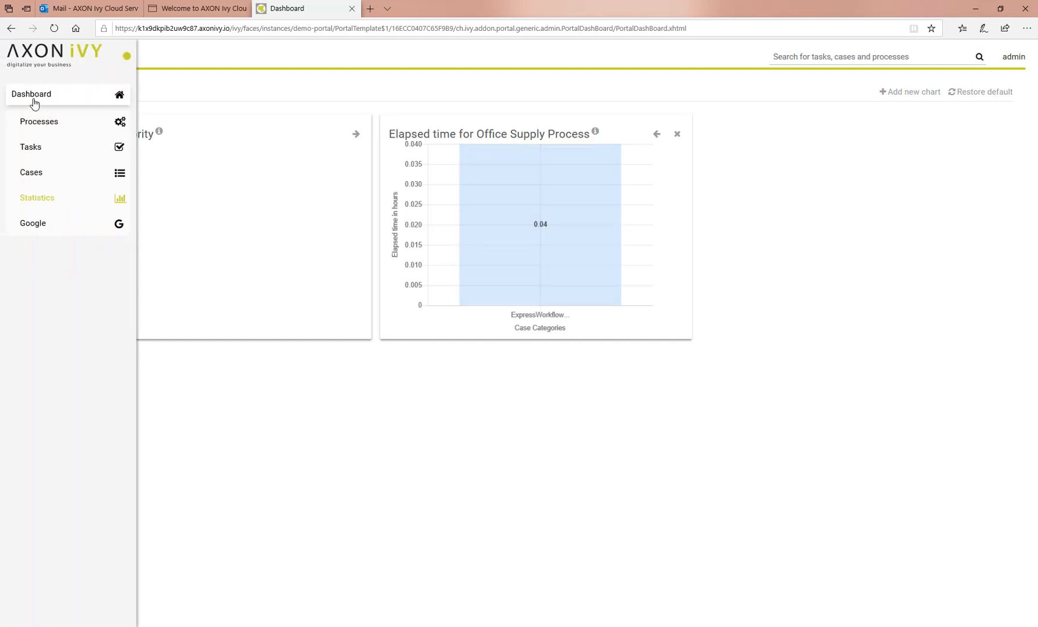
{"action": "left_click", "coordinate": [34, 98]}
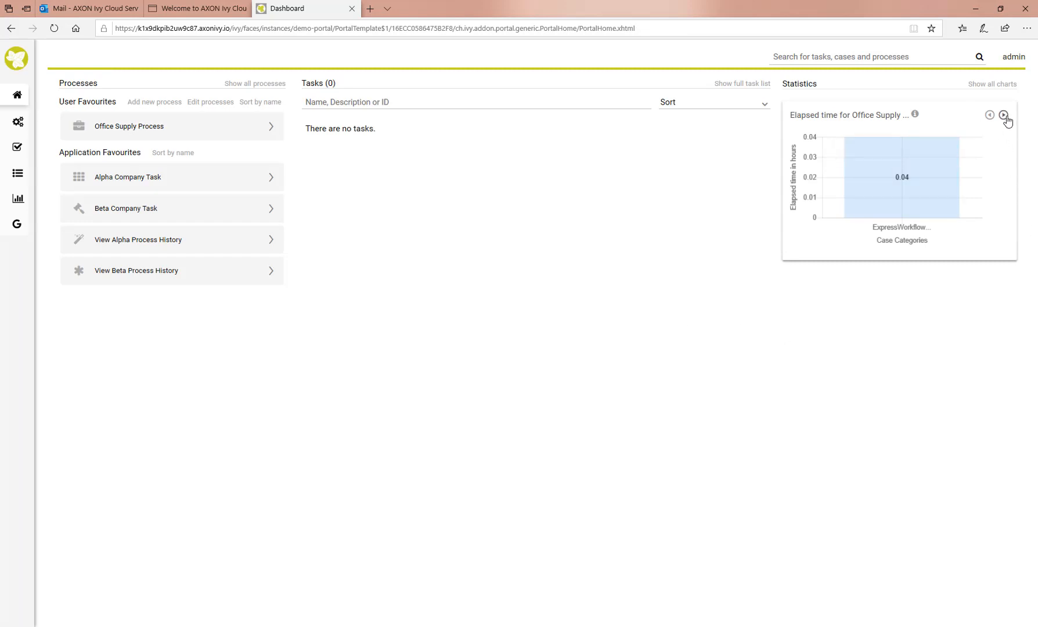
{"action": "left_click", "coordinate": [1003, 116]}
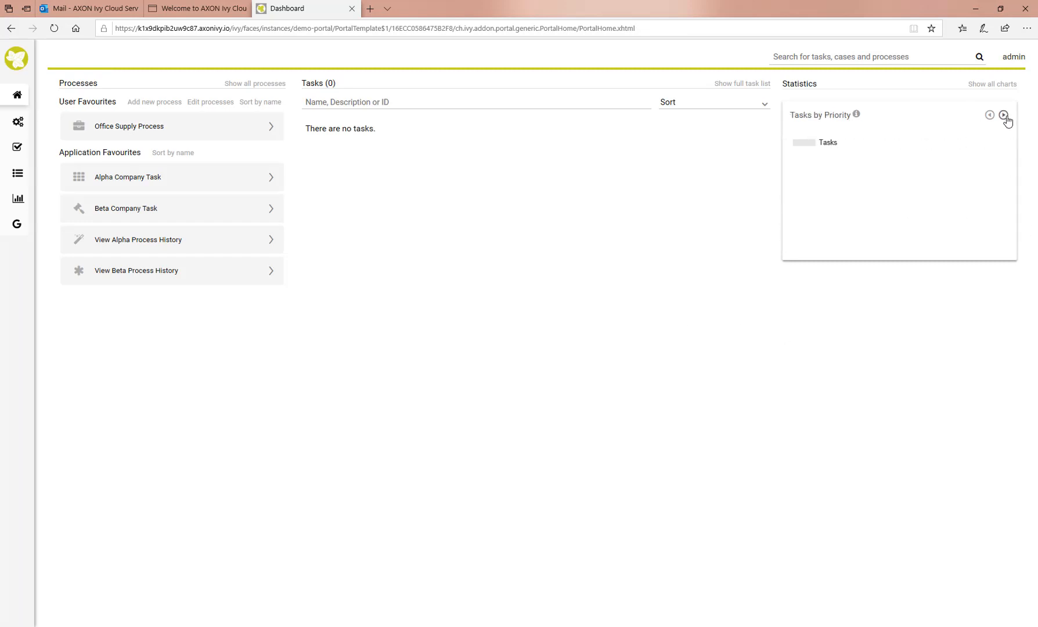
{"action": "left_click", "coordinate": [1004, 115]}
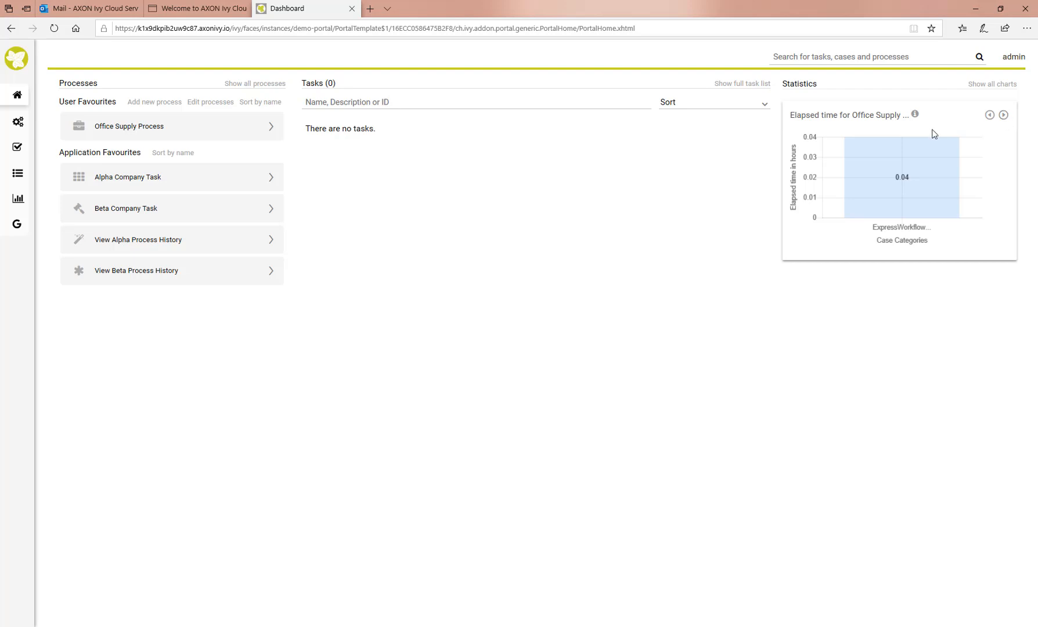
{"action": "mouse_move", "coordinate": [14, 157]}
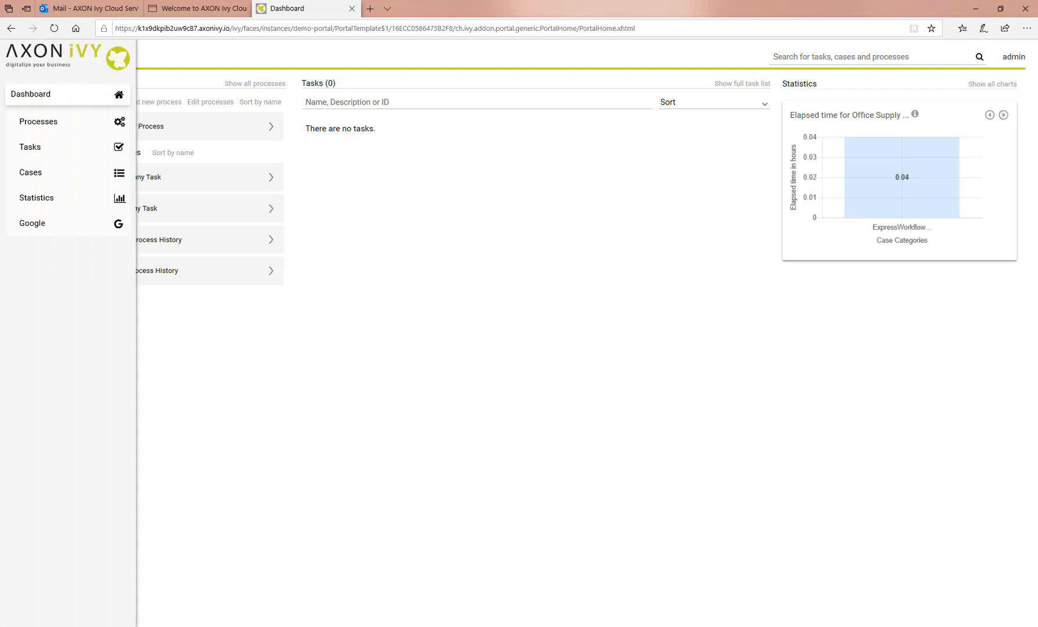